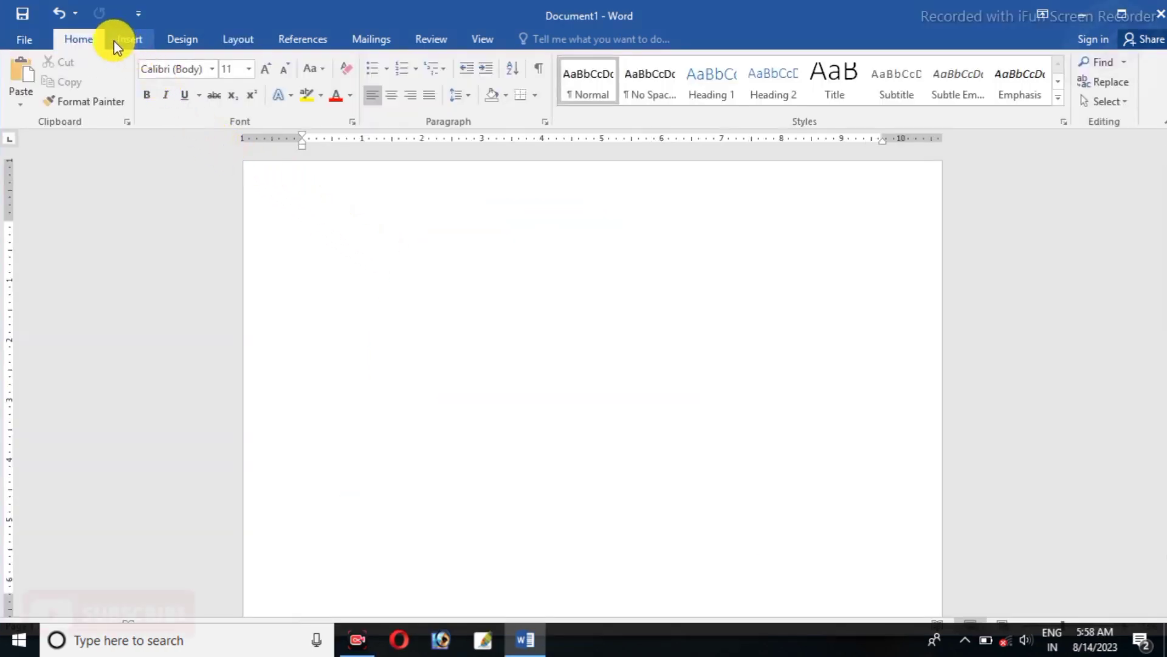
Draw an arc about 1.43" high and 1.63" wide near the page's upper middle and shift it slightly down
left_click(130, 38)
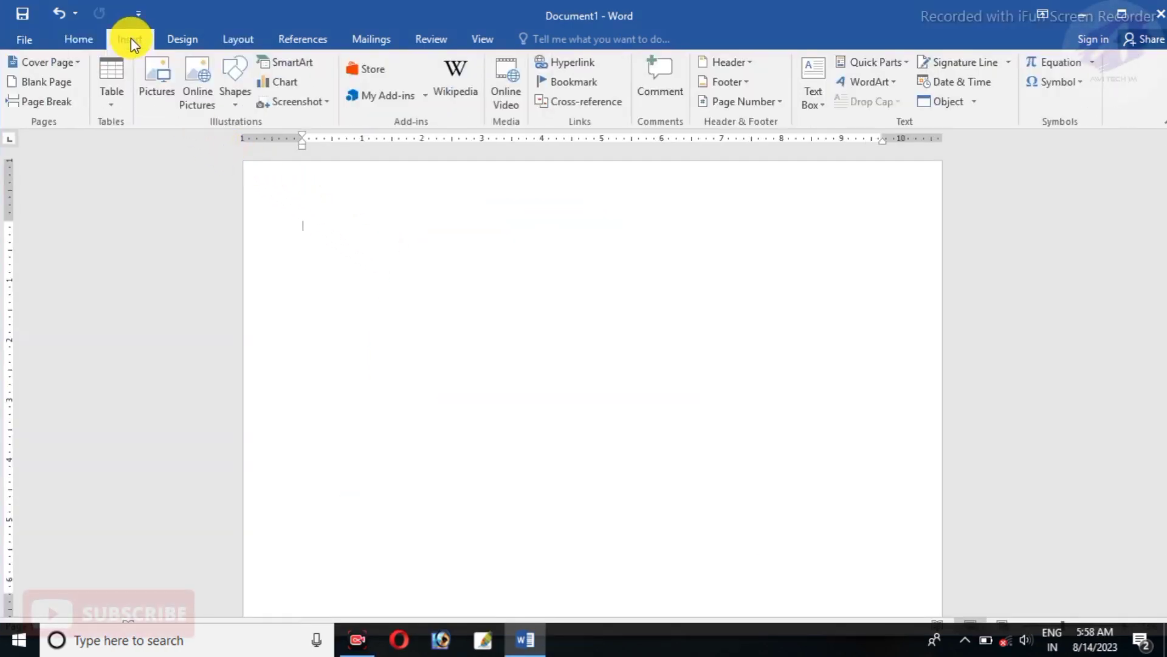
left_click(236, 103)
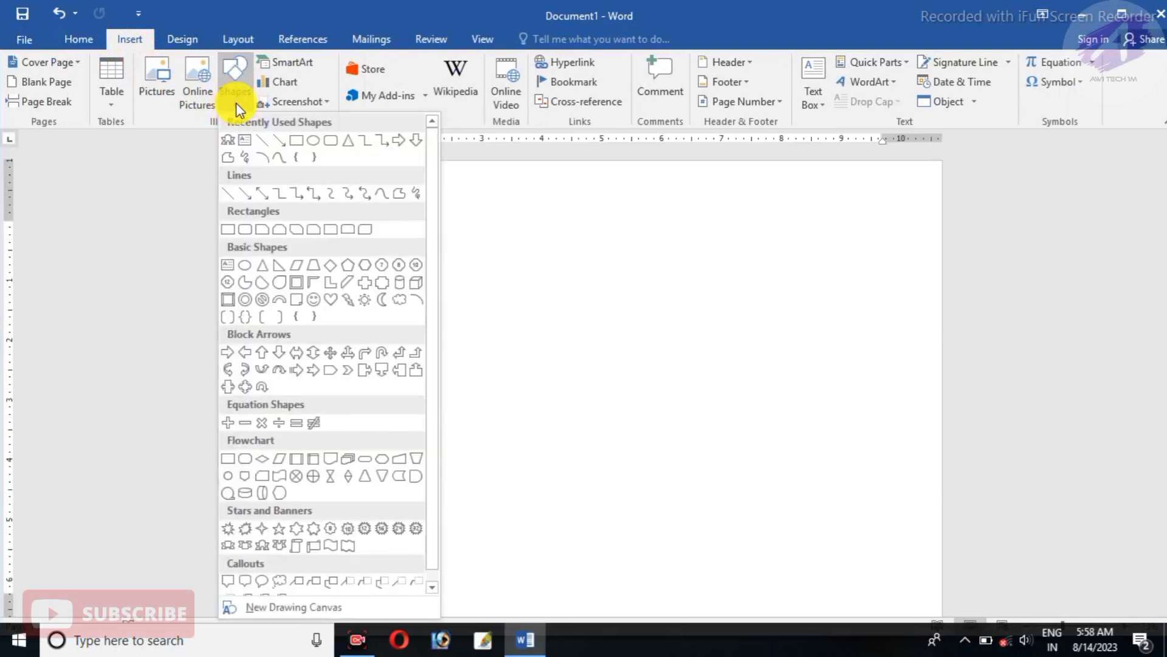
left_click(410, 299)
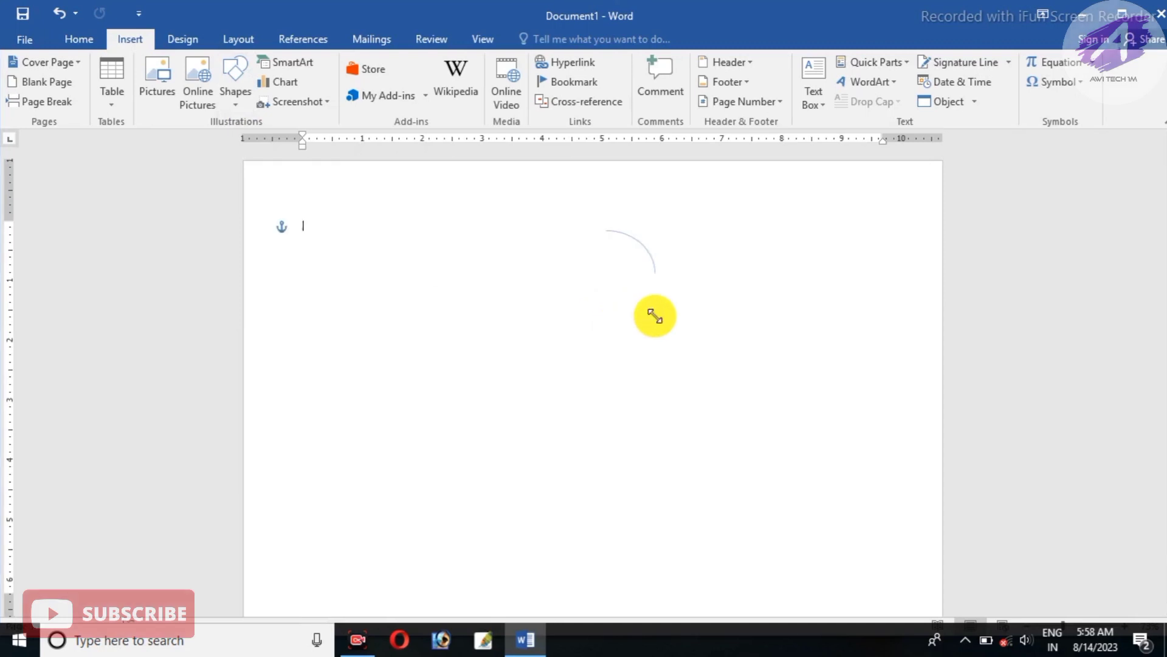
left_click_drag(655, 316, 654, 315)
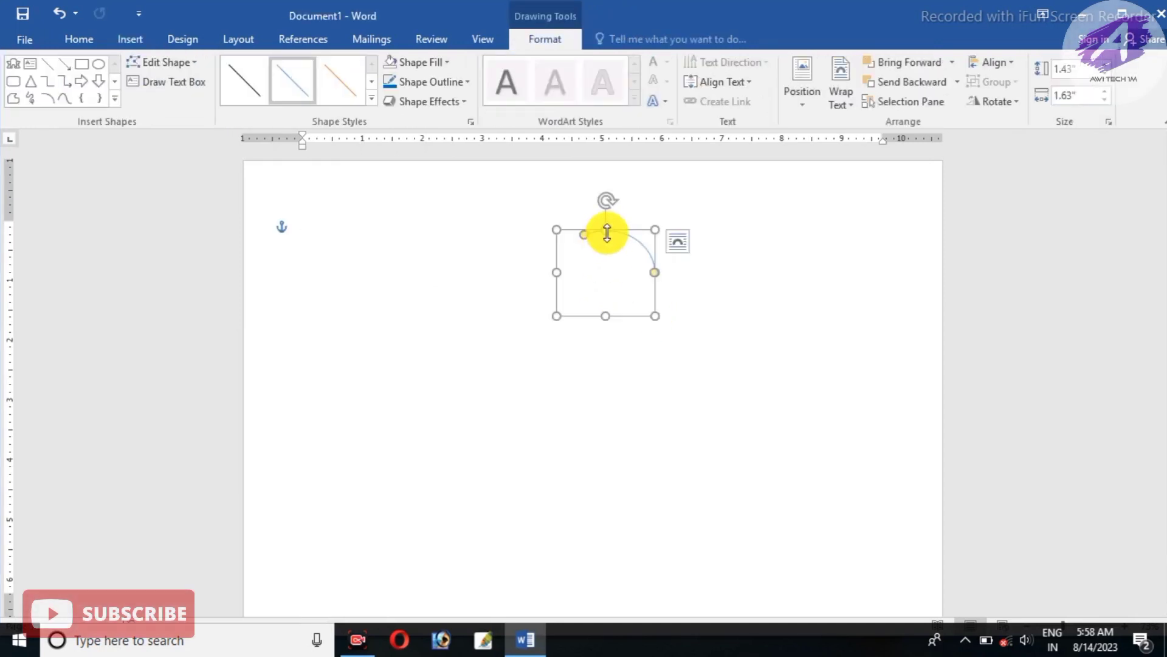
left_click_drag(592, 234, 594, 257)
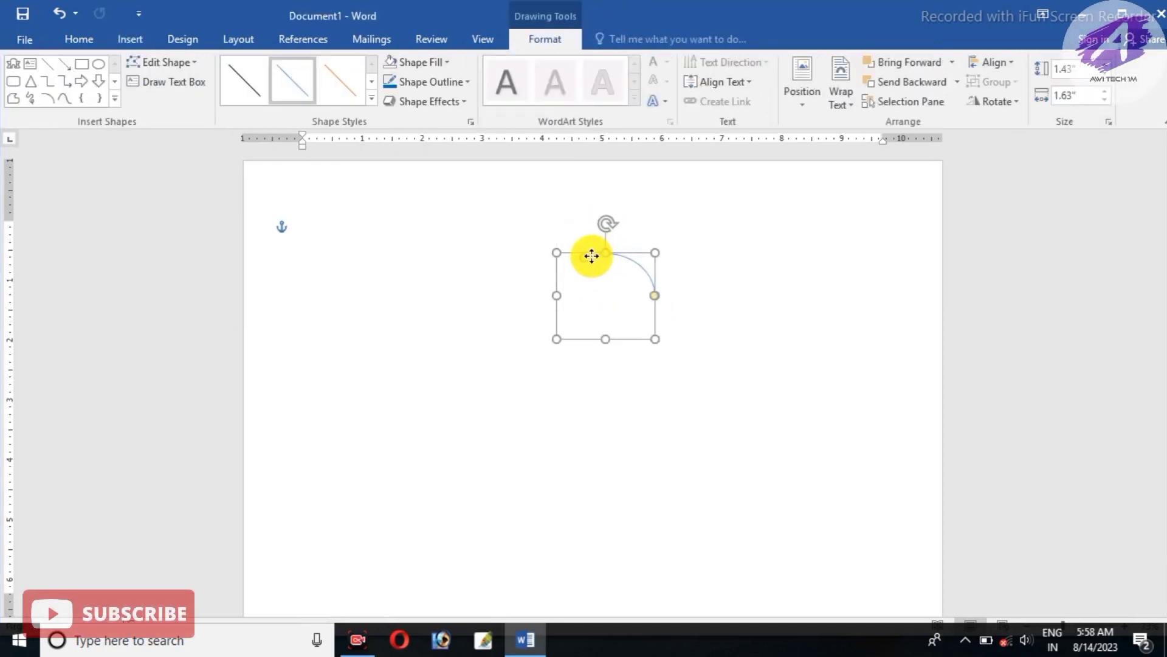
Extend both ends of the arc around into a nearly closed circle with a gap at the bottom
left_click(663, 316)
left_click_drag(658, 322, 635, 344)
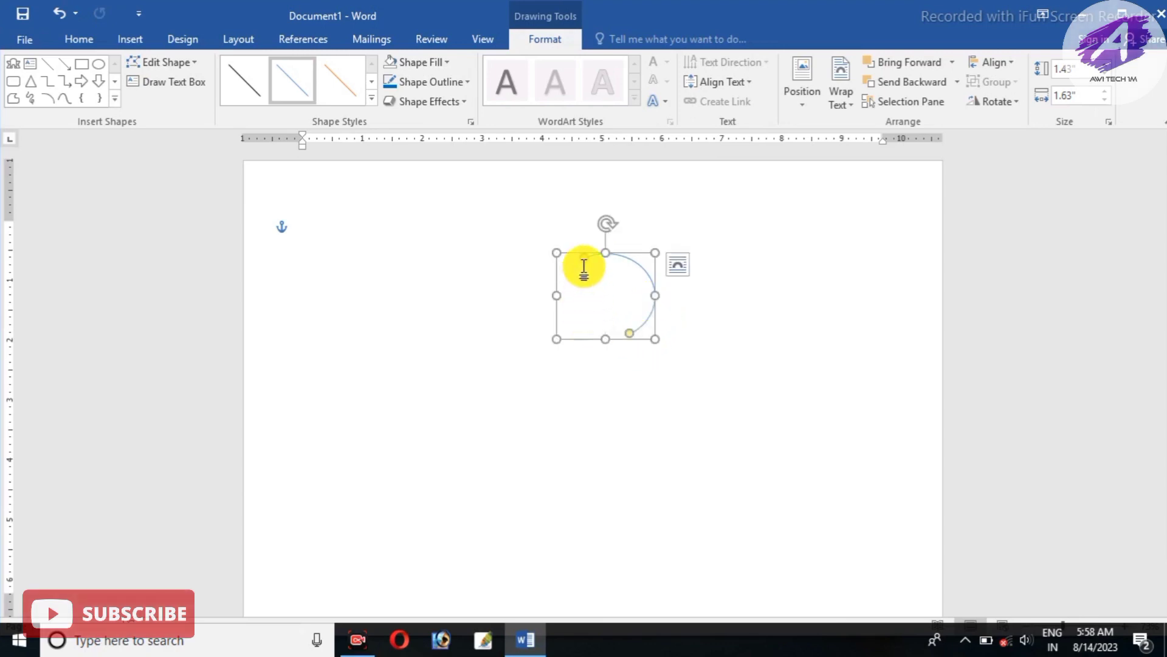
left_click_drag(580, 262, 575, 328)
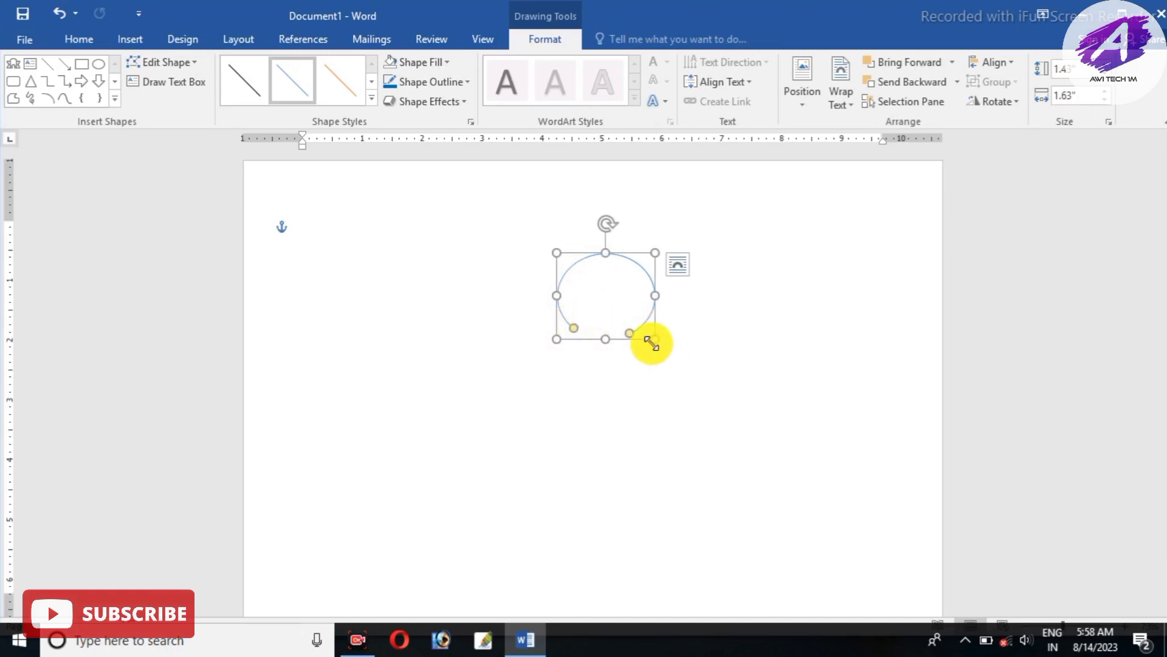
Enlarge the arc to about 2.89" wide, keep it upright, and even out its two ends around the bottom gap
left_click_drag(655, 338, 690, 381)
left_click_drag(606, 185, 582, 263)
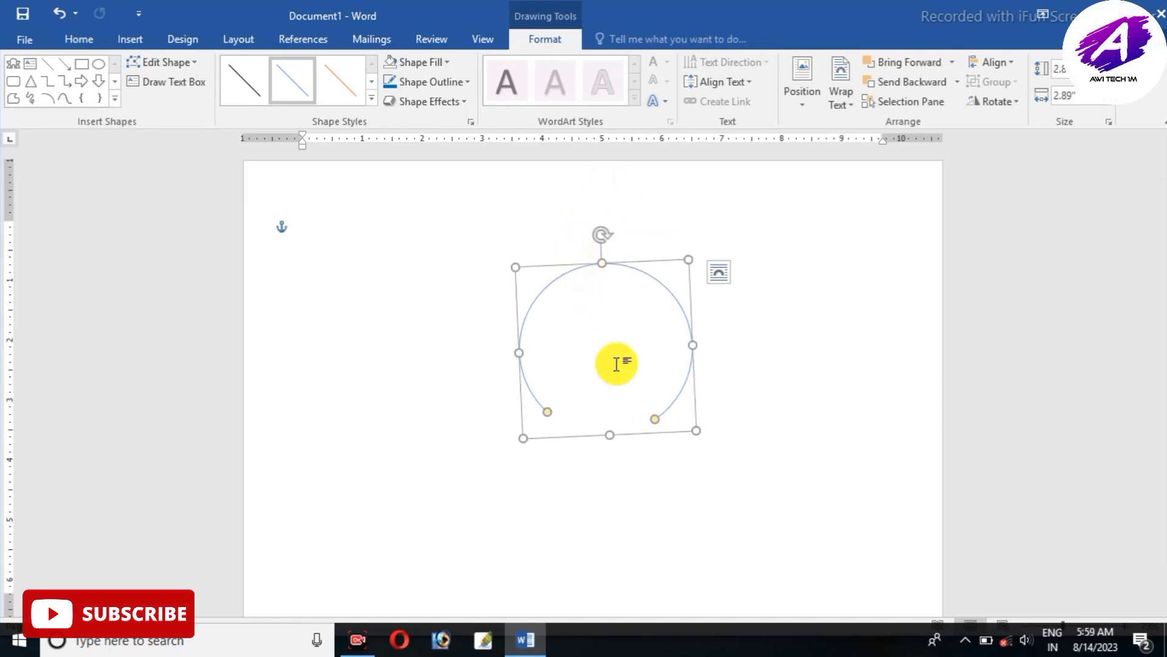
left_click(553, 417)
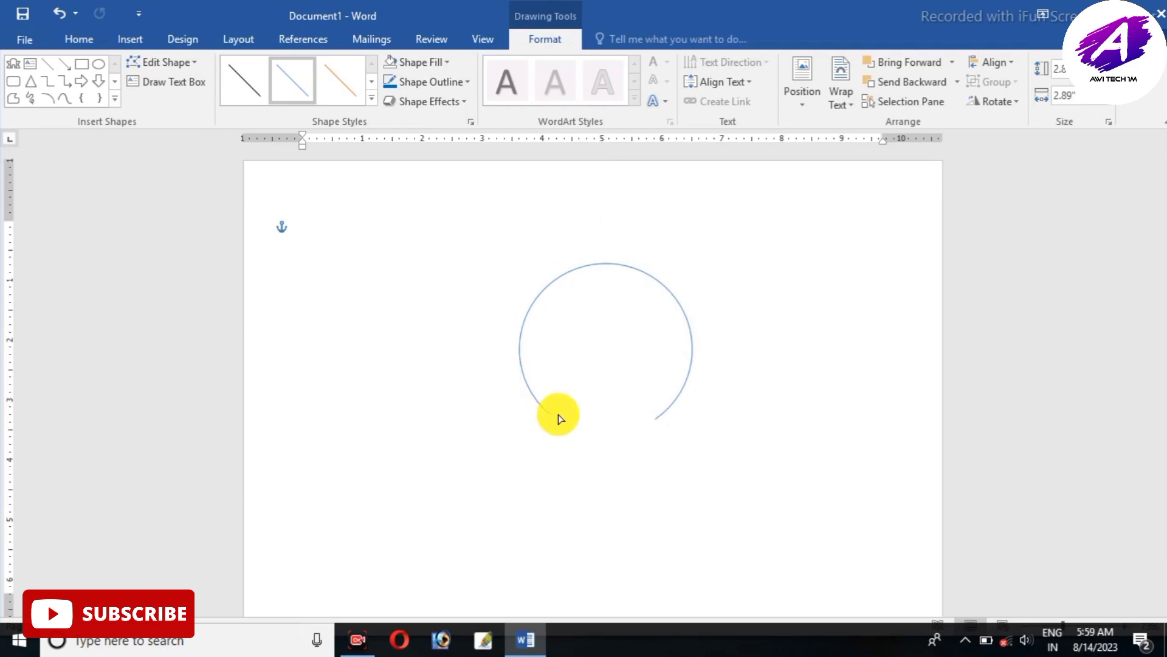
left_click(558, 418)
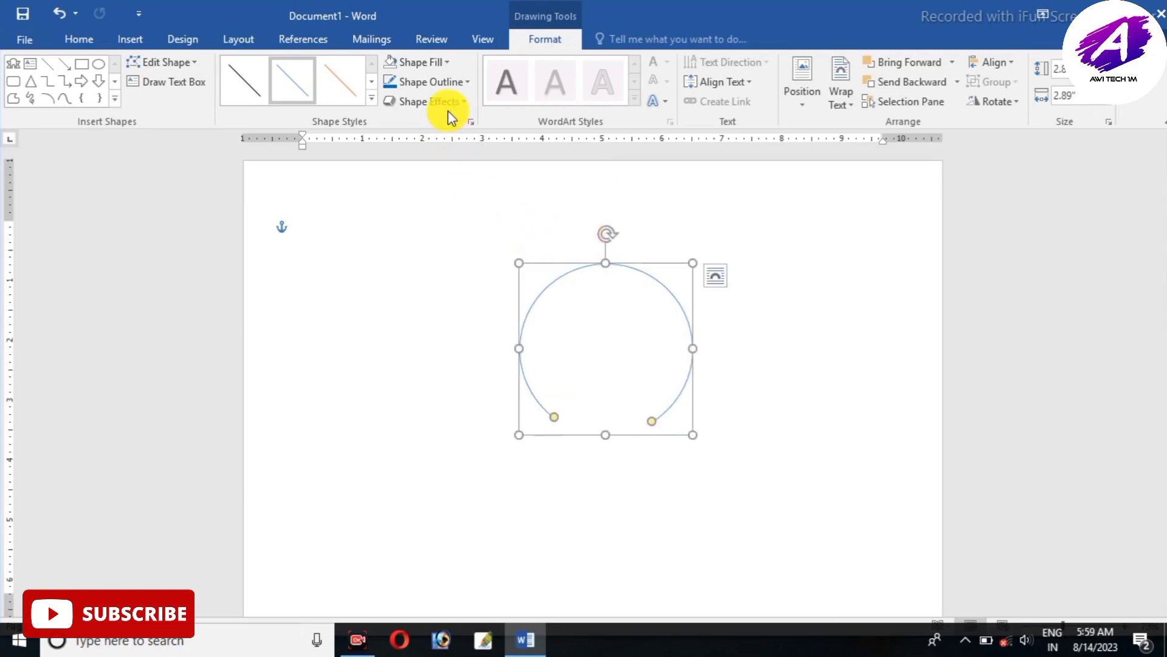
Give the arc a 4½ pt outline in the standard Blue color
left_click(446, 88)
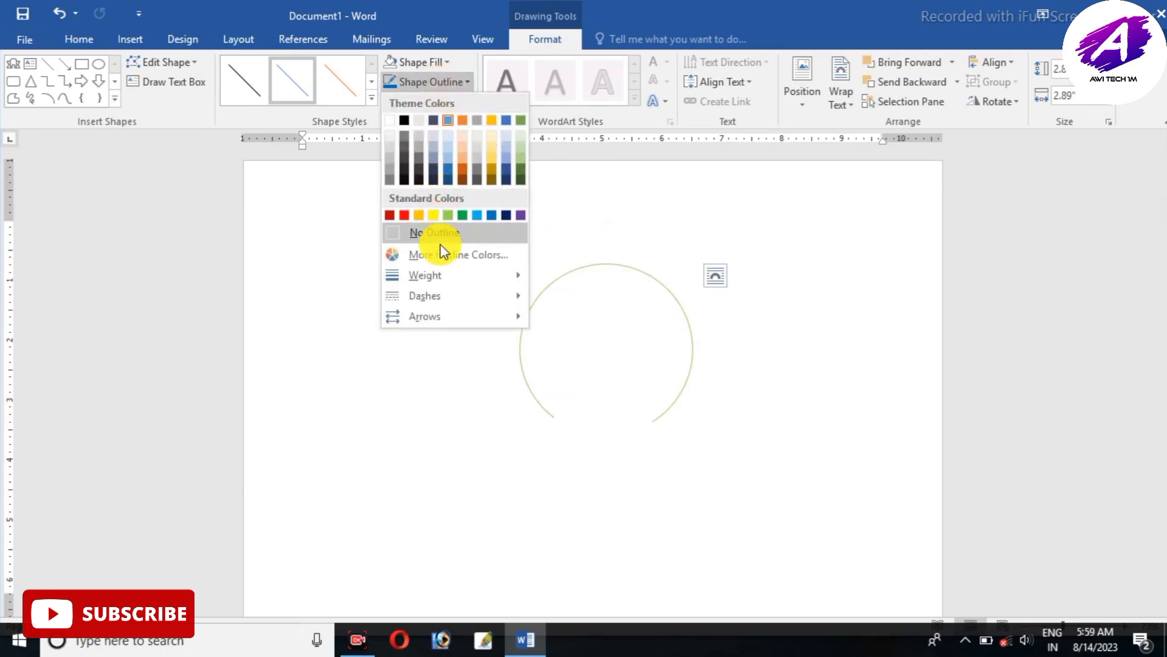
mouse_move(457, 276)
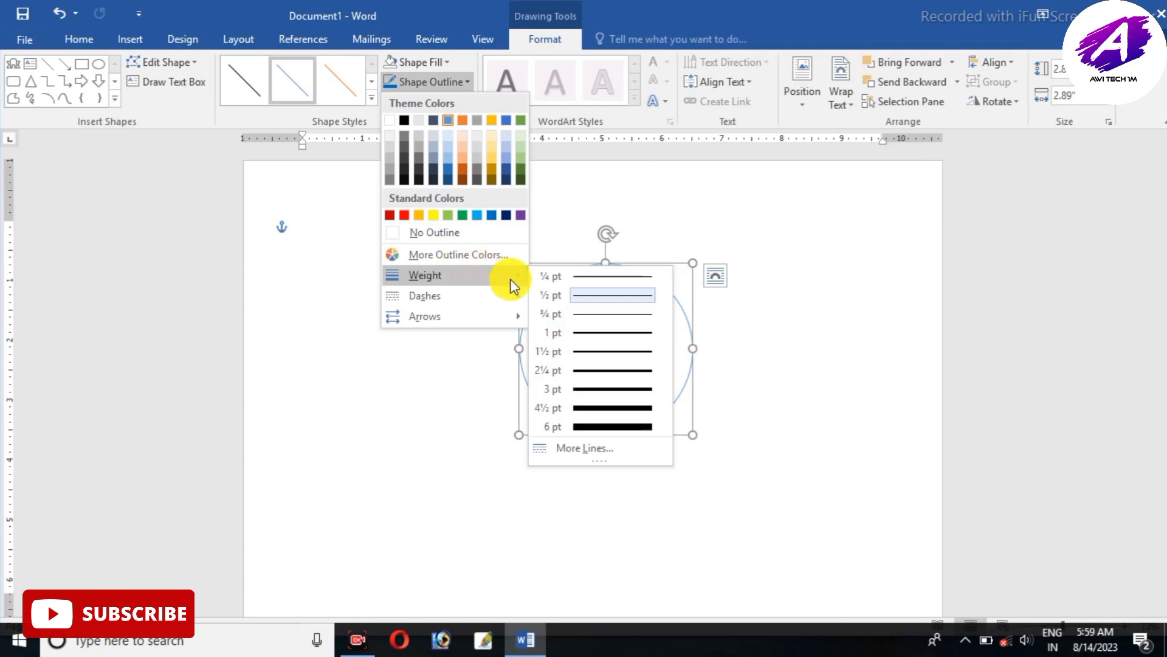
left_click(585, 407)
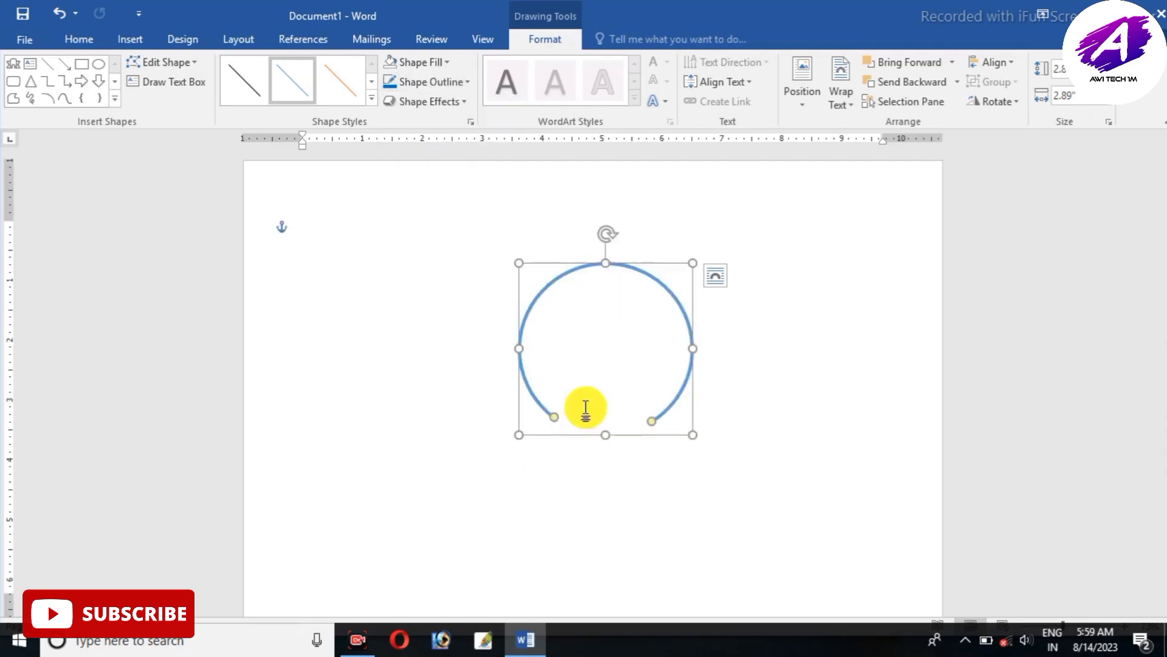
left_click(435, 84)
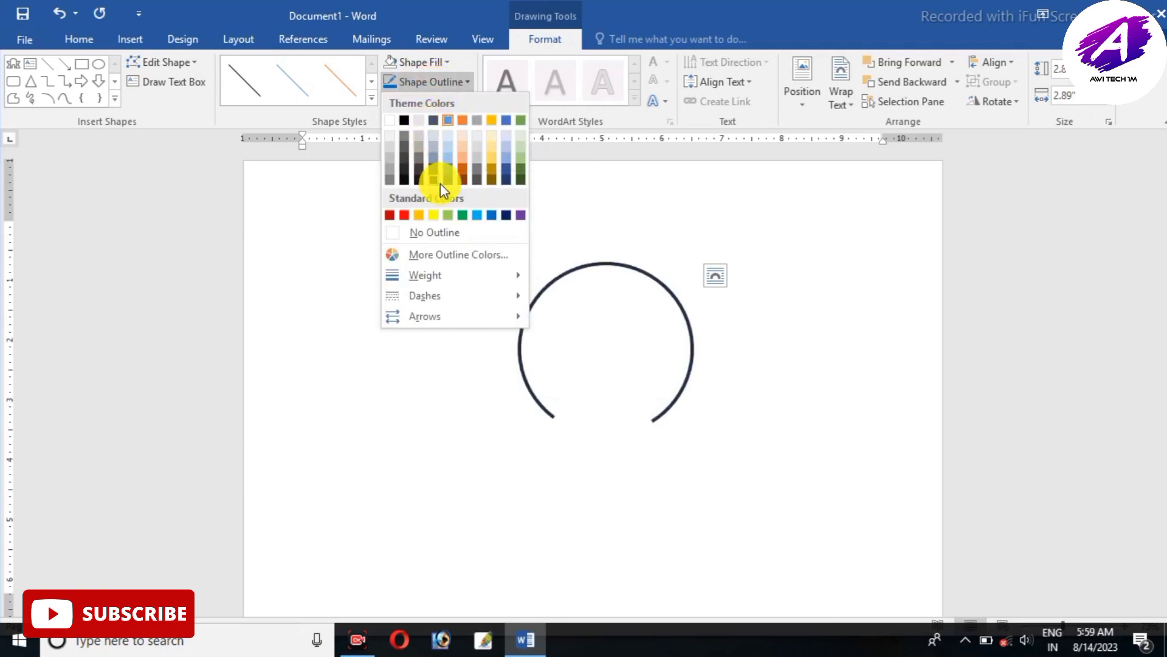
key("Escape")
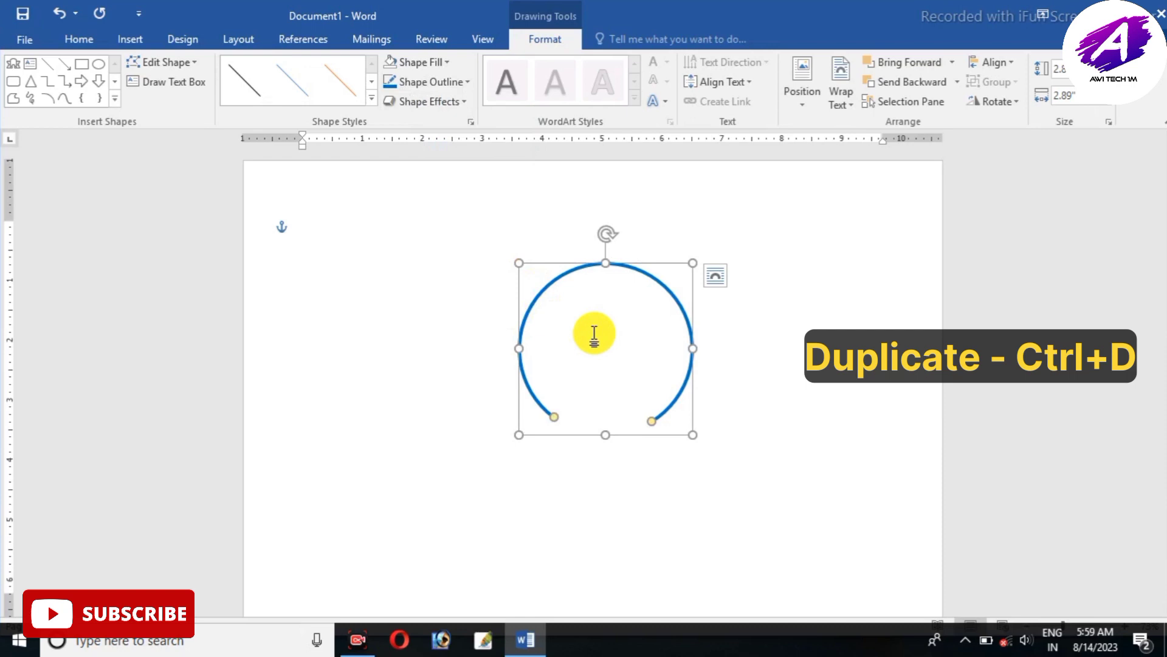
Duplicate the arc, shrink the copy to about 1.89" wide, and position it concentrically inside the original
key("ctrl+d")
left_click_drag(704, 446, 664, 411)
left_click_drag(609, 309, 596, 300)
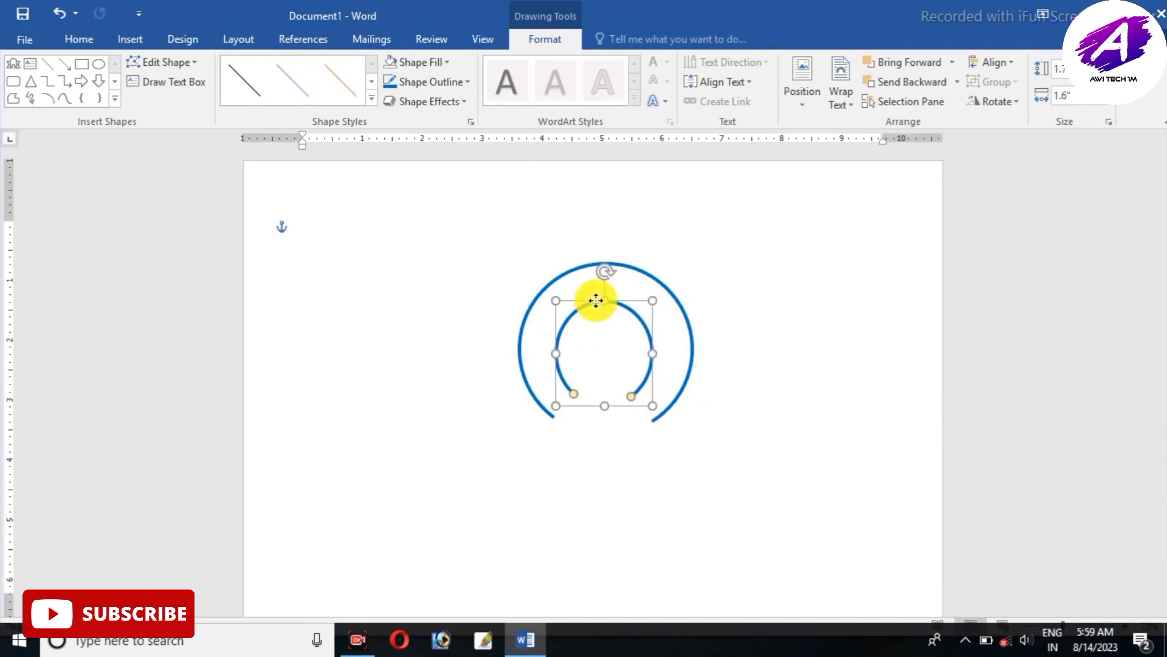
left_click_drag(554, 354, 550, 354)
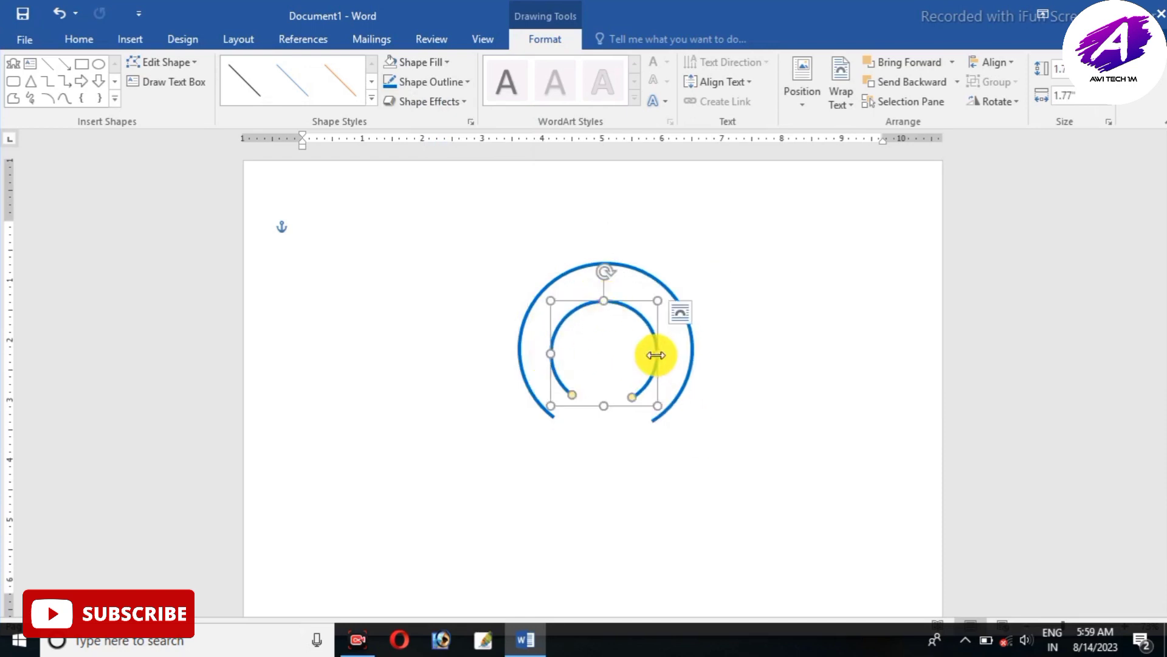
left_click_drag(663, 355, 665, 354)
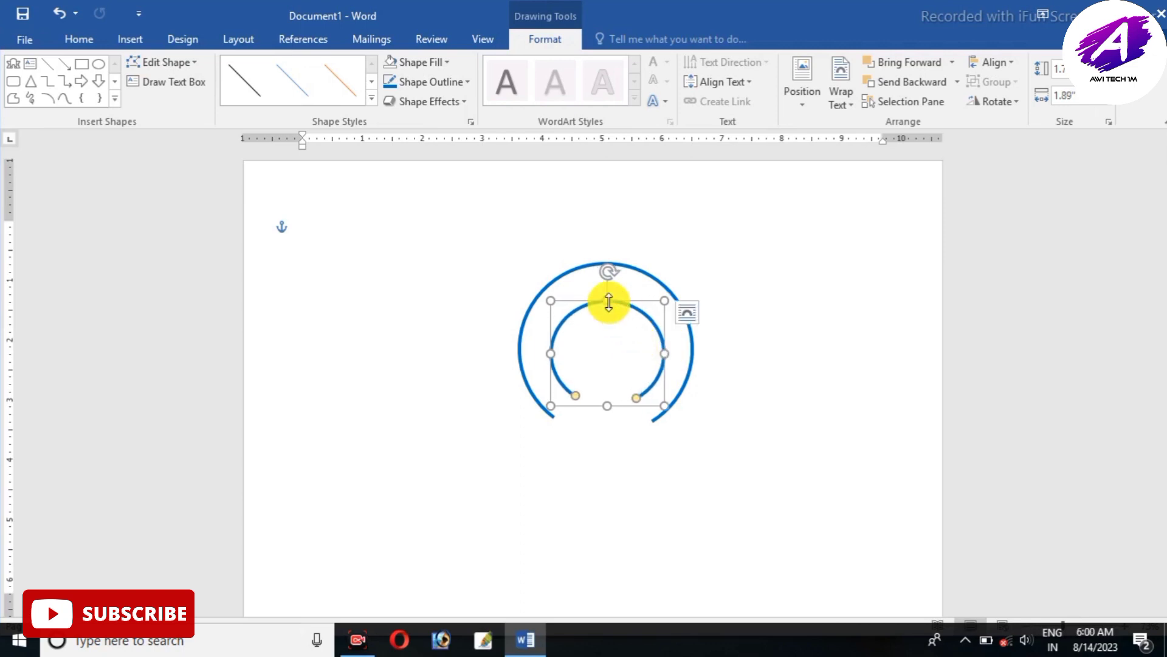
left_click_drag(608, 301, 609, 293)
left_click(609, 304)
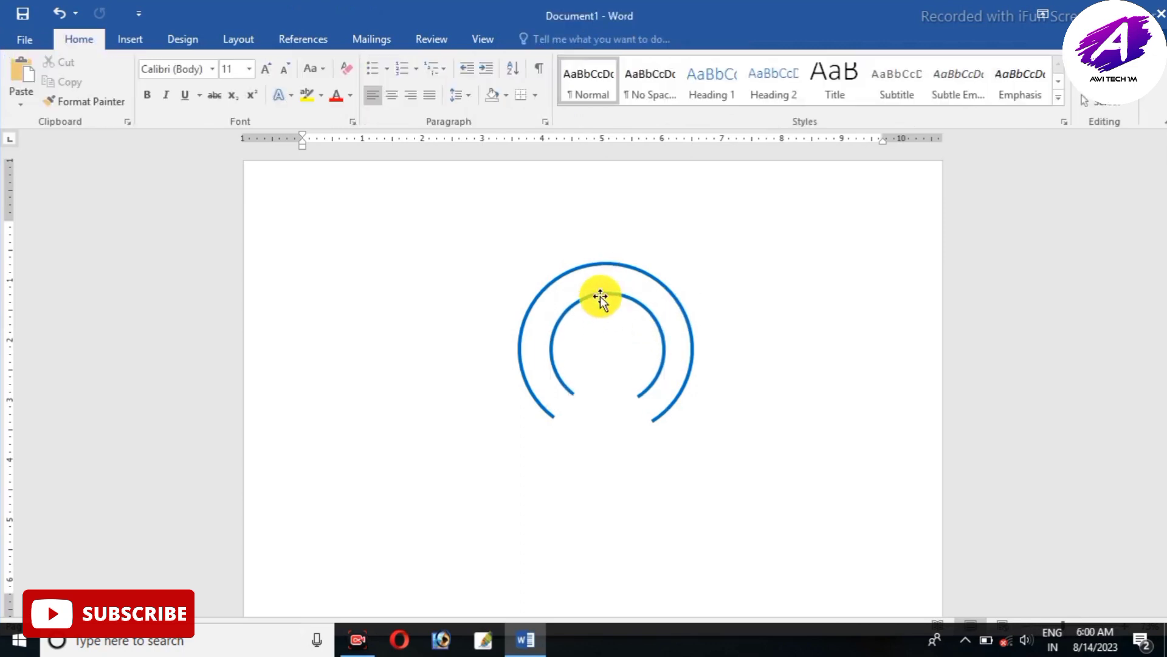
Align the two arcs with each other using Align Center and Align Middle
left_click(567, 389)
left_click(518, 334, "shift")
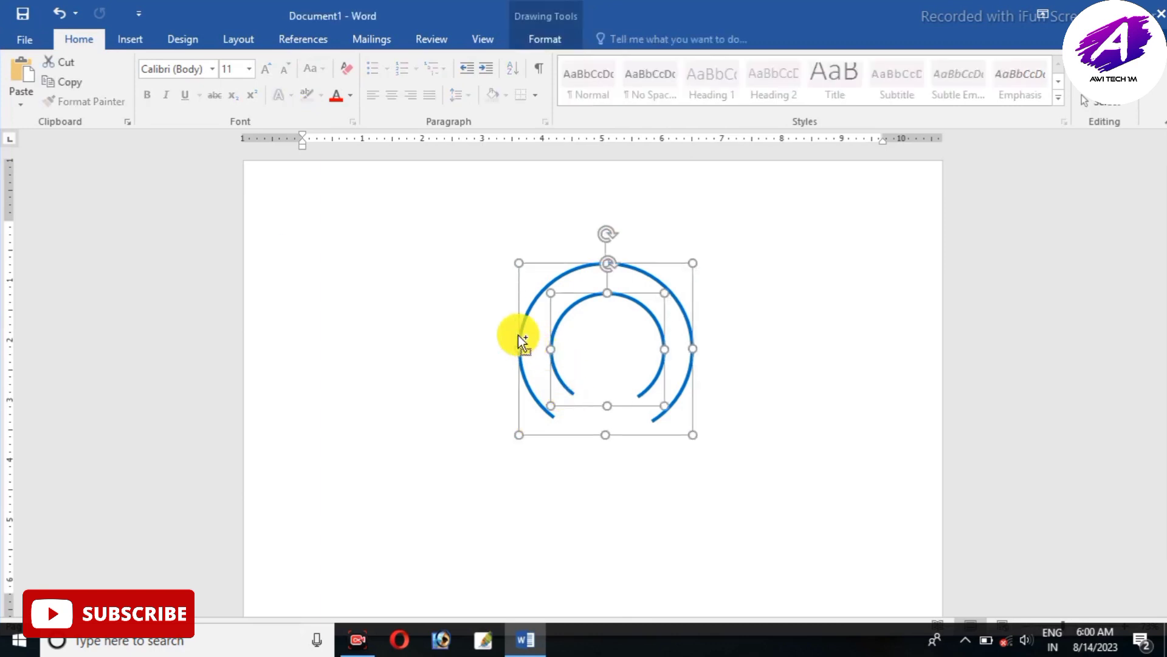
left_click(549, 41)
left_click(990, 60)
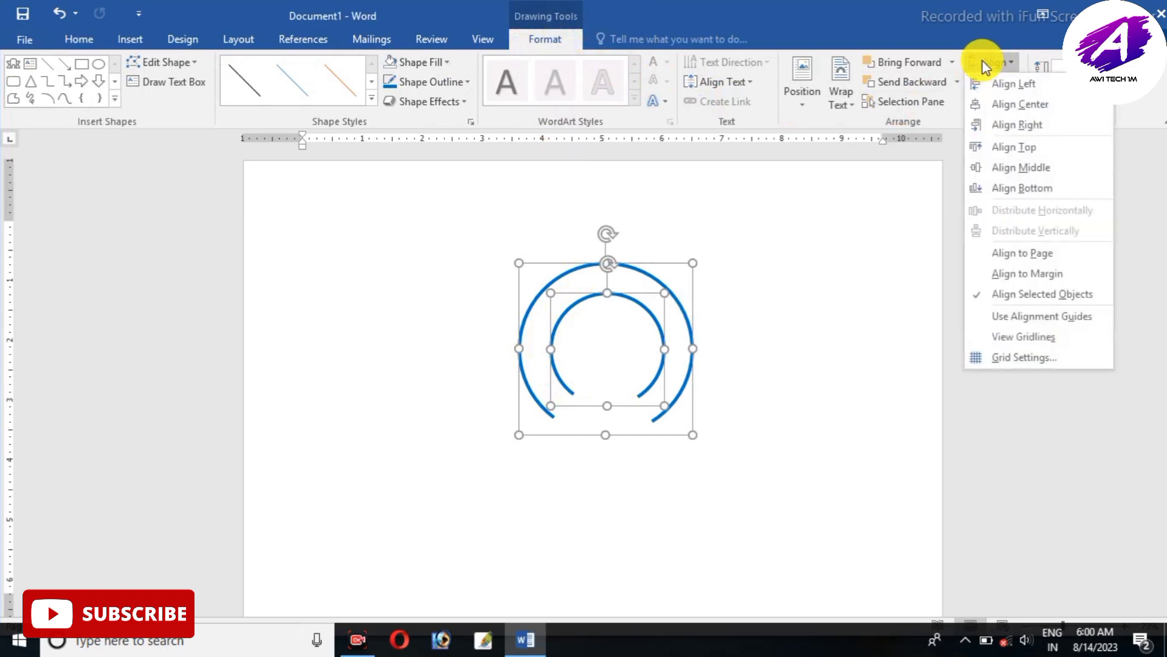
left_click(991, 103)
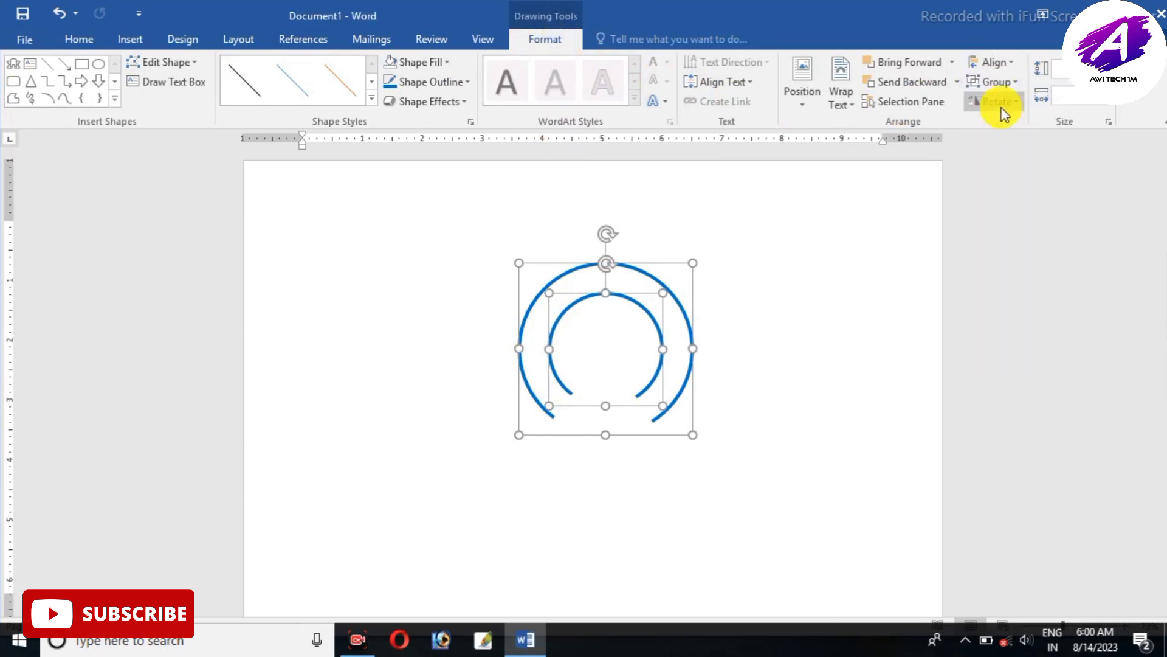
left_click(1000, 66)
left_click(997, 170)
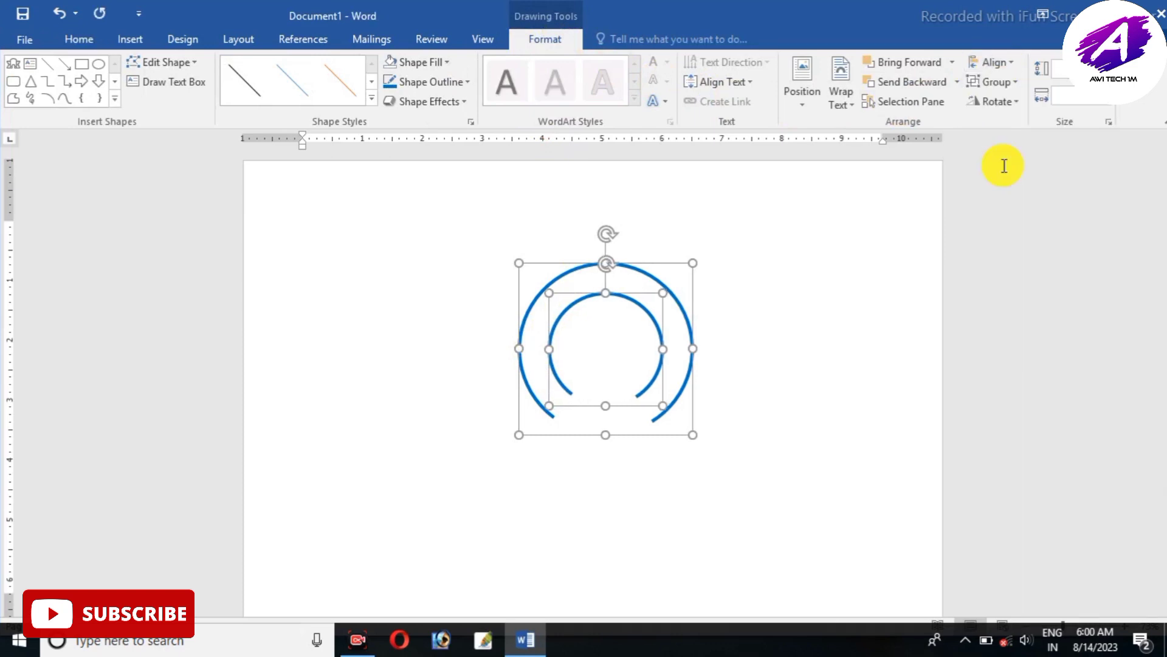
left_click(596, 313)
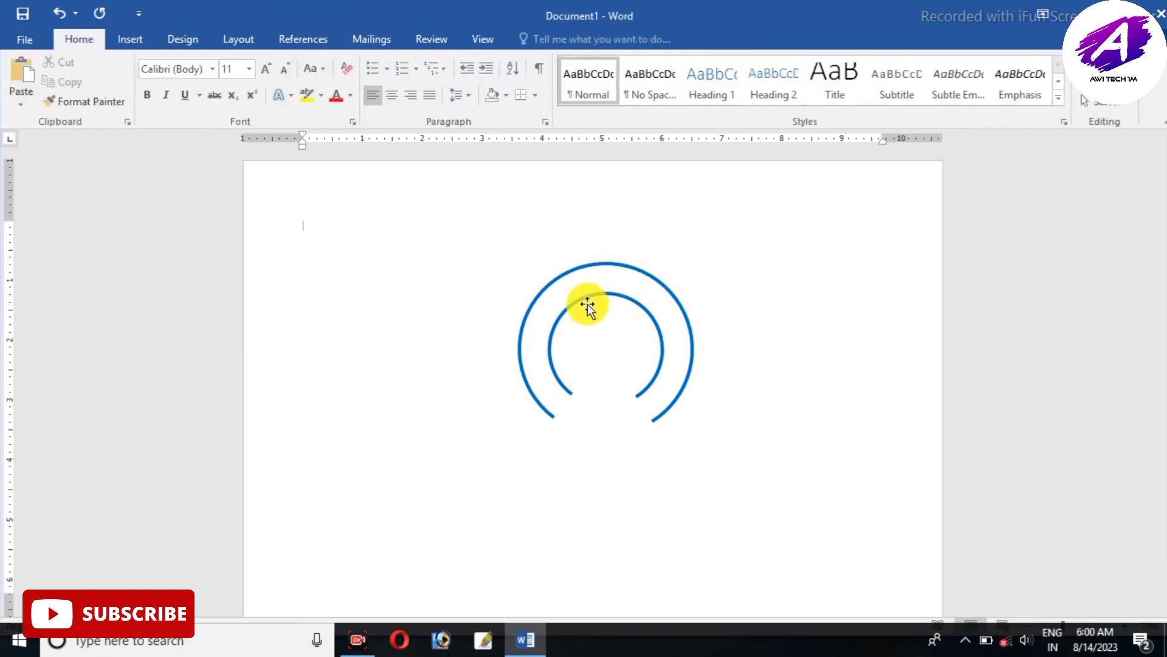
Set the inner arc's outline weight to 2¼ pt
left_click(590, 303)
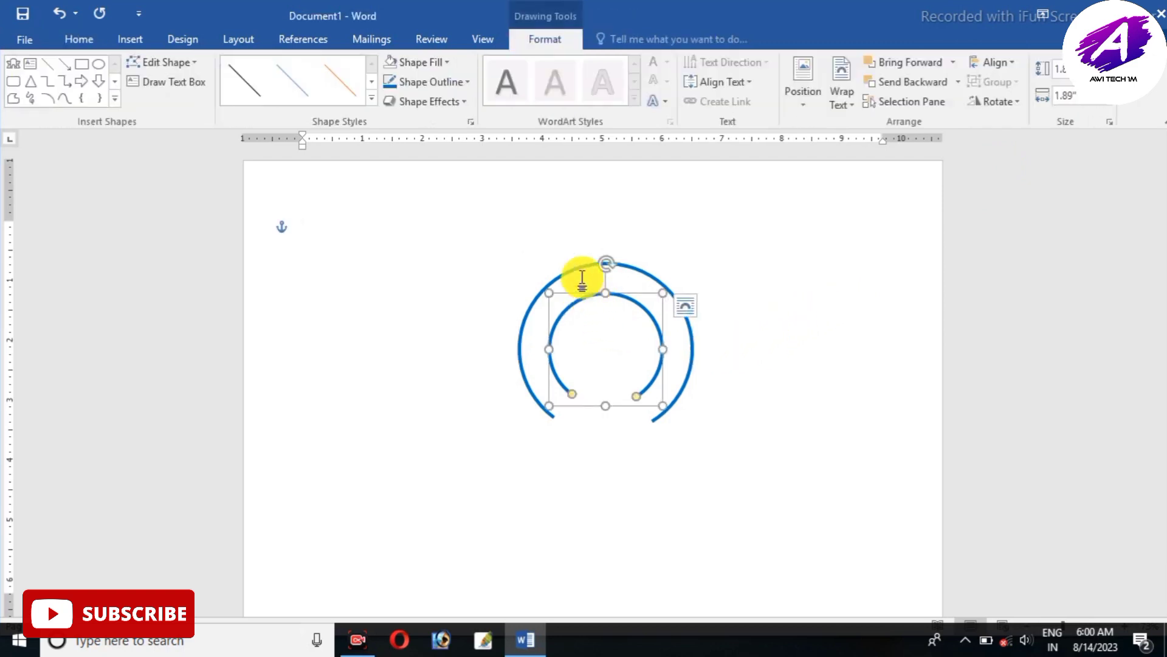
left_click(455, 81)
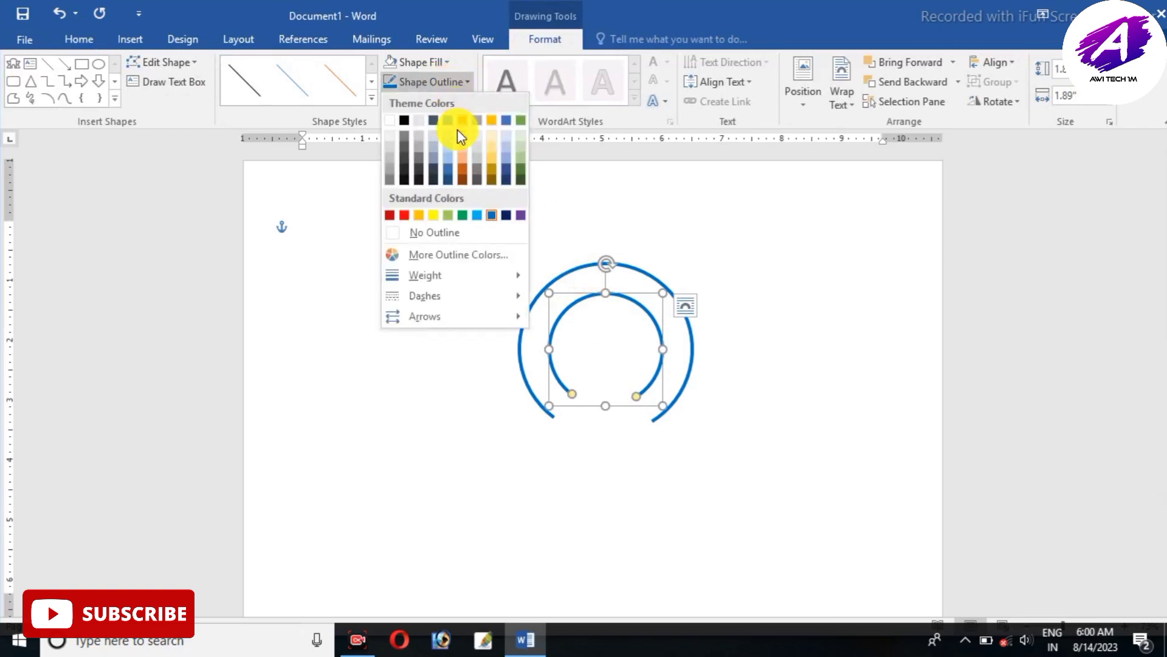
mouse_move(472, 276)
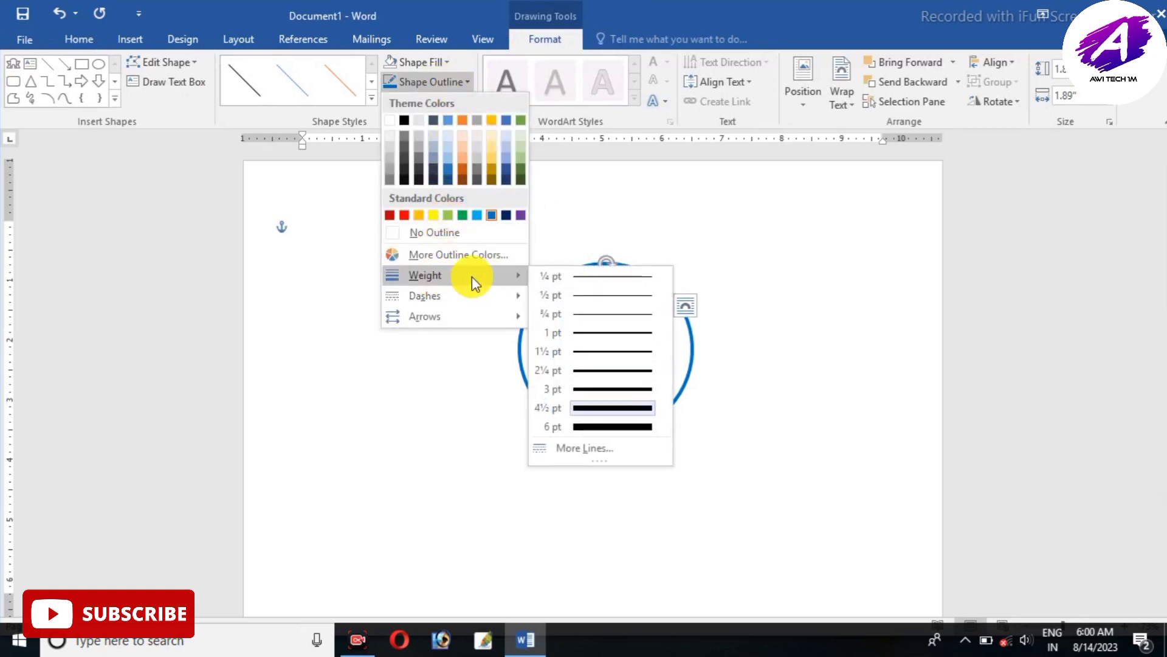
left_click(581, 369)
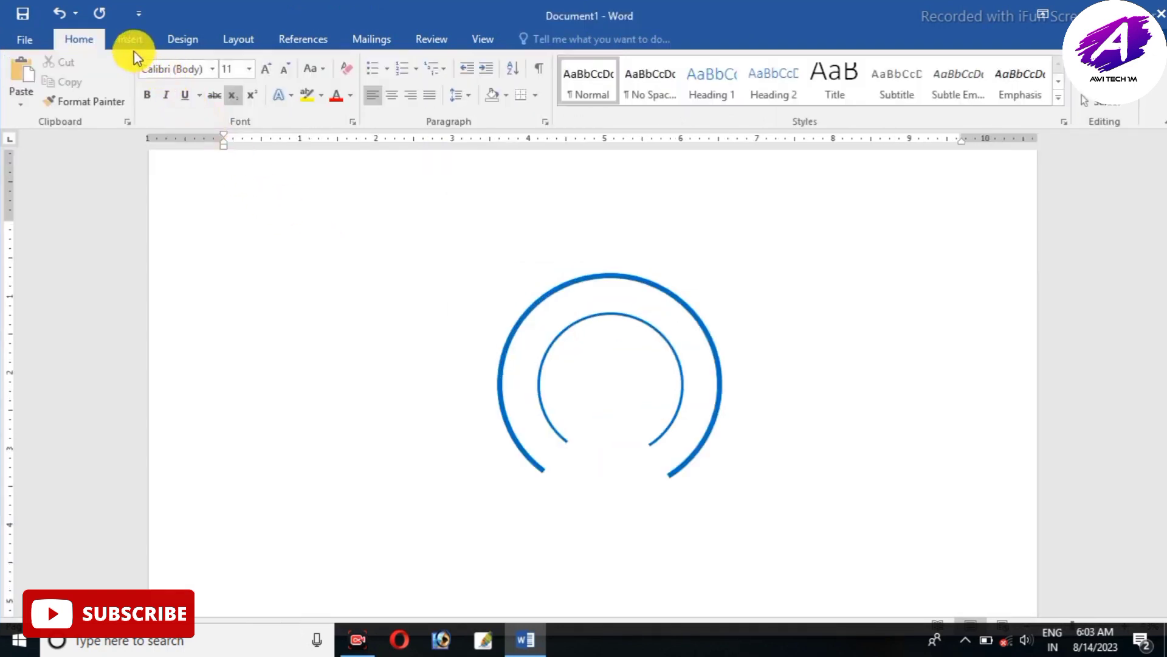
Draw a curved ribbon banner about 3.63" wide across the outer arc's bottom gap and reduce its height
left_click(122, 44)
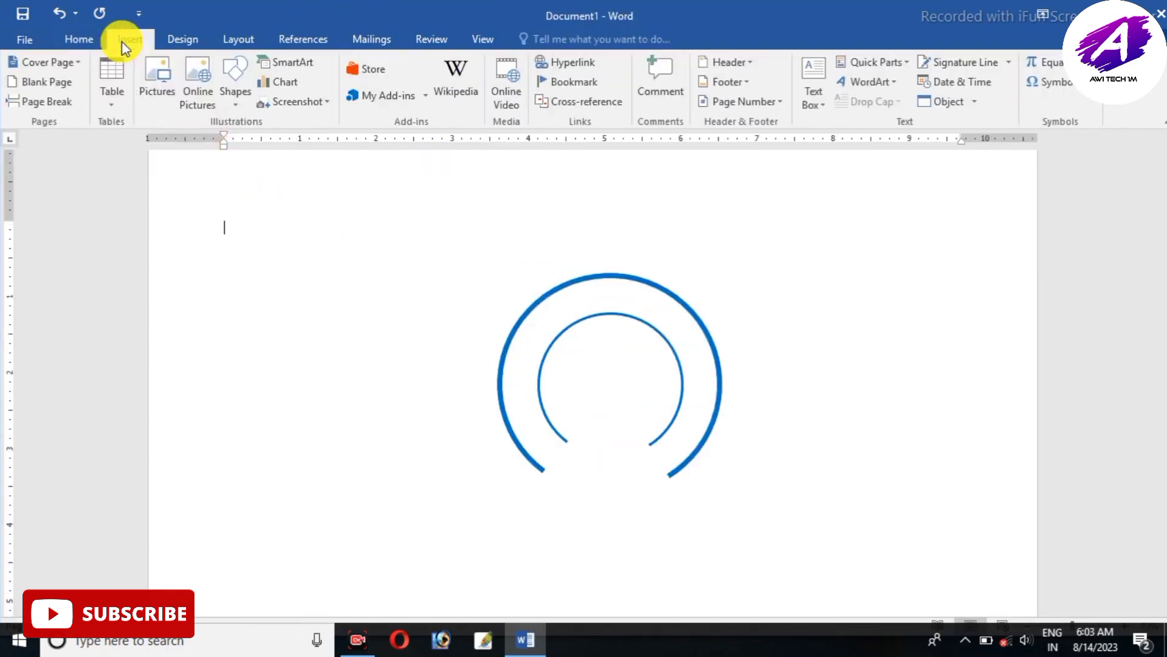
left_click(234, 97)
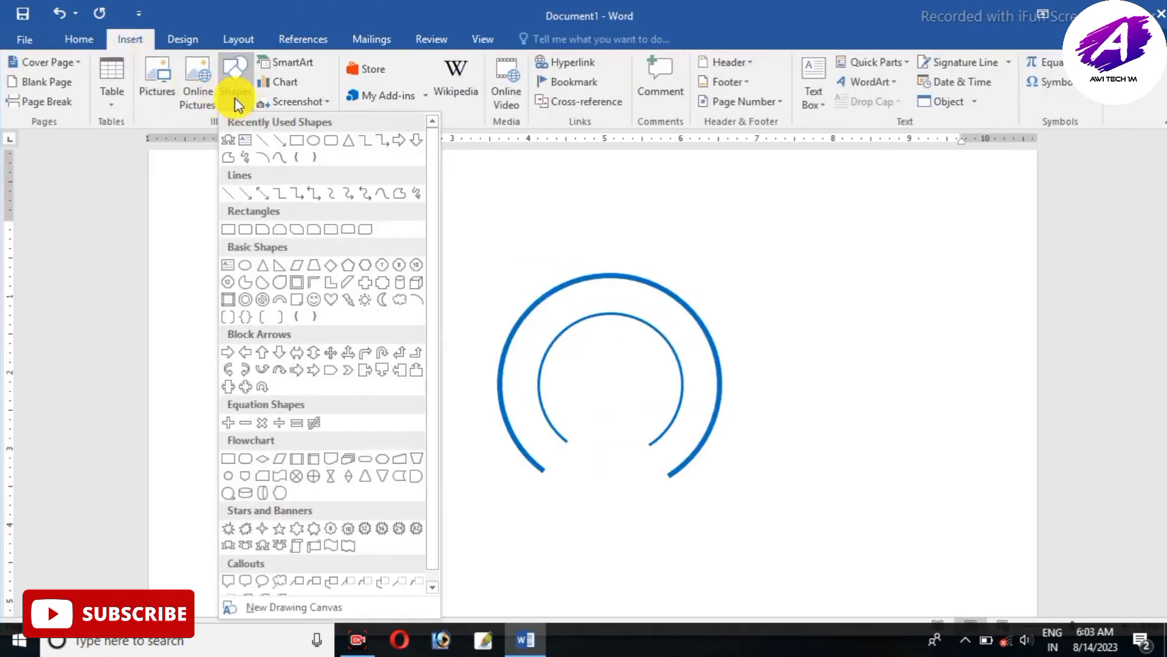
left_click(260, 545)
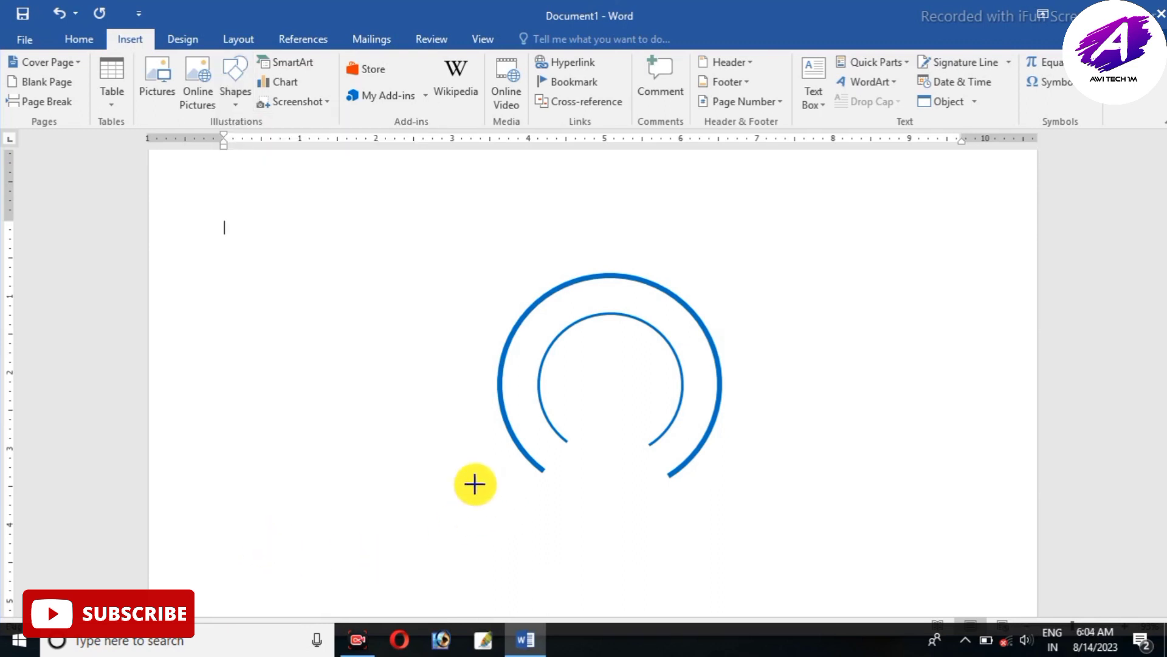
mouse_move(469, 507)
left_mouse_down()
mouse_move(609, 547)
mouse_move(578, 516)
mouse_move(602, 509)
mouse_move(605, 530)
left_mouse_up()
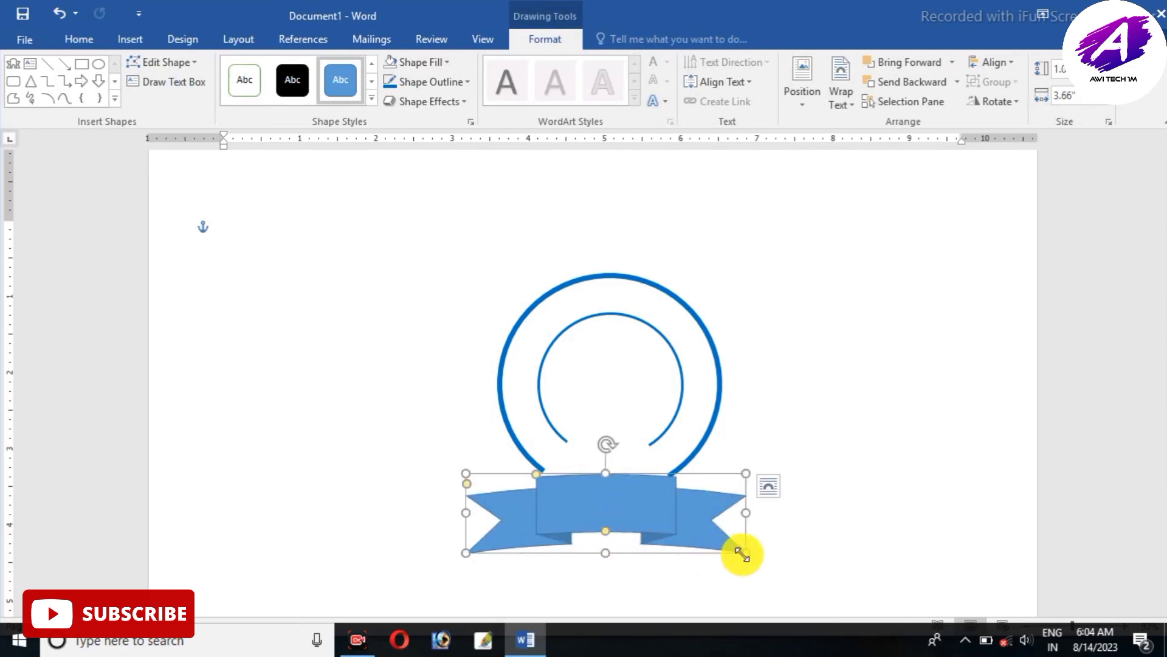
left_click_drag(741, 554, 743, 514)
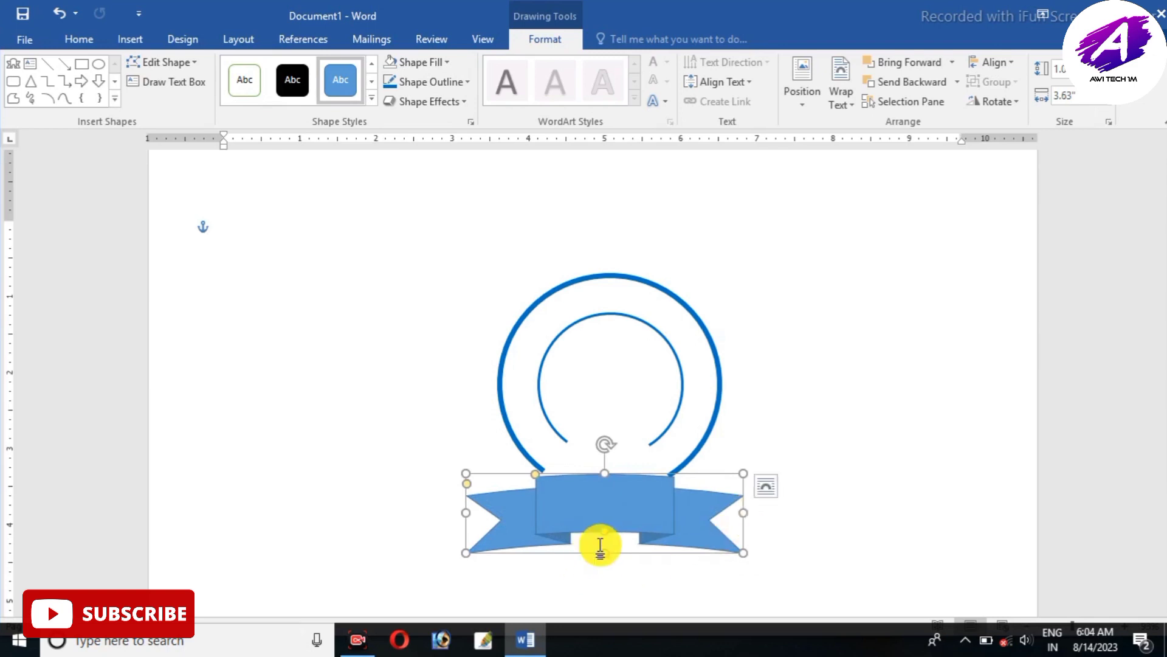
left_click_drag(603, 552, 605, 534)
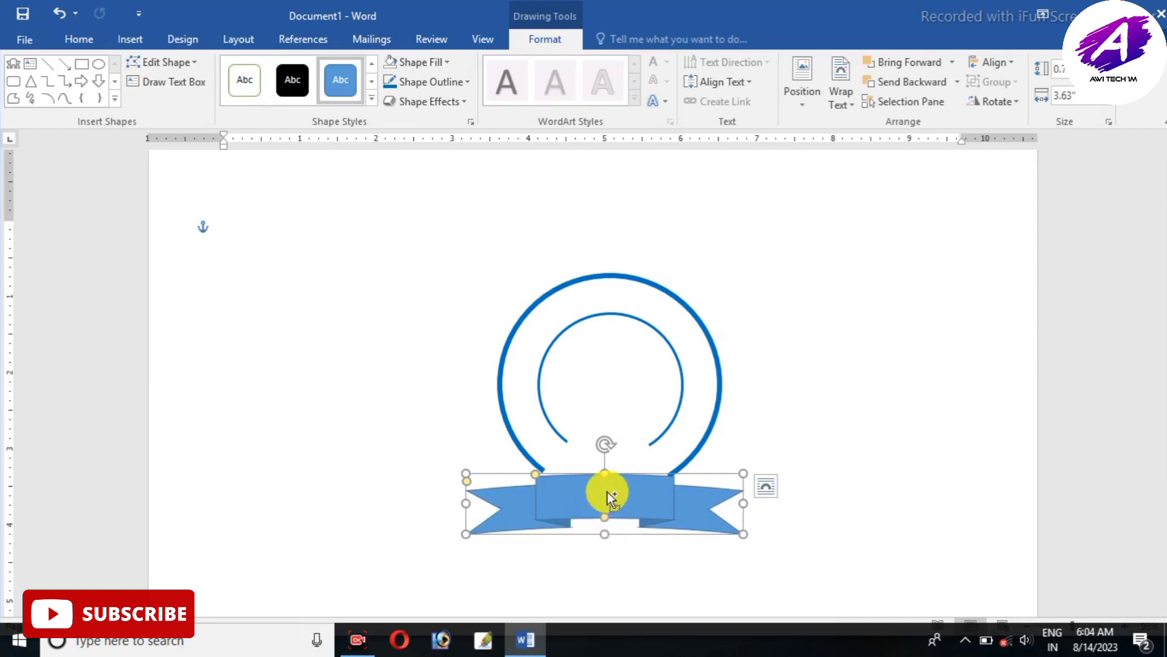
Align the ribbon banner and both arcs with each other using Align Center
left_click(527, 457, "shift")
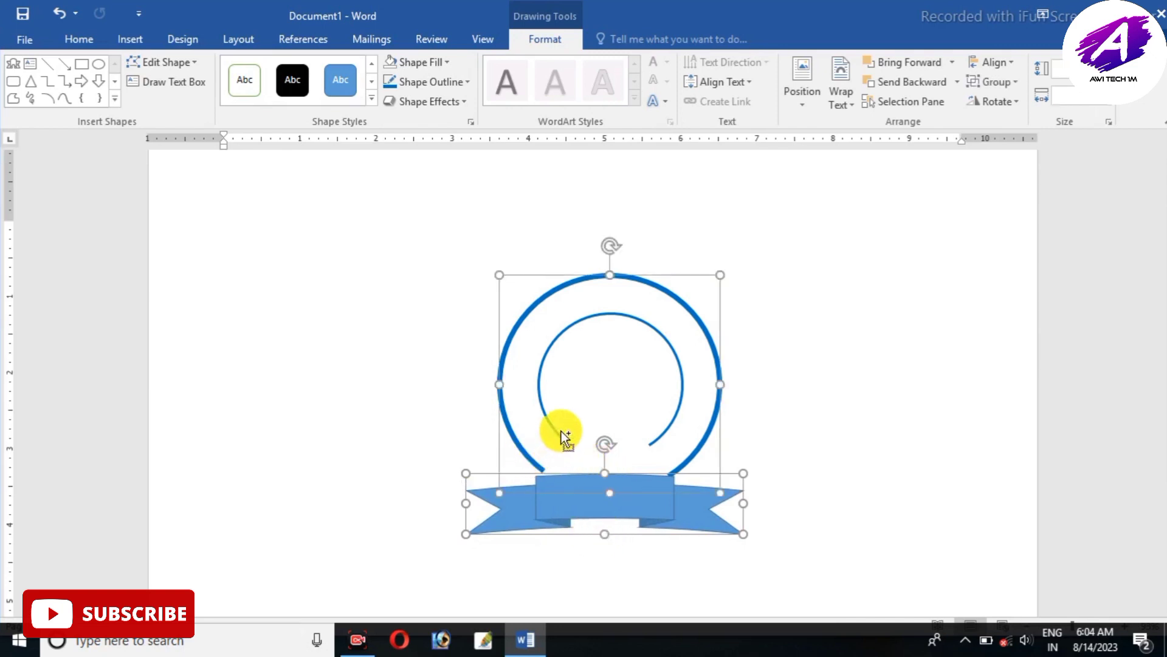
left_click(562, 434, "shift")
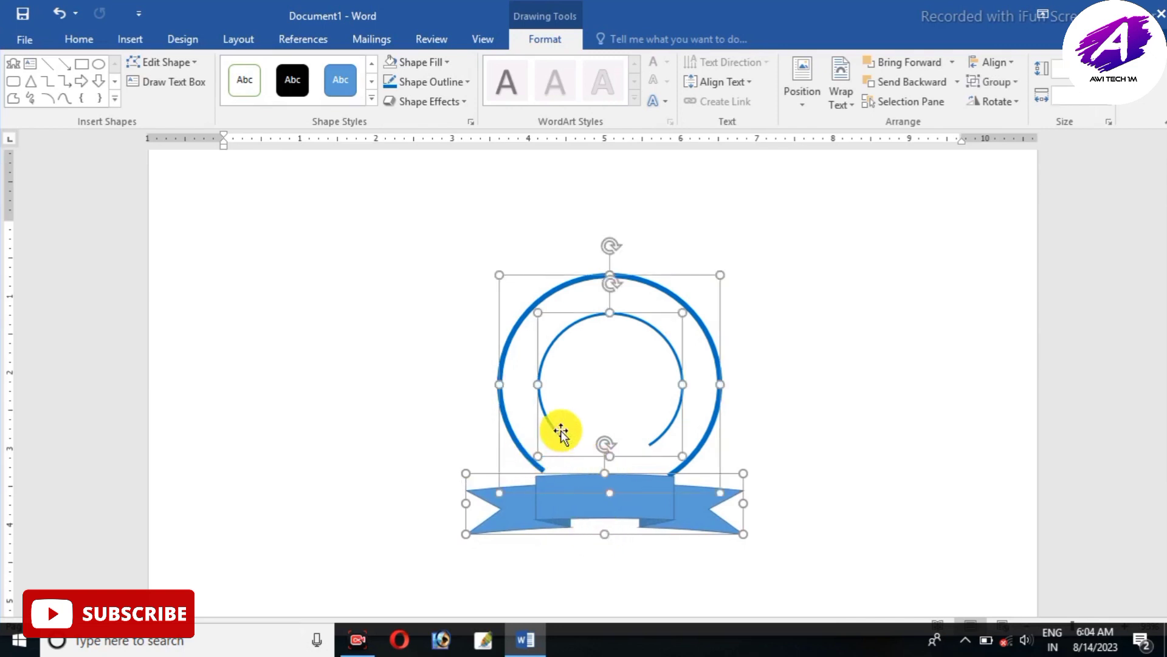
left_click(989, 61)
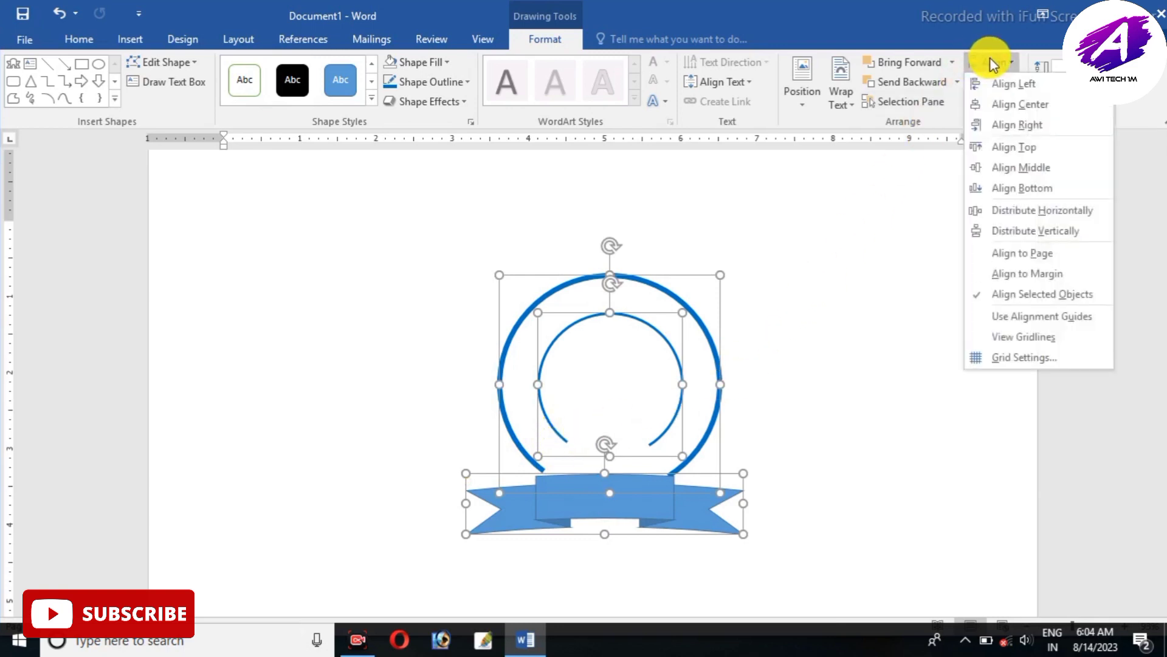
left_click(1019, 103)
Fill the ribbon banner with the standard Blue colour and shift it slightly across the outer arc's gap
left_click(431, 61)
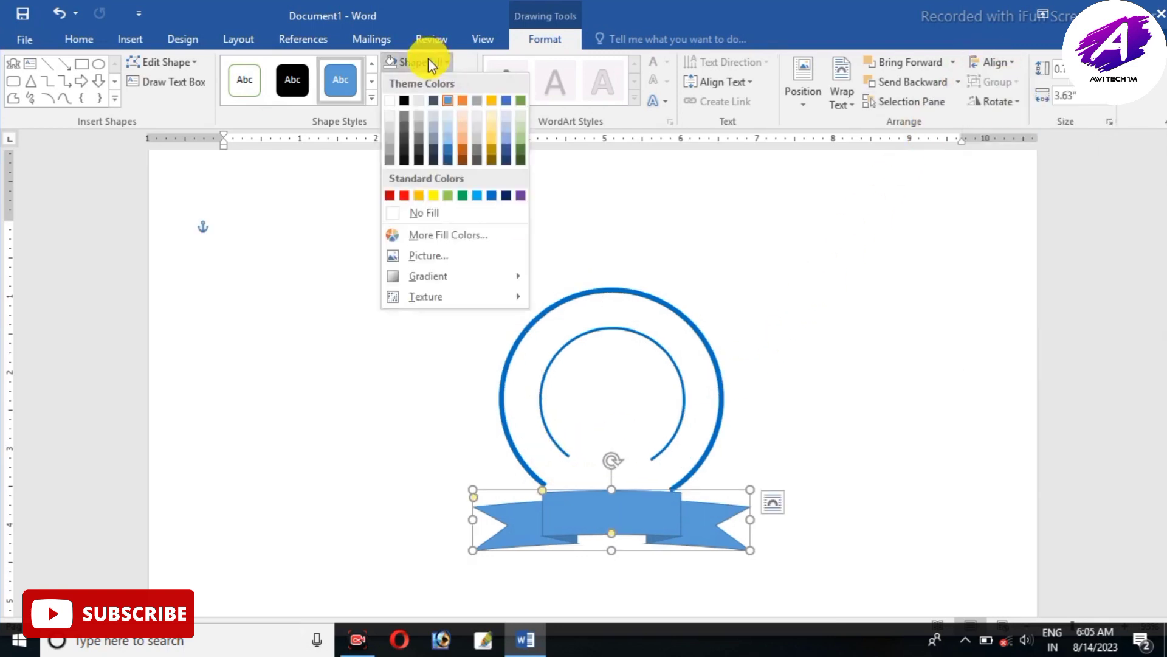
left_click(491, 195)
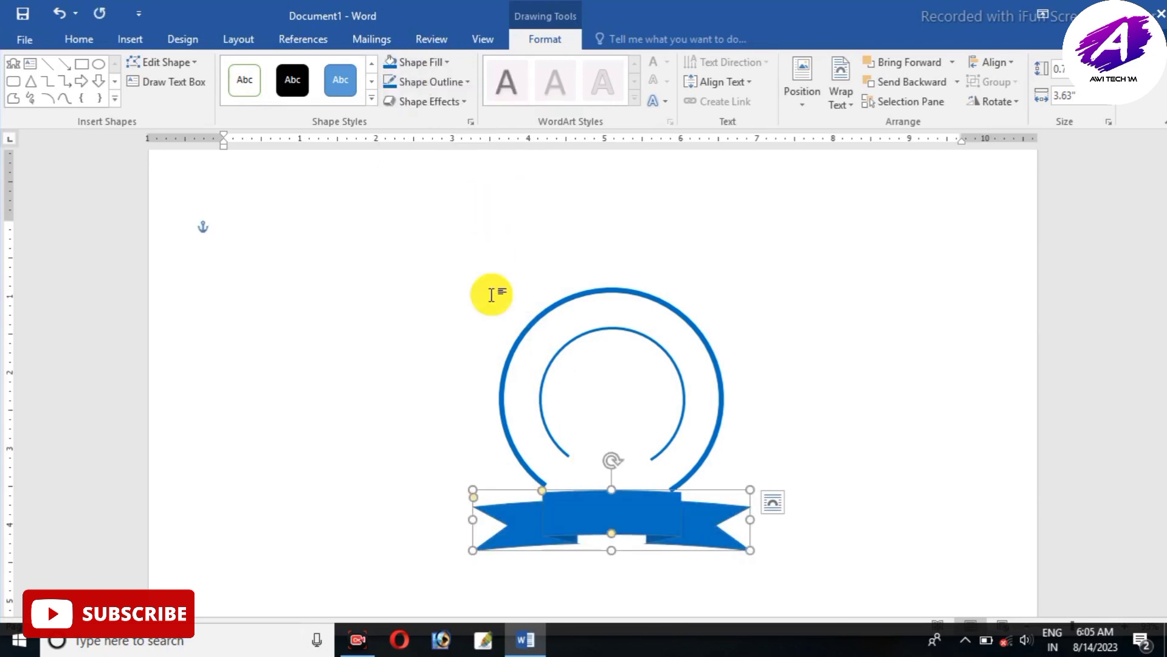
left_click_drag(630, 496, 623, 494)
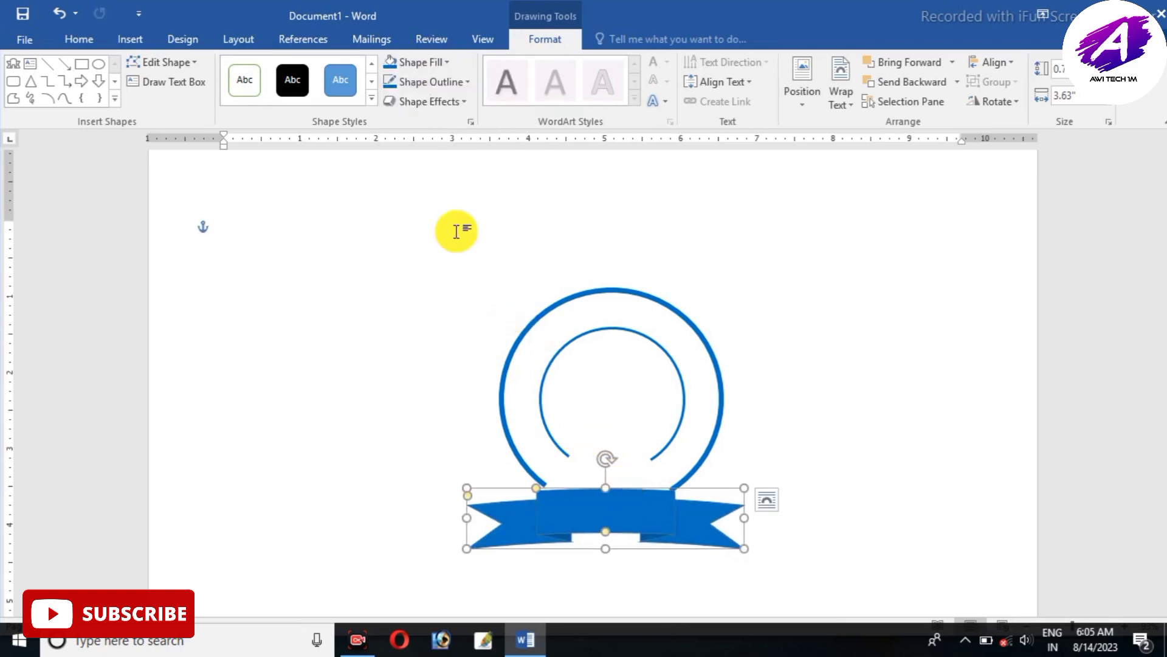
Give the ribbon banner a white 2¼ pt outline and move it up slightly over the outer arc's ends
left_click(430, 79)
mouse_move(449, 277)
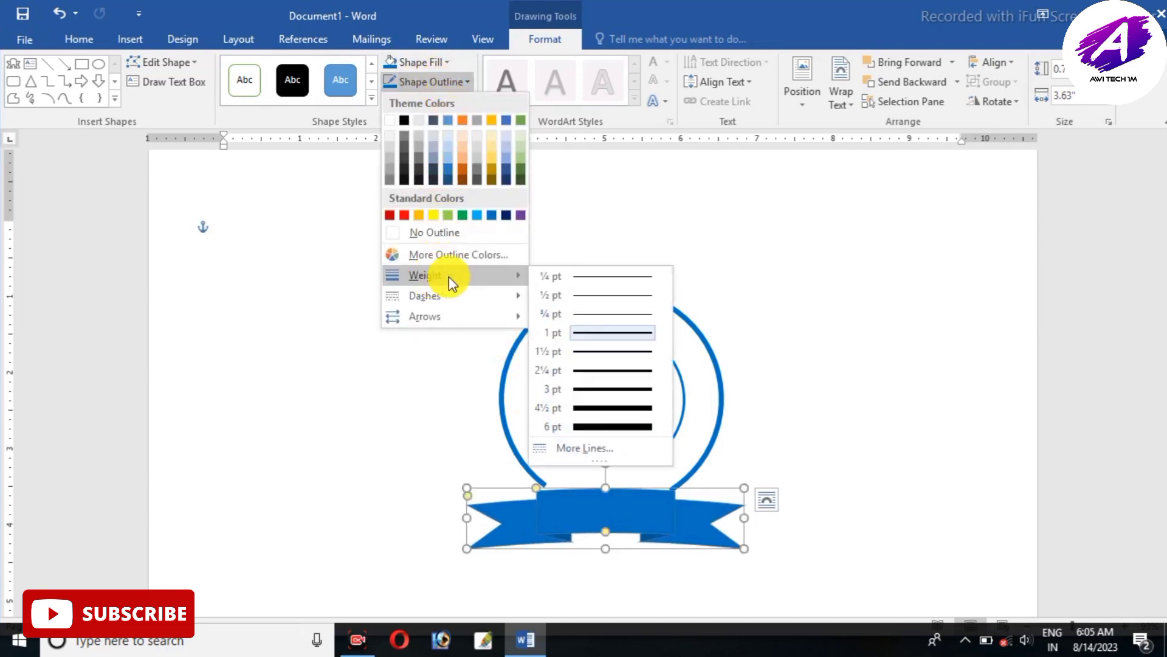
left_click(581, 369)
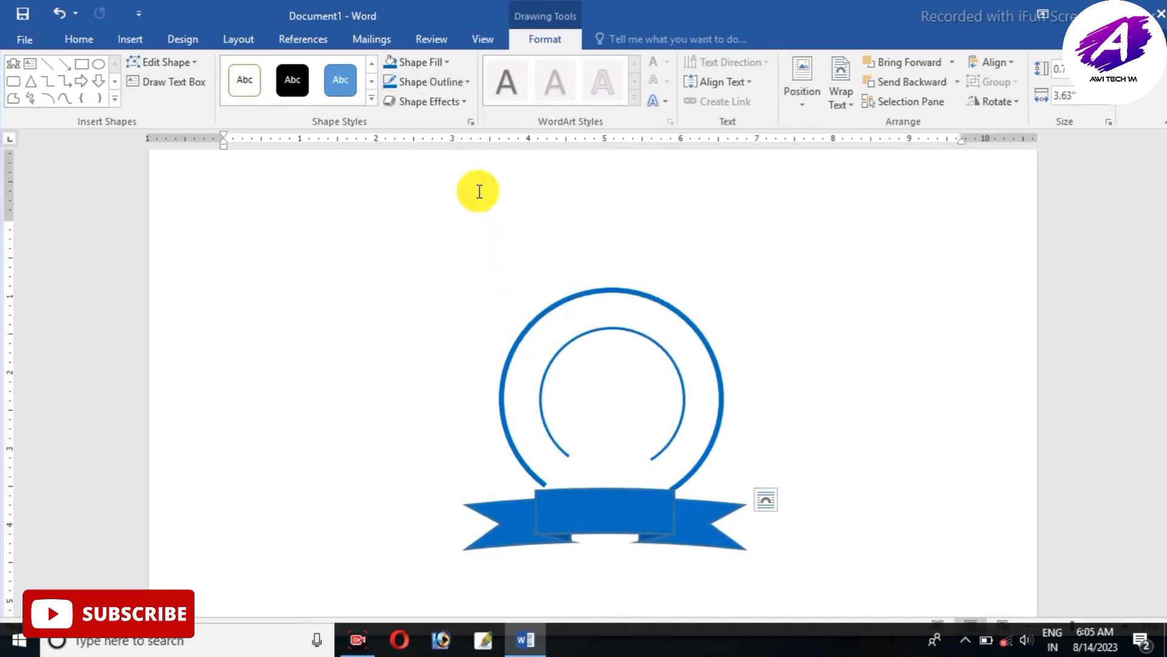
left_click(435, 82)
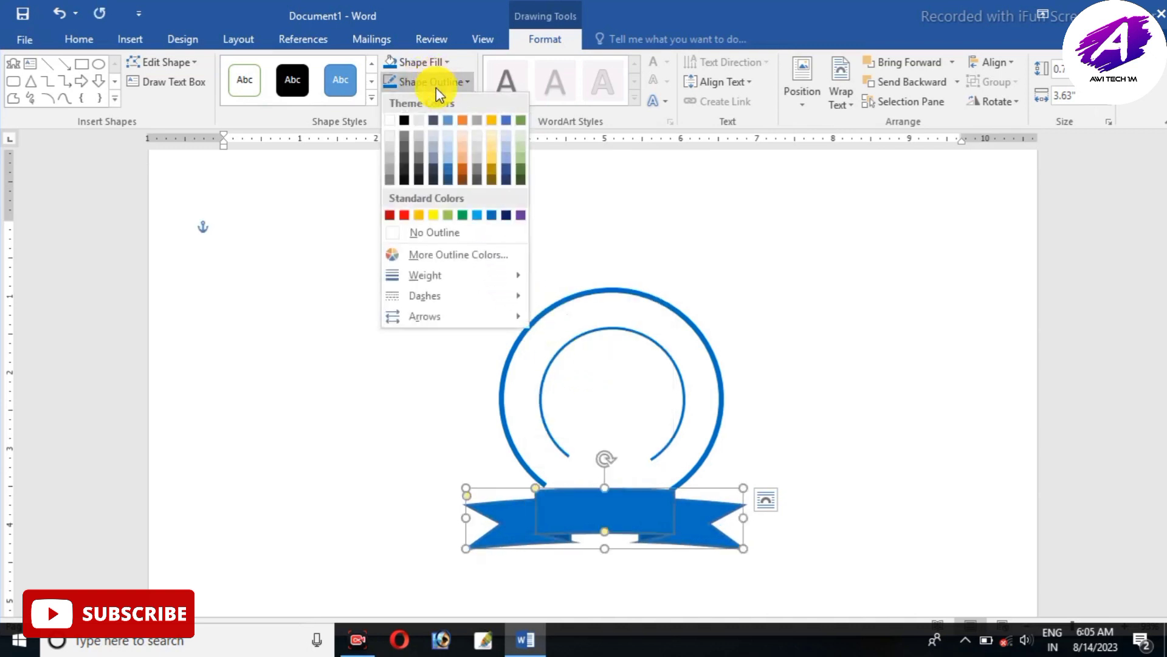
left_click(389, 120)
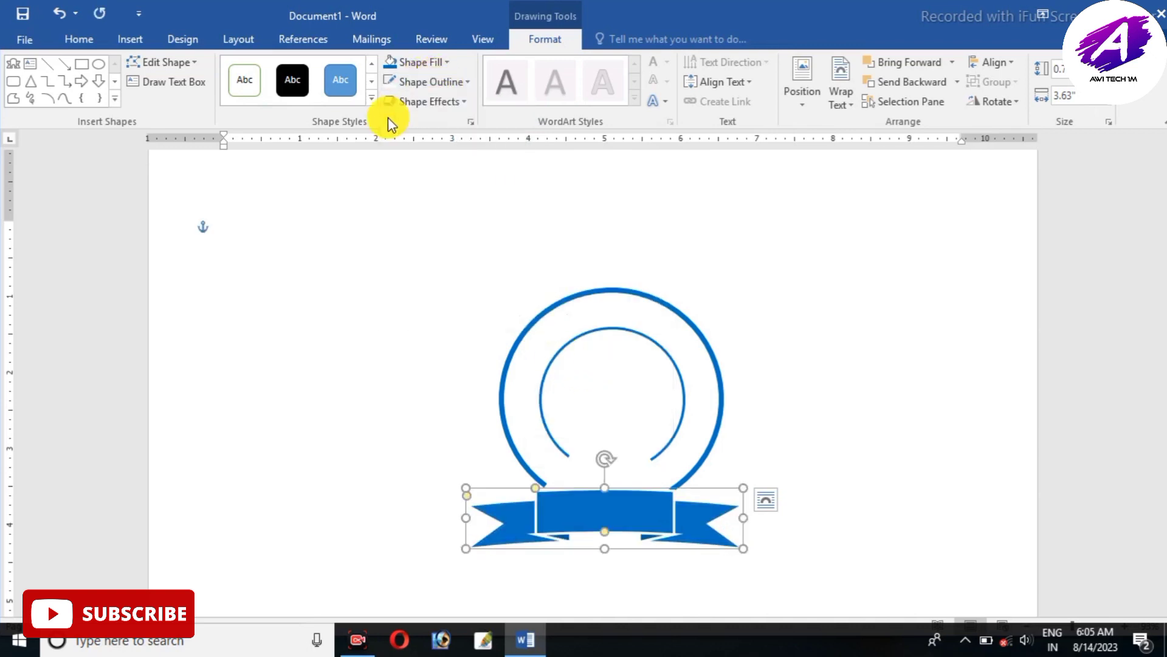
left_click(606, 533)
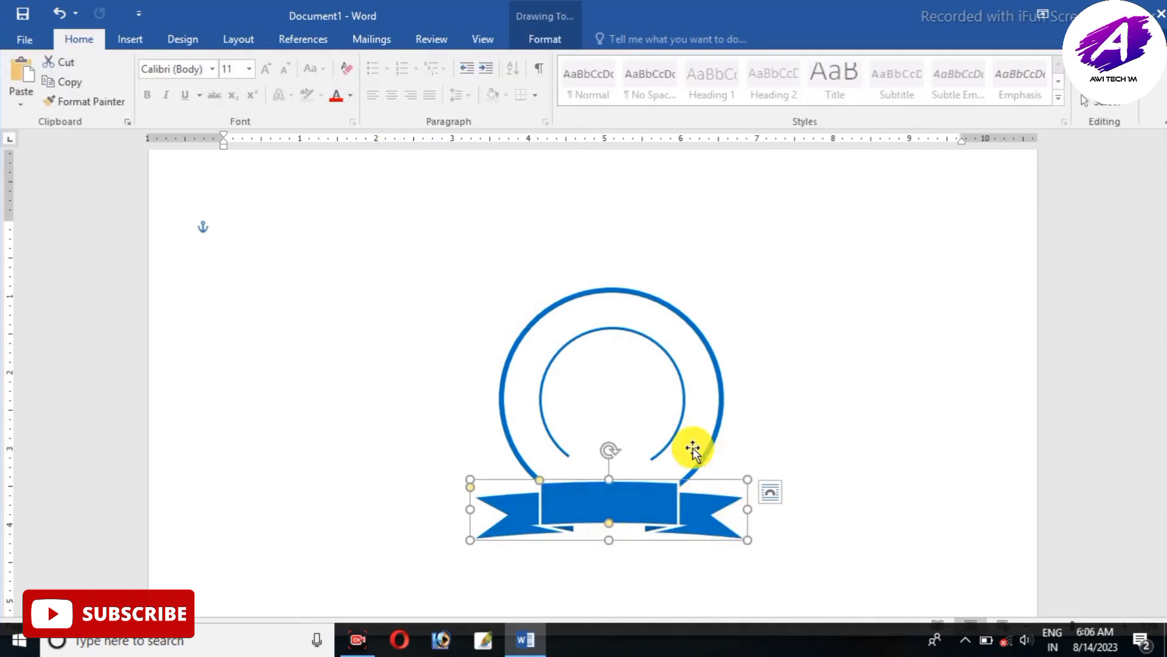
Change the inner arc's outline colour to the standard Dark Red
left_click(590, 336)
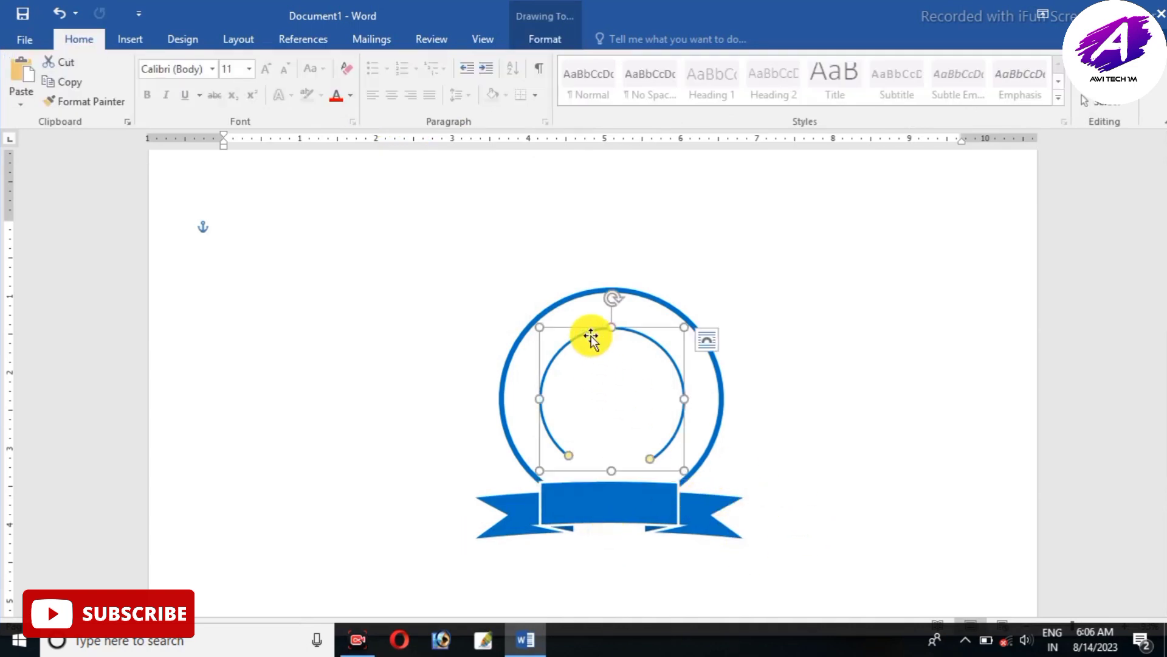
left_click(546, 38)
left_click(450, 83)
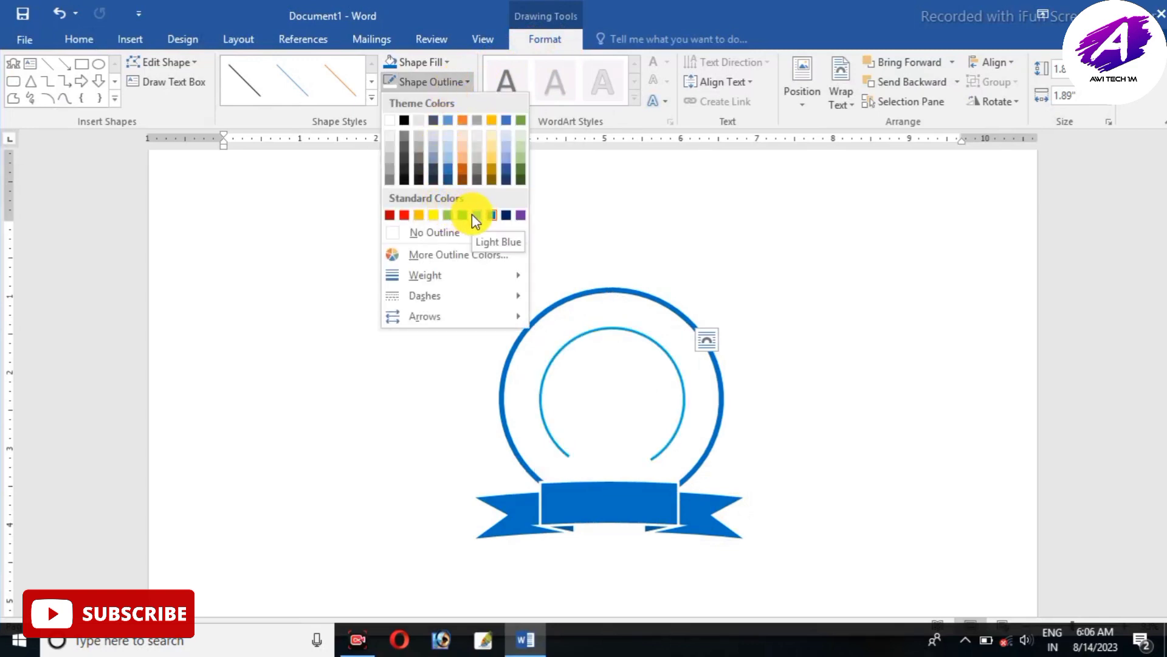
left_click(391, 215)
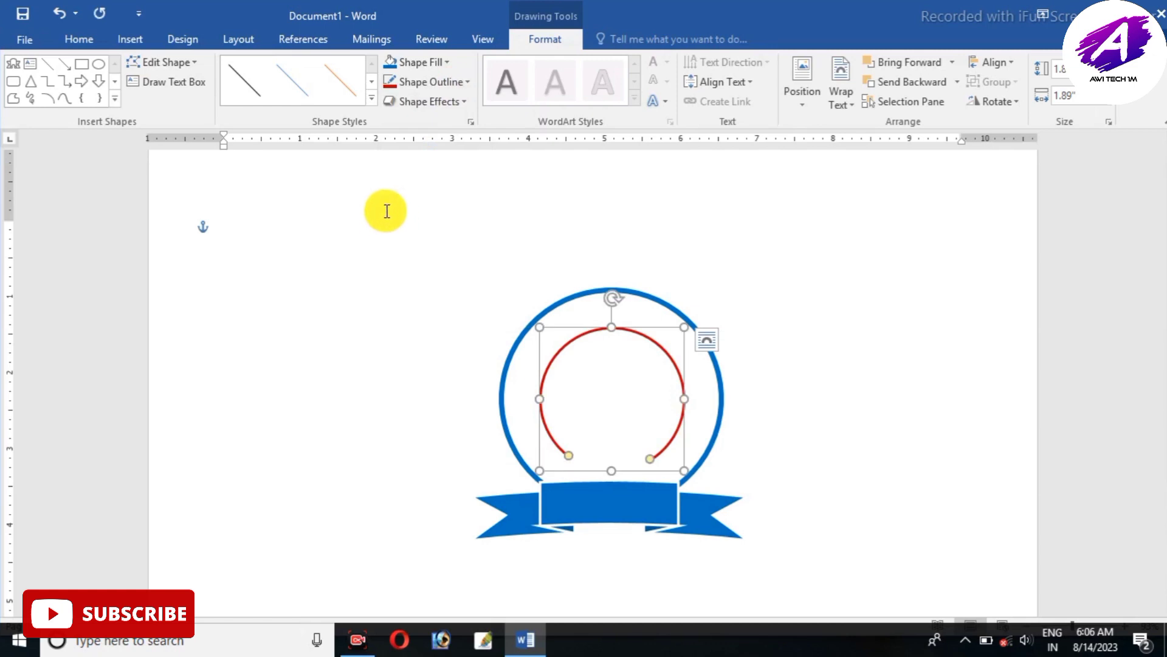
left_click(129, 40)
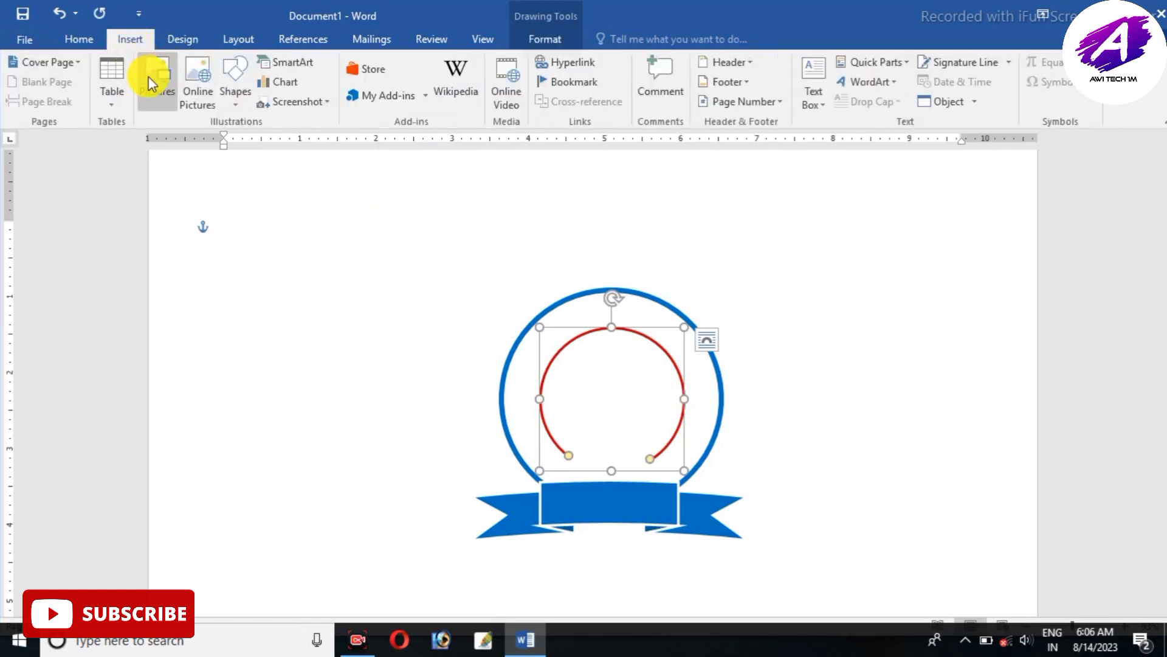
left_click(158, 90)
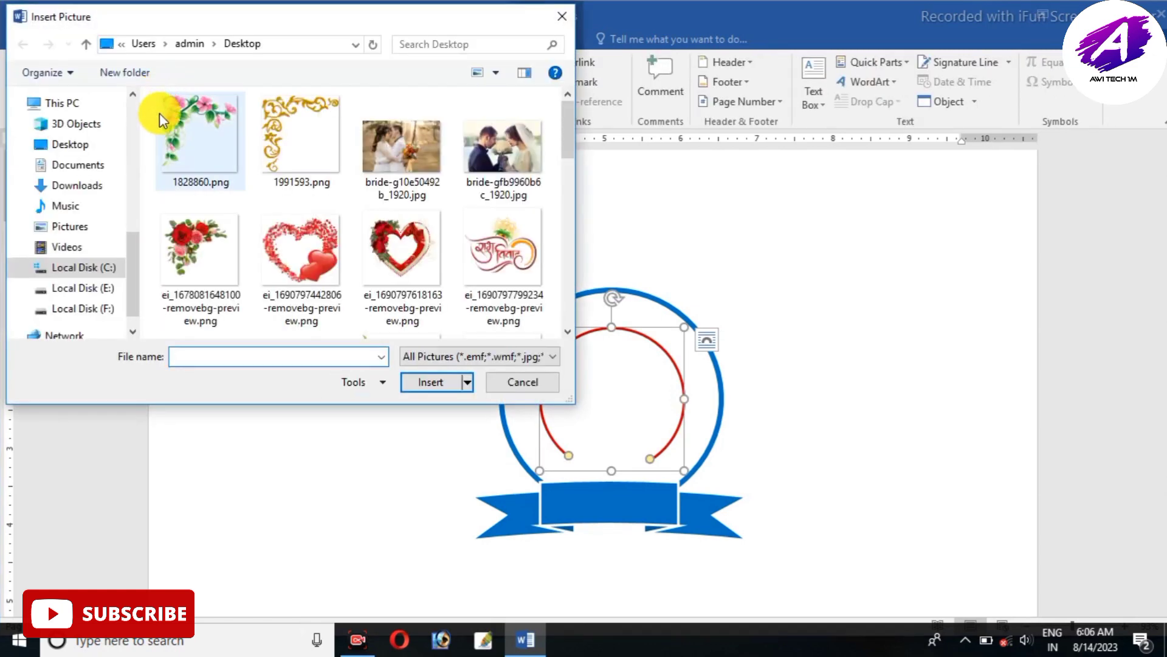
scroll(268, 258, "down", 3)
left_click(396, 156)
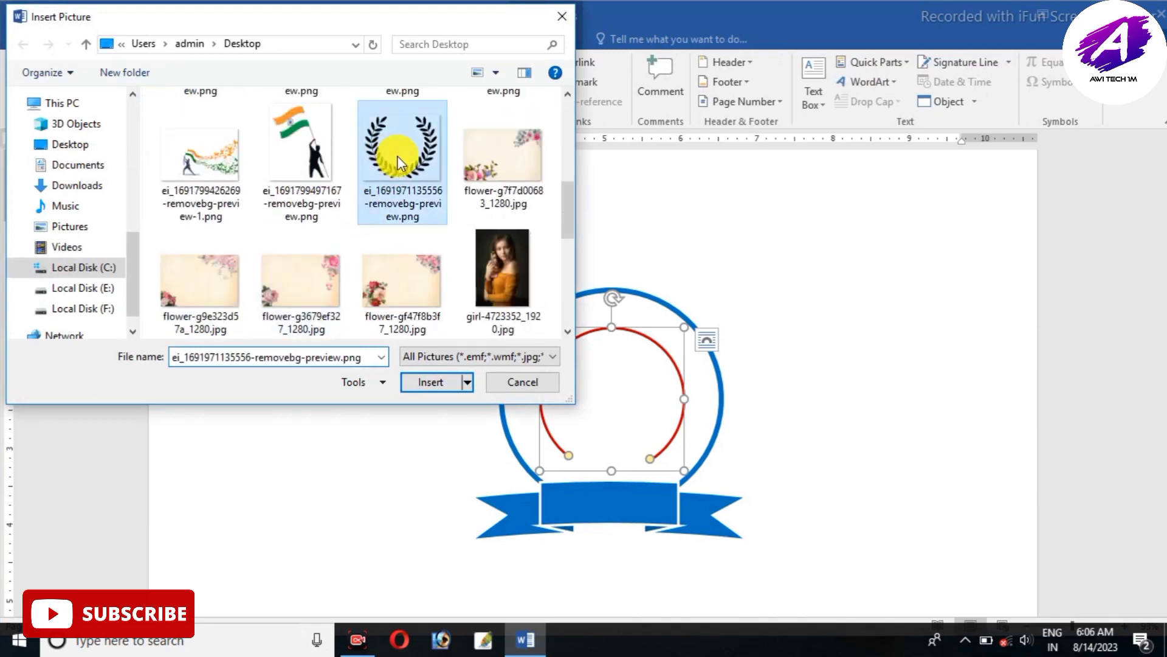
left_click(430, 381)
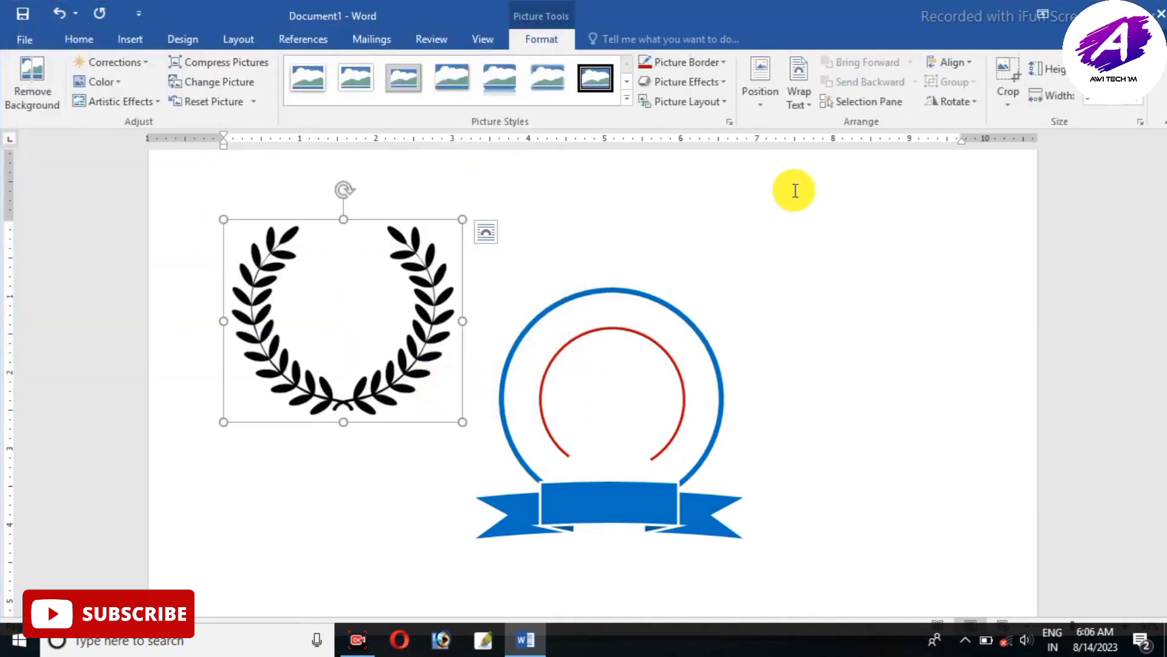
Set the wreath's text wrapping to In Front of Text, then shrink it and centre it inside the red arc
left_click(808, 110)
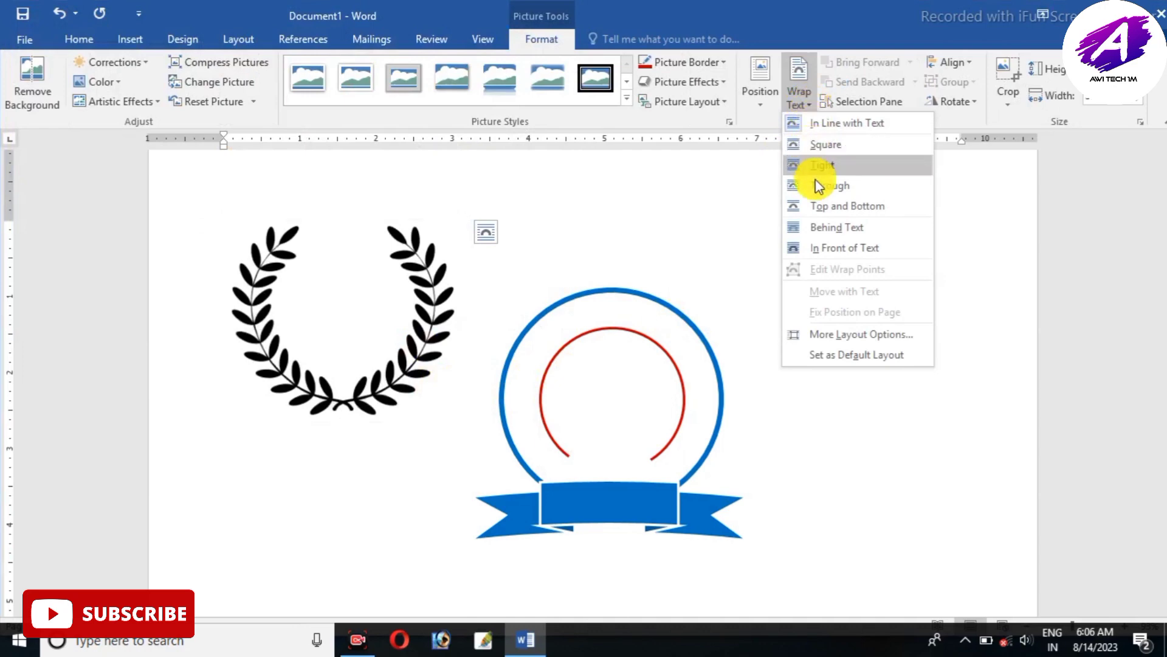
left_click(839, 243)
left_click_drag(449, 372, 593, 444)
left_click_drag(666, 480, 671, 453)
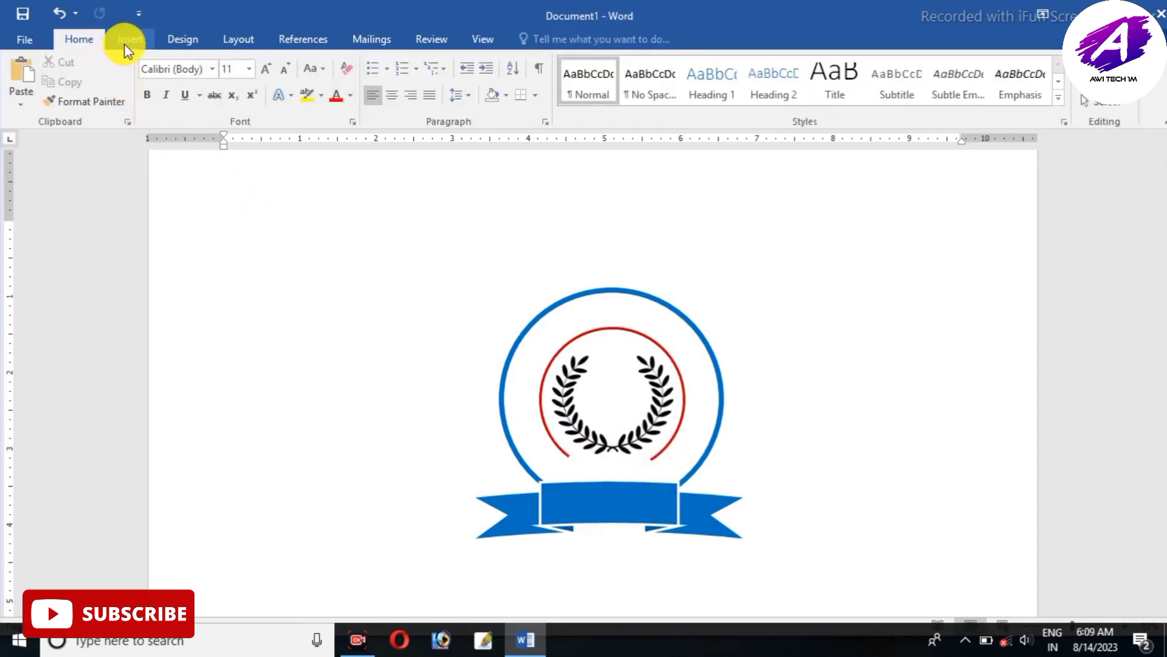
Draw an isosceles triangle about 1.6" wide in the empty area beside the emblem's upper right
left_click(129, 40)
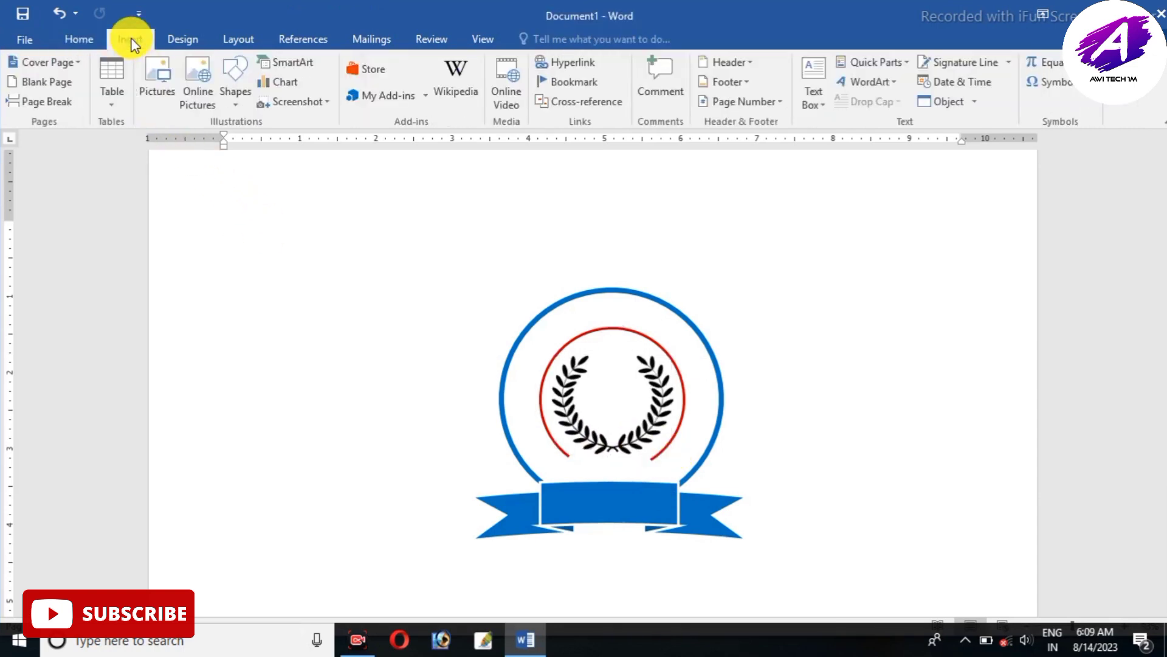
left_click(236, 97)
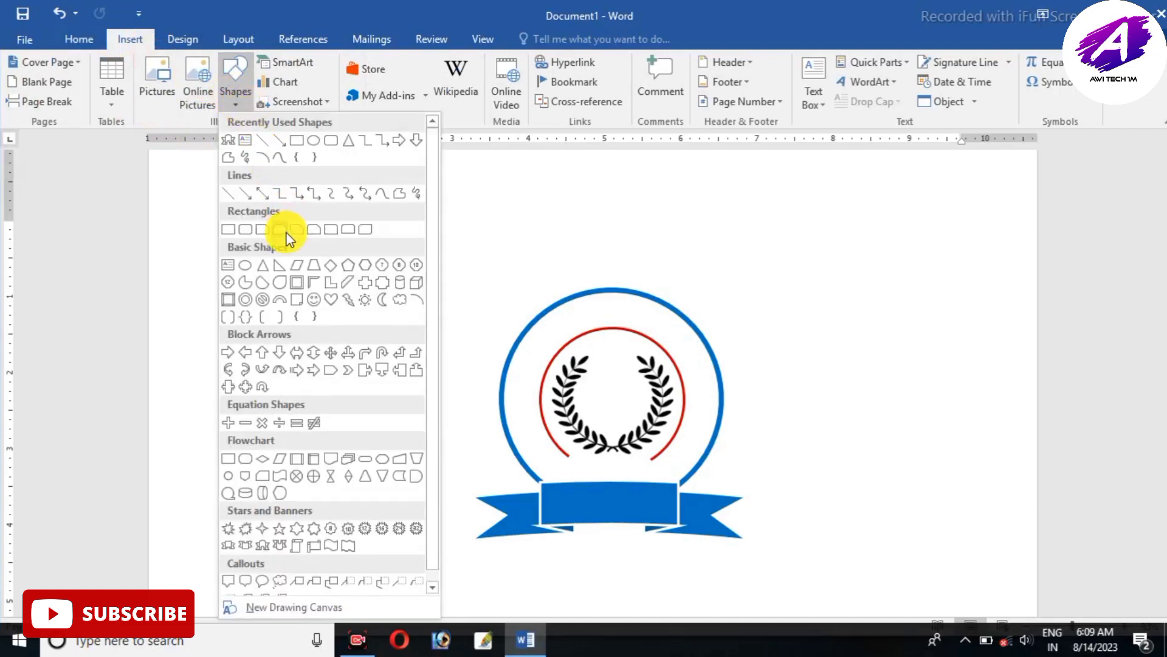
left_click(260, 265)
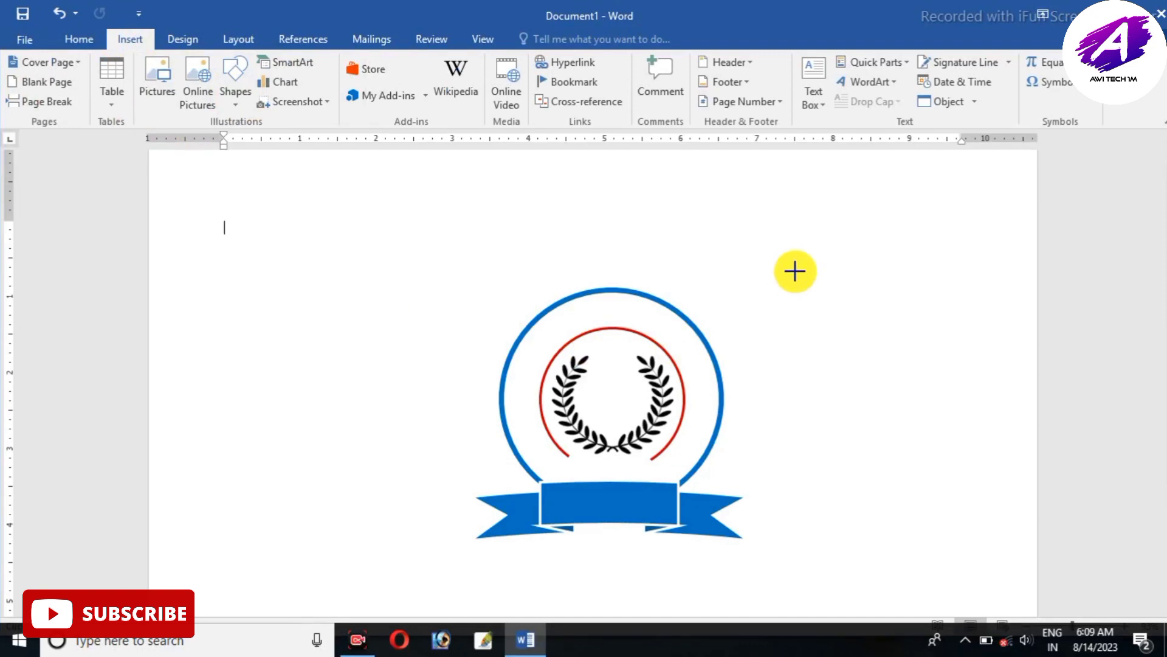
left_click_drag(821, 273, 882, 327)
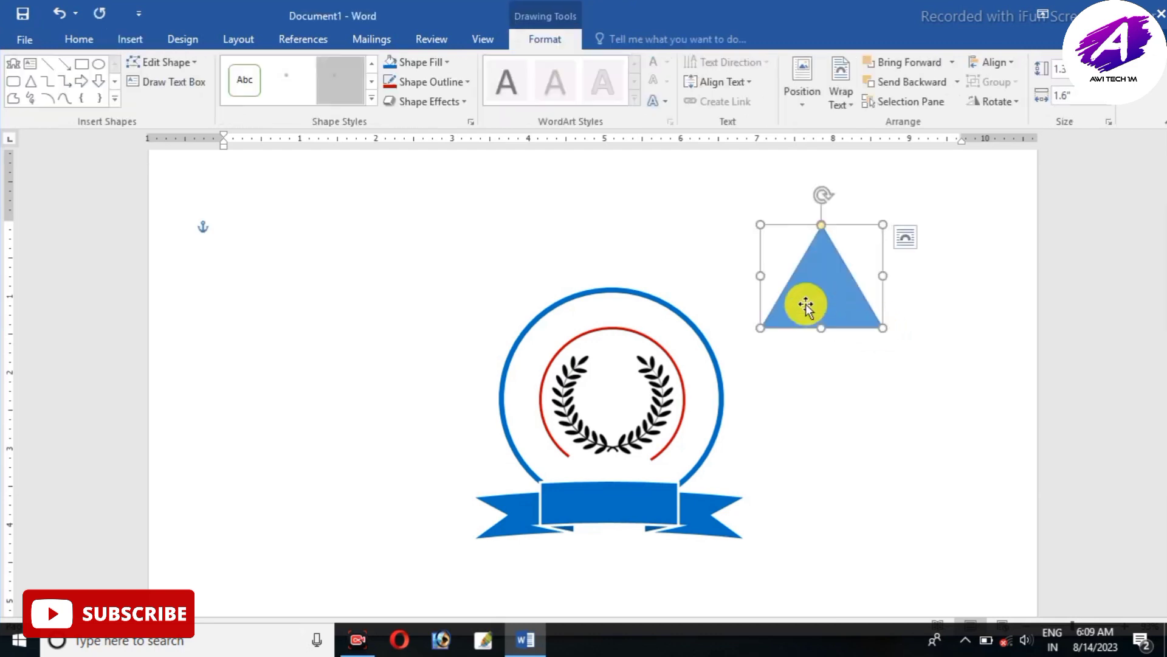
Remove the triangle's fill and give it a thicker outline
left_click(420, 62)
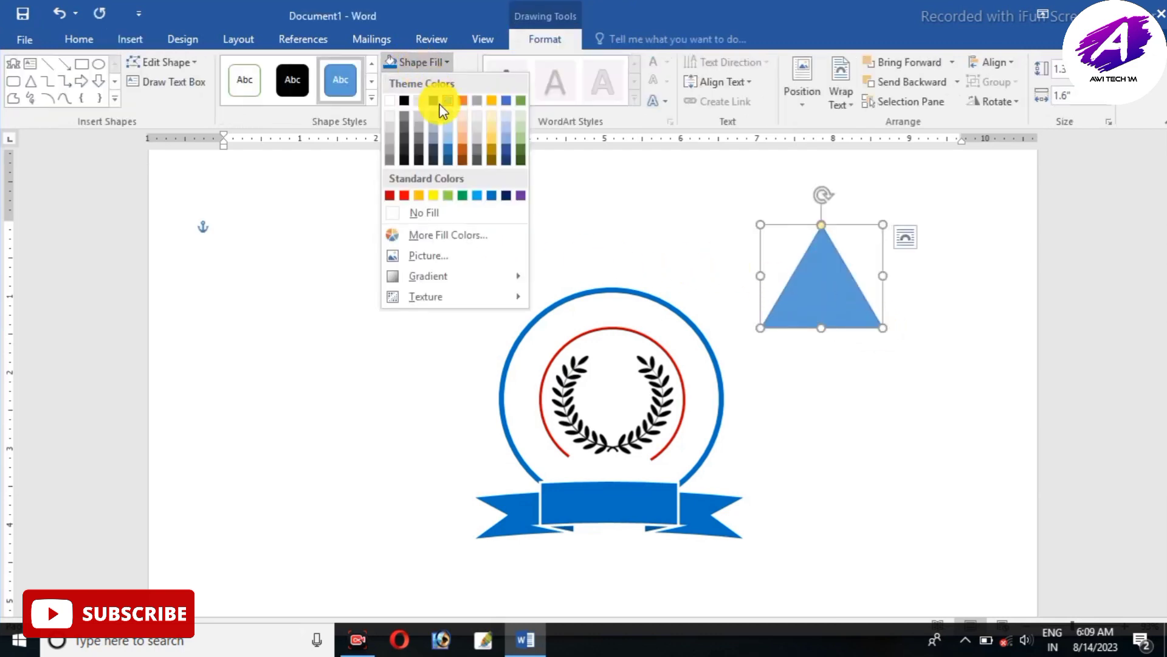
left_click(443, 213)
left_click(439, 80)
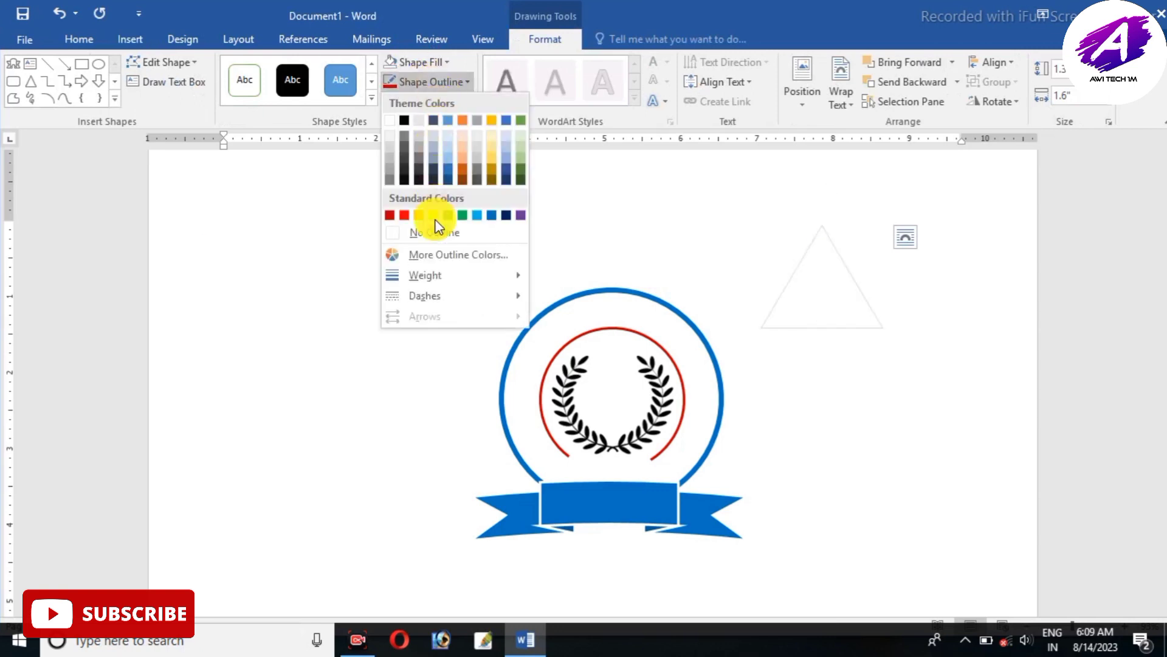
mouse_move(439, 274)
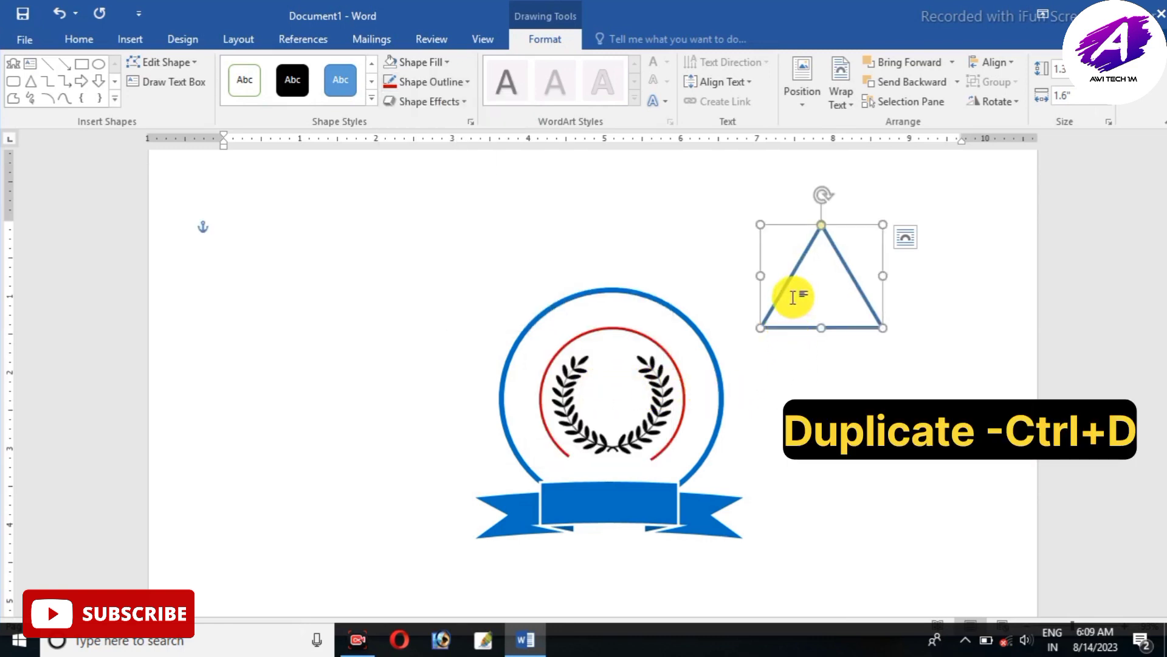
Duplicate the triangle, rotate the copy 180°, and overlap it with the original to form a six-pointed star
key("ctrl+d")
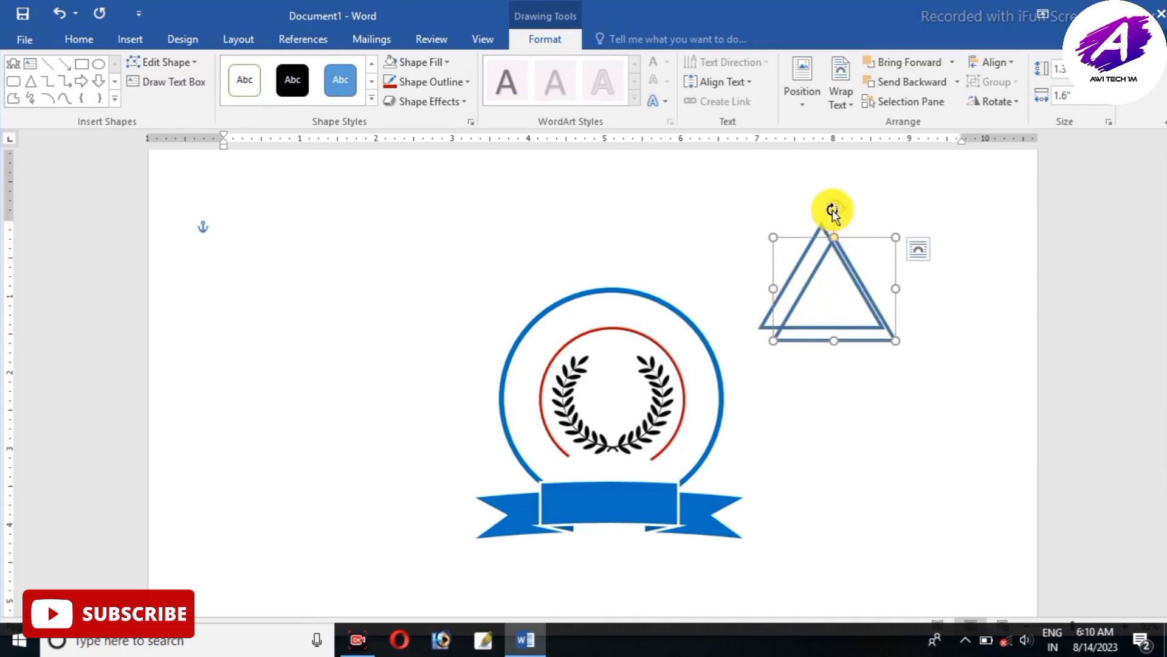
left_click_drag(829, 207, 836, 422)
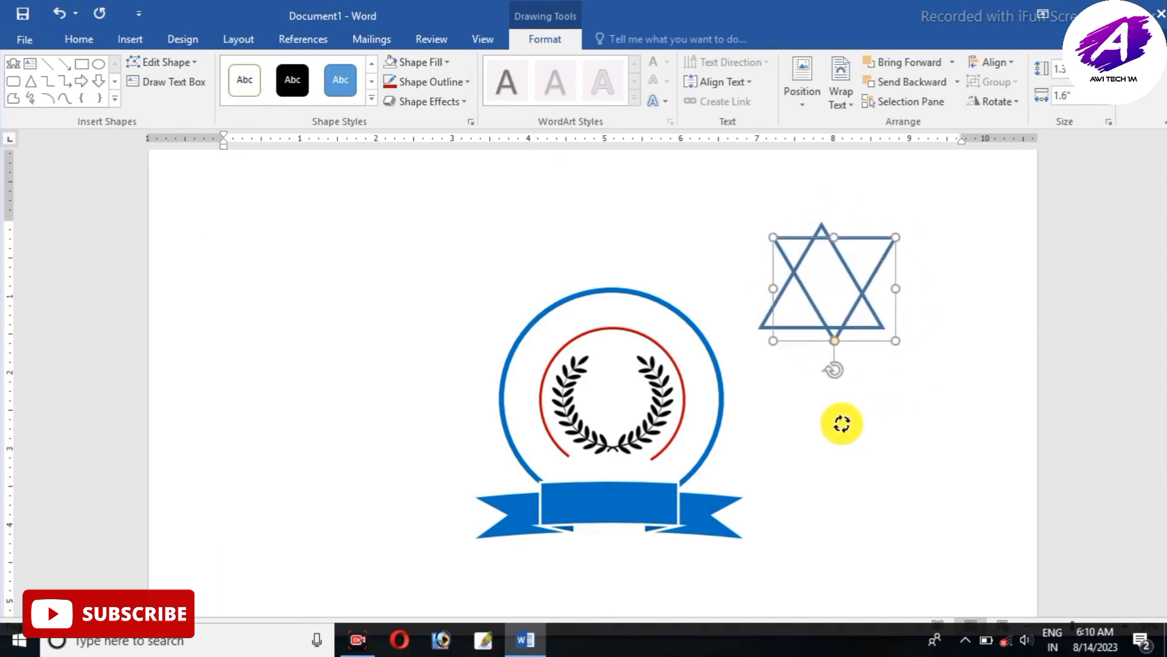
mouse_move(835, 332)
left_mouse_down()
mouse_move(804, 345)
mouse_move(828, 350)
left_mouse_up()
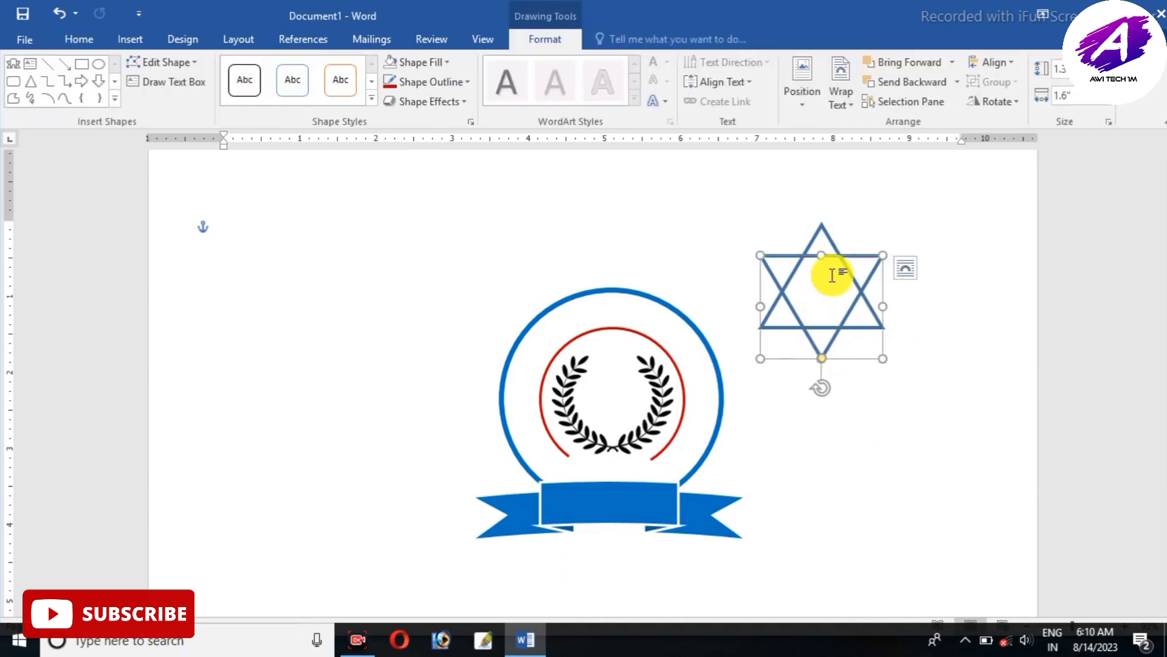
Group the two overlapping triangles into a single star object
left_click(822, 228, "shift")
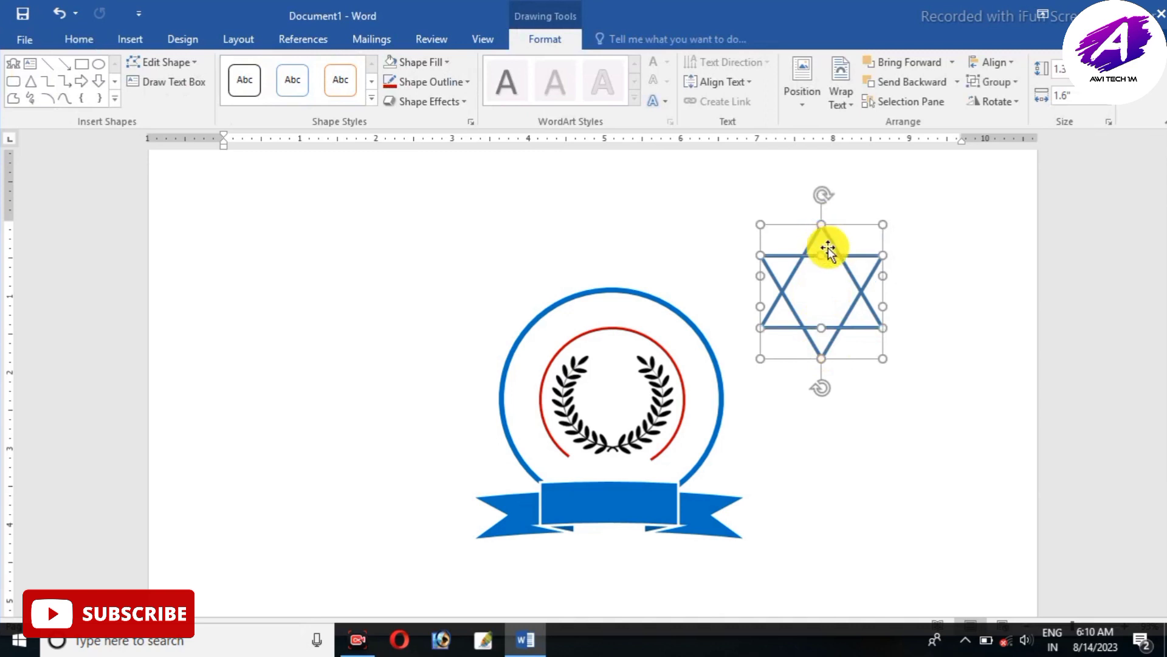
right_click(828, 247)
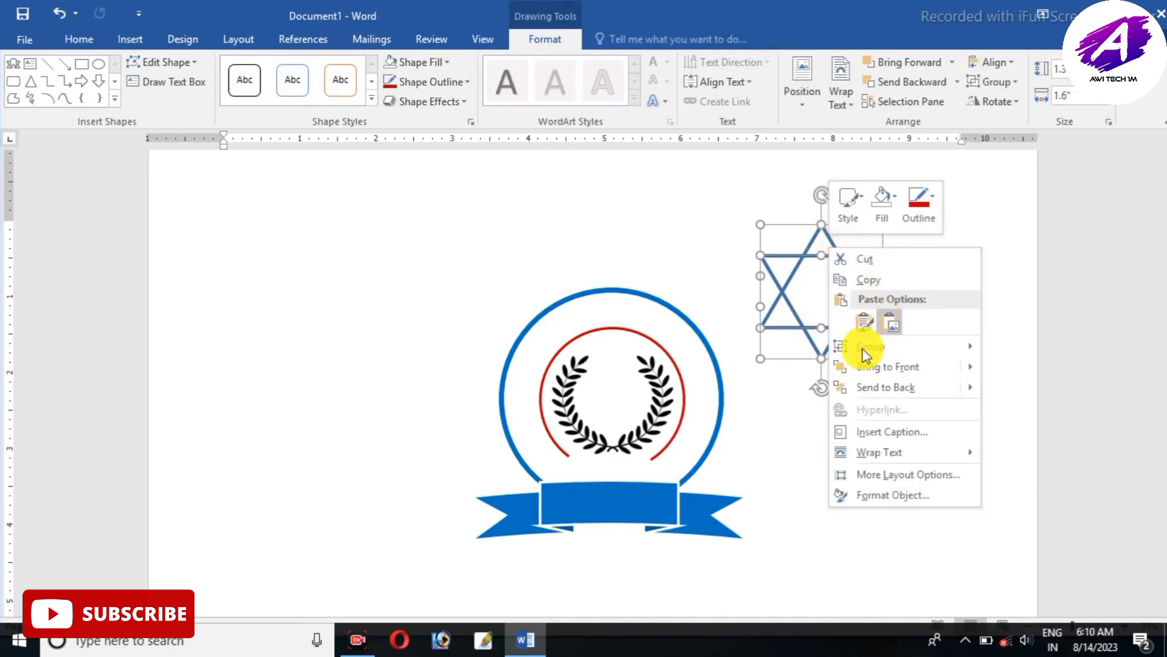
mouse_move(909, 347)
left_click(1012, 350)
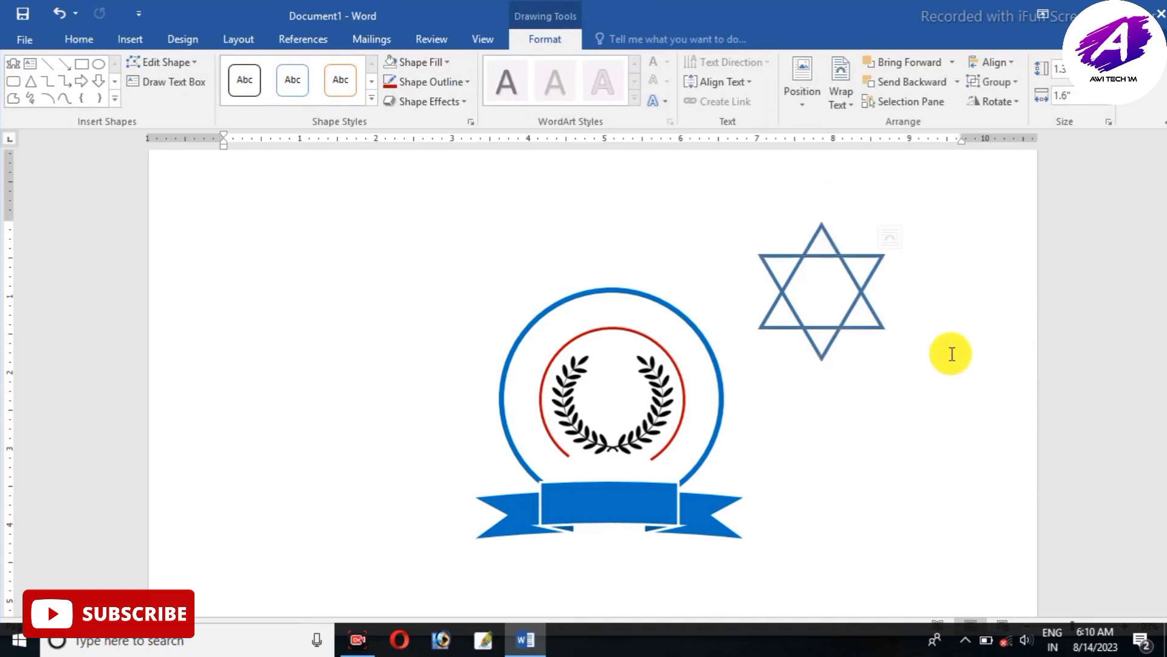
Shrink the grouped star to about 0.75" wide and centre it inside the laurel wreath
left_click_drag(834, 325, 643, 414)
left_click_drag(699, 450, 642, 381)
left_click_drag(624, 326, 630, 382)
left_click_drag(654, 439, 623, 397)
left_click(758, 438)
left_click(780, 403)
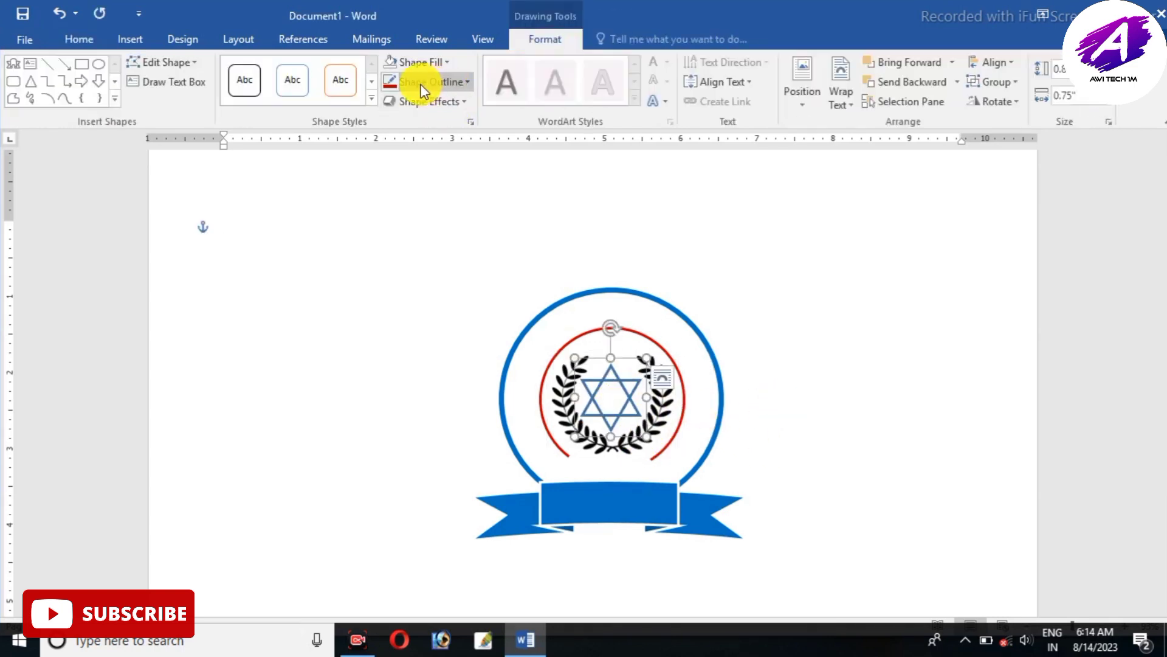
Colour the star's outline standard green and set its weight to 1½ pt
left_click(437, 82)
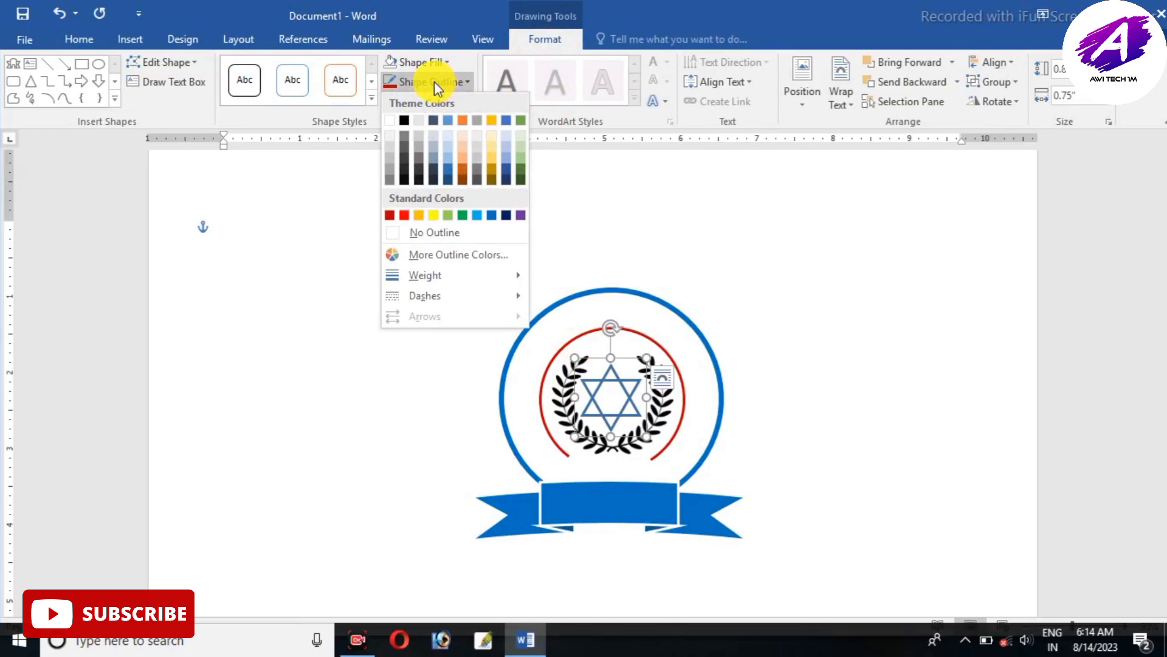
left_click(462, 216)
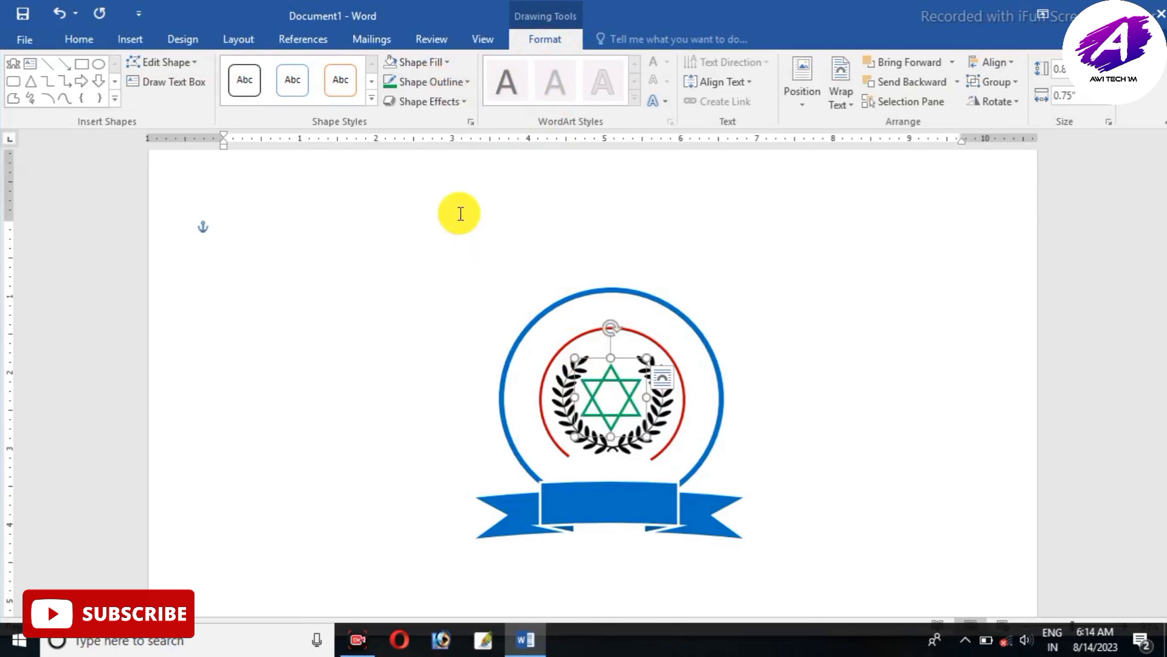
left_click(433, 82)
mouse_move(431, 271)
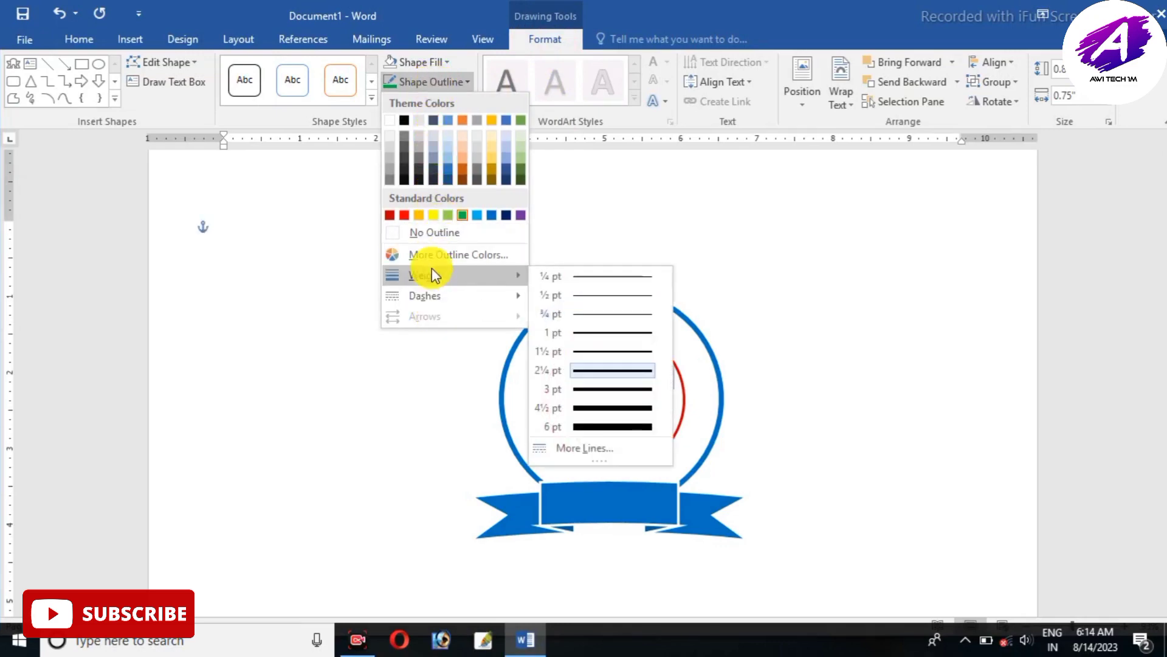
left_click(566, 352)
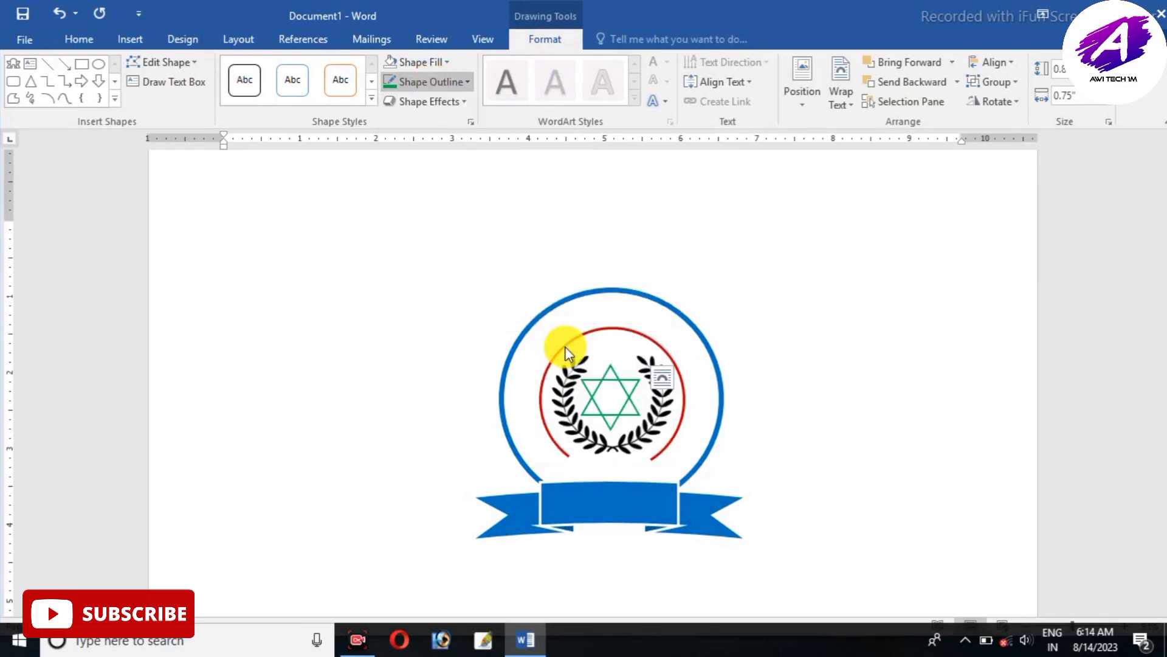
left_click(801, 366)
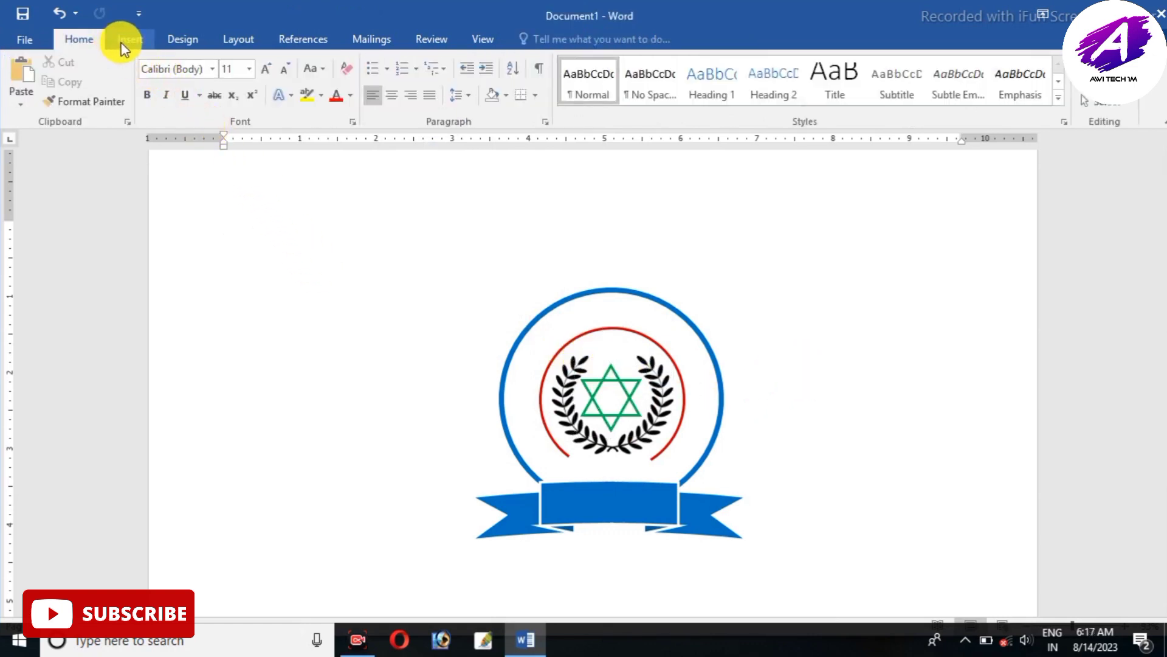
Insert the Wingdings open book symbol (character code 38) at the start of the document
left_click(125, 44)
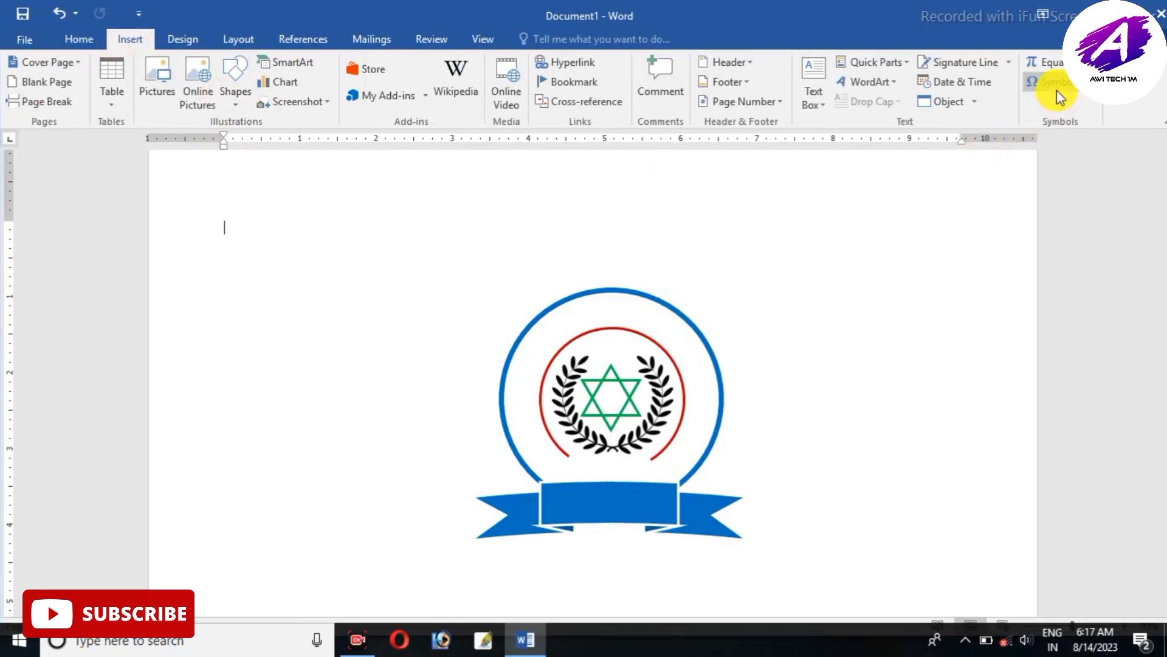
left_click(1083, 93)
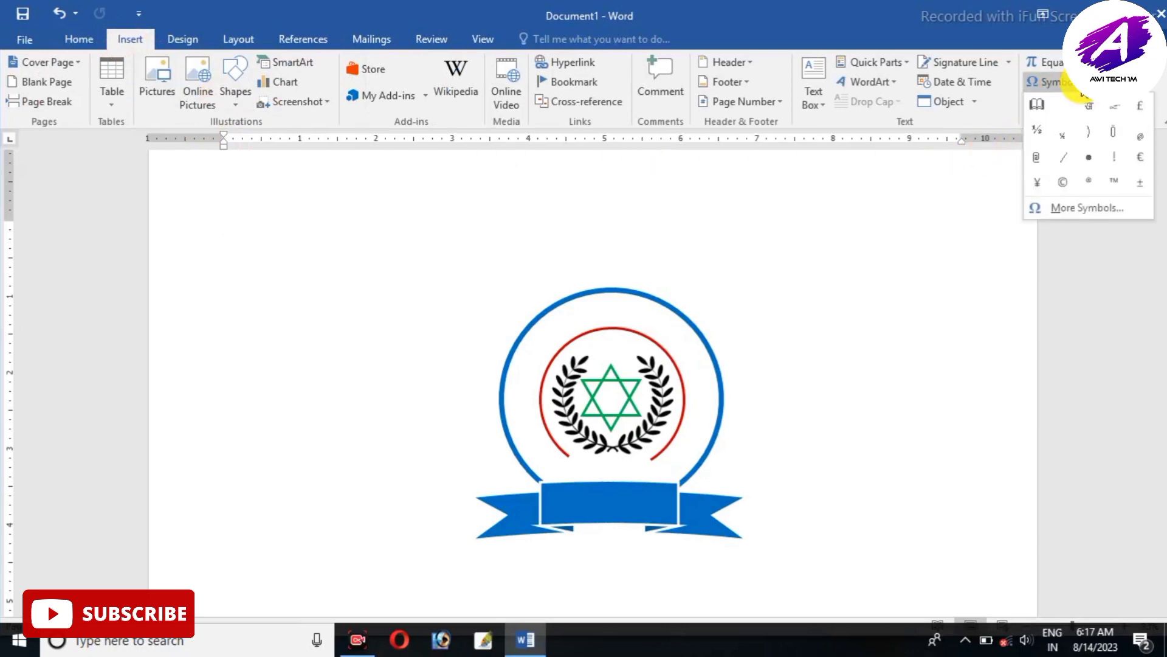
left_click(1069, 205)
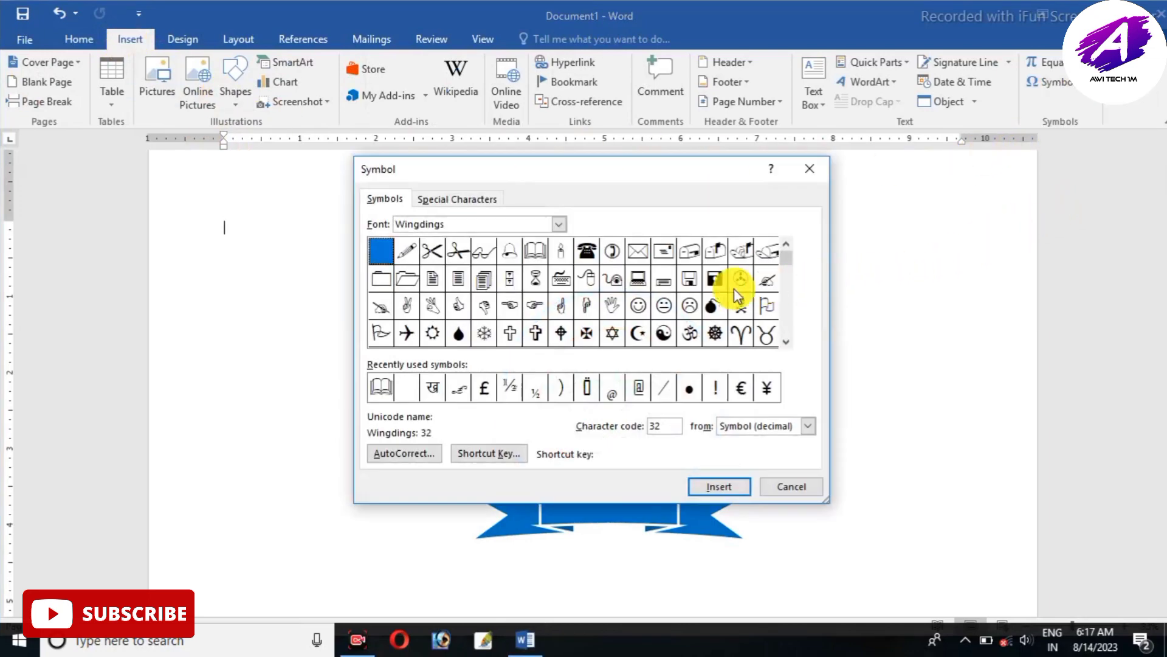
left_click(534, 252)
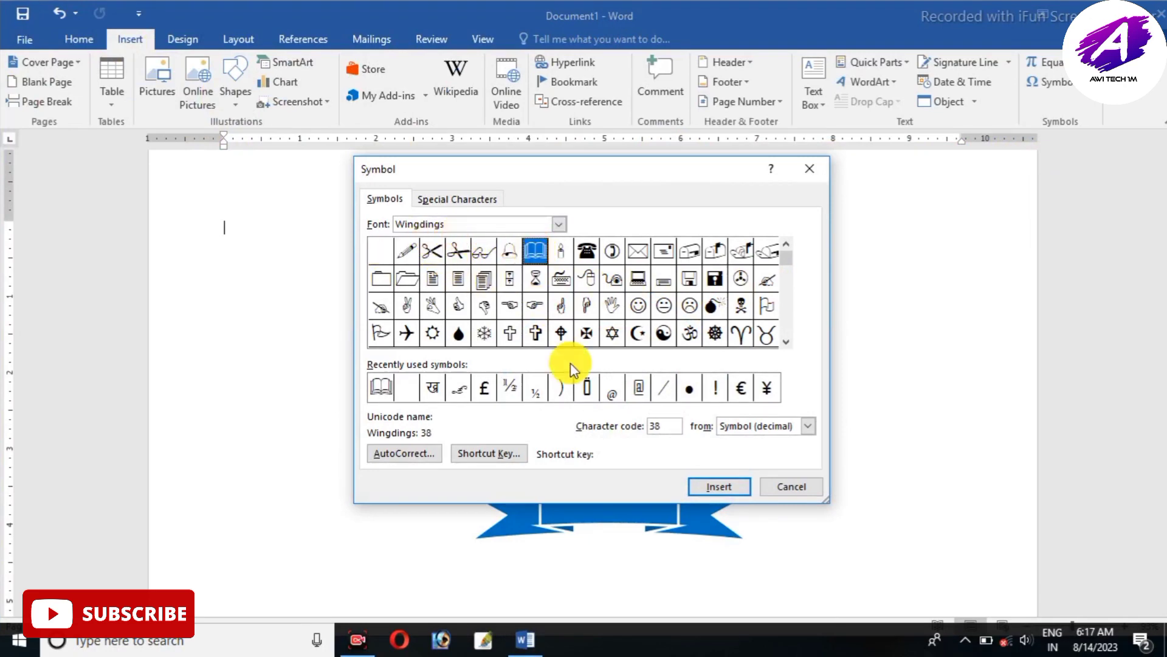
left_click(726, 488)
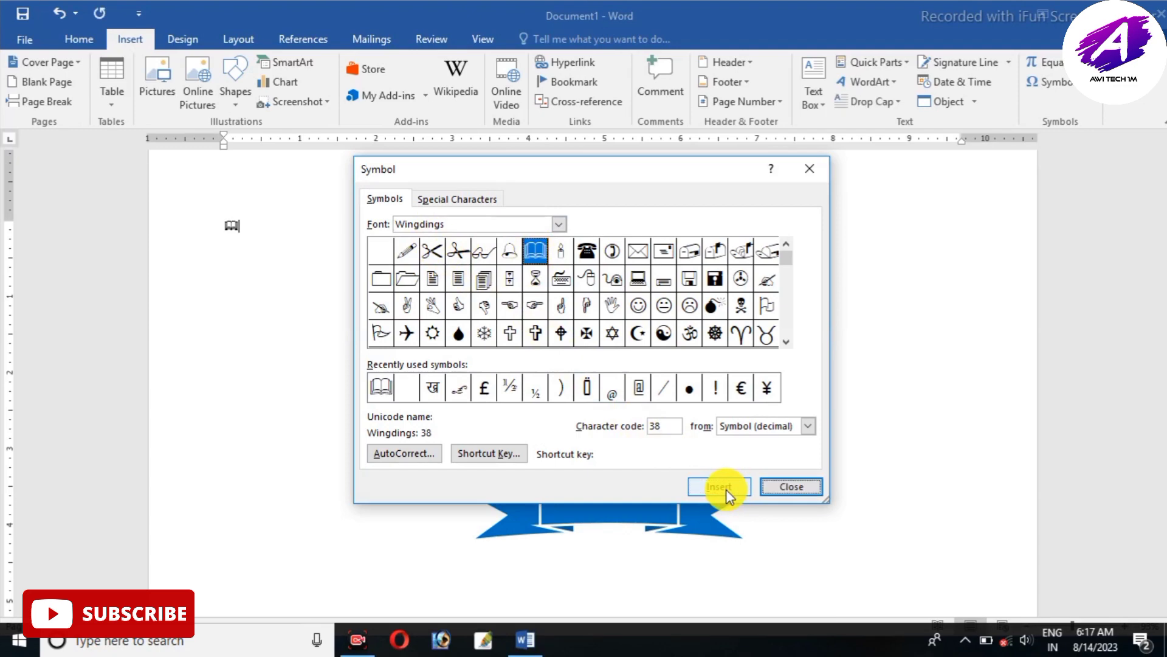
left_click(794, 494)
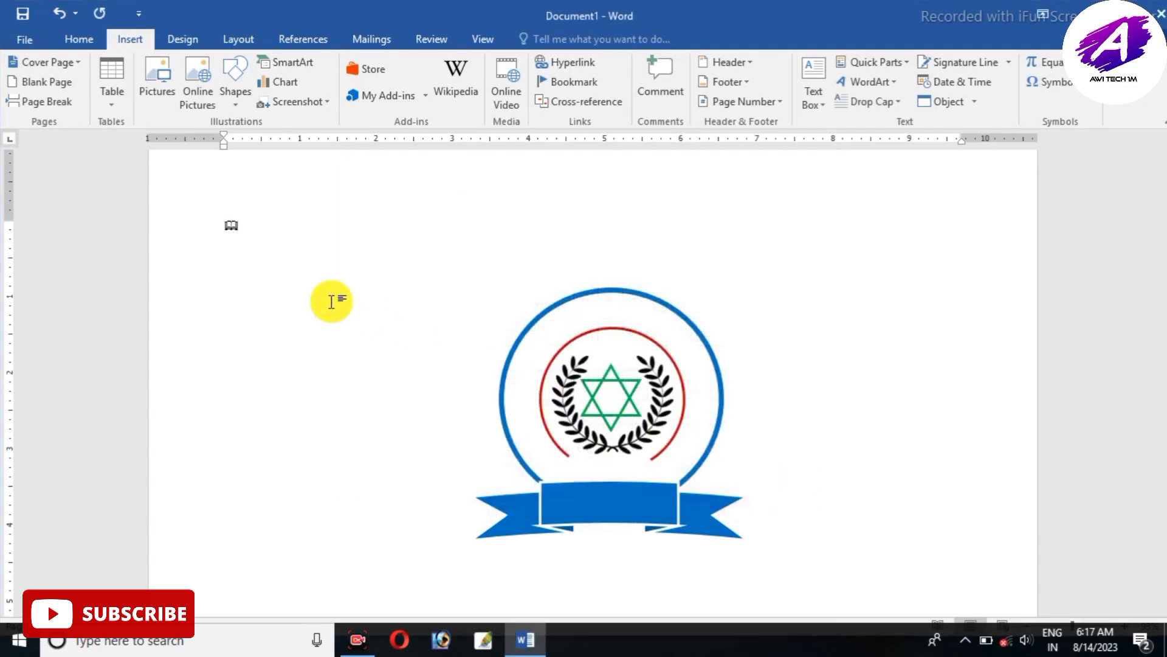
Convert the book symbol to WordArt in the plain black style and fill it with standard blue
key("ctrl+a")
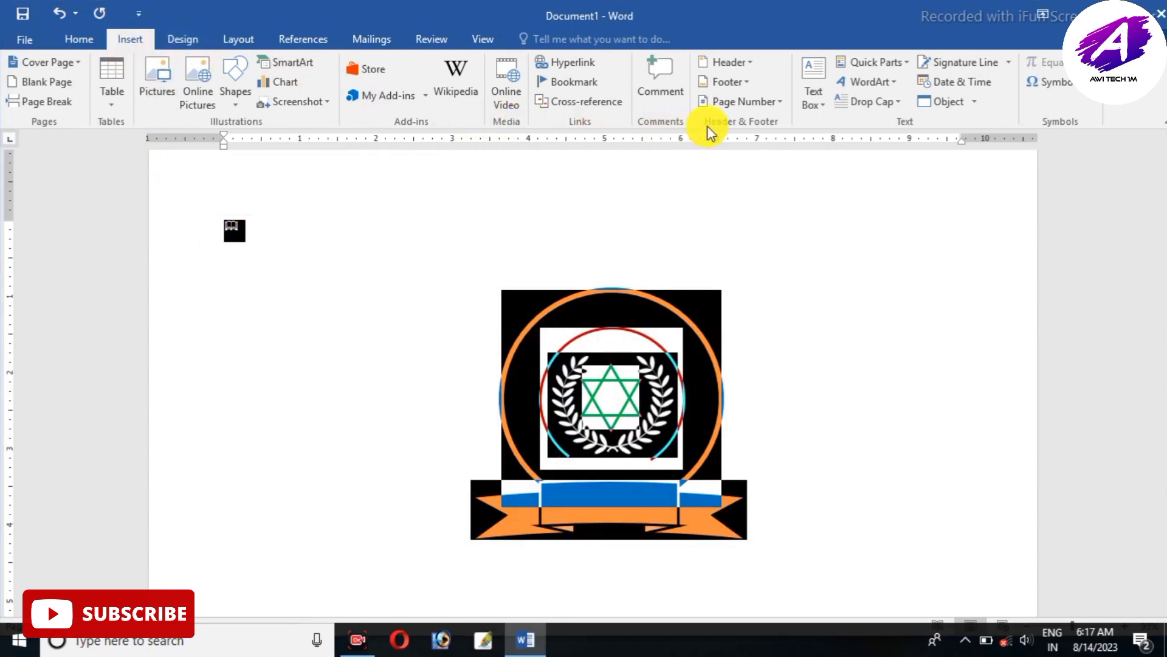
left_click(865, 91)
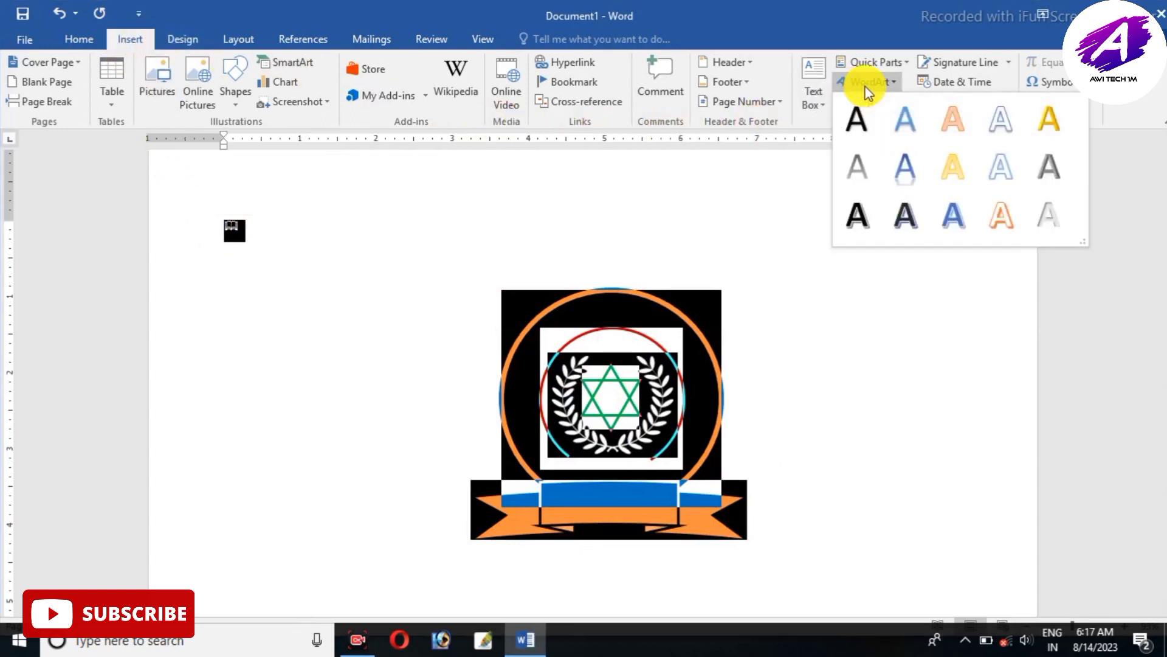
left_click(855, 118)
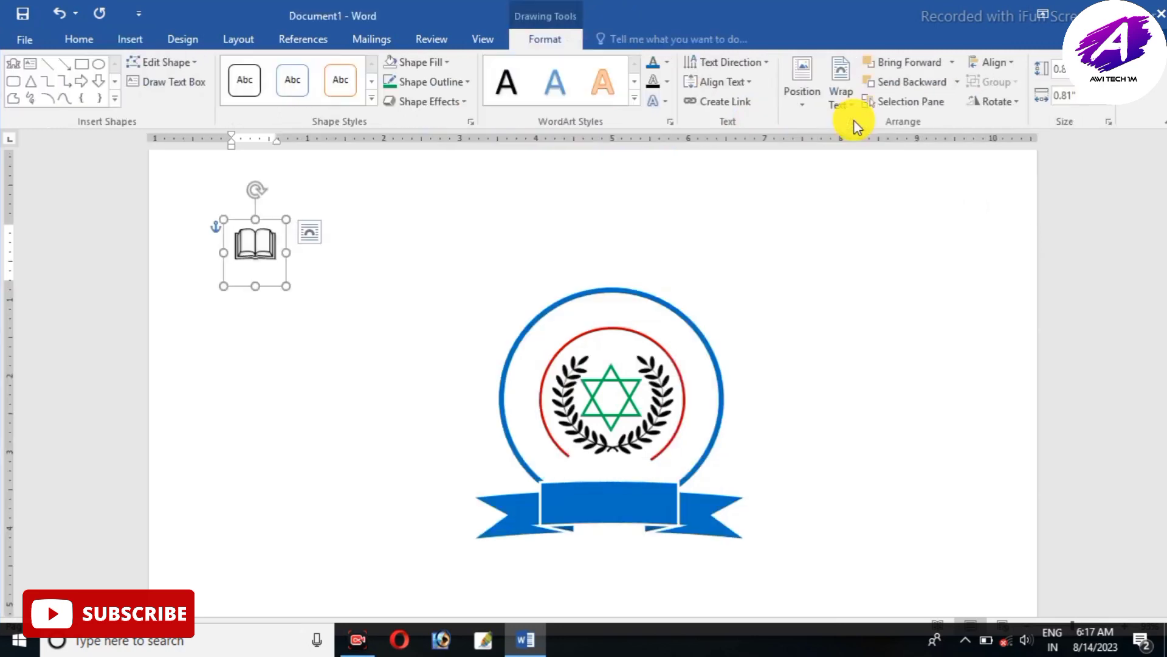
left_click(665, 64)
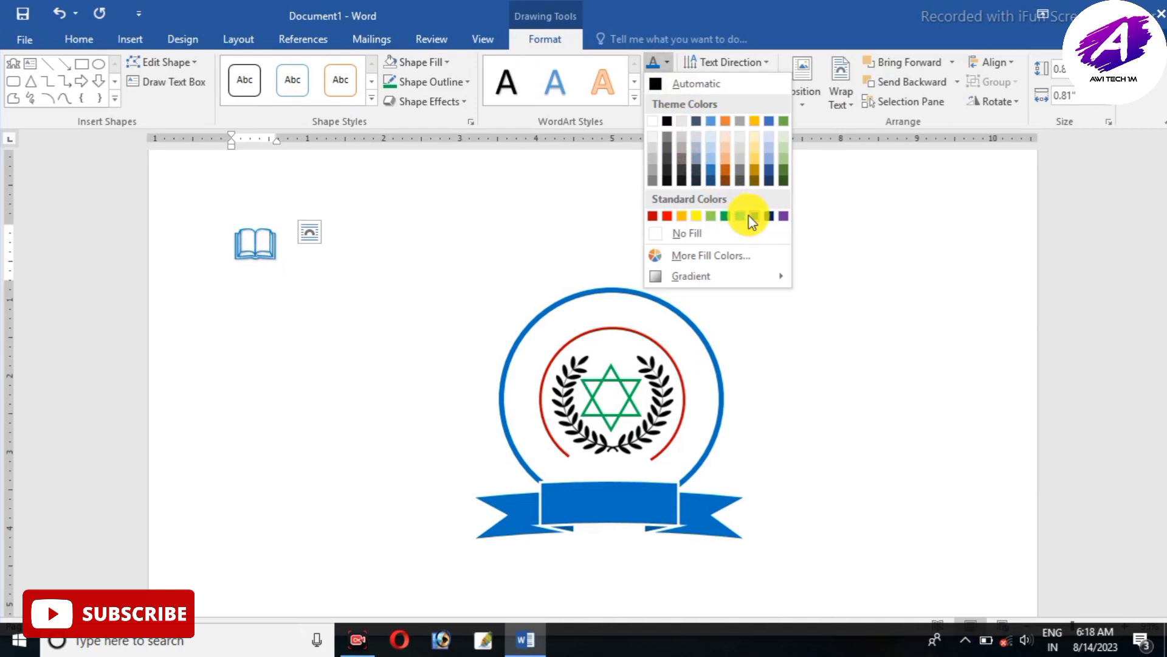
left_click(752, 215)
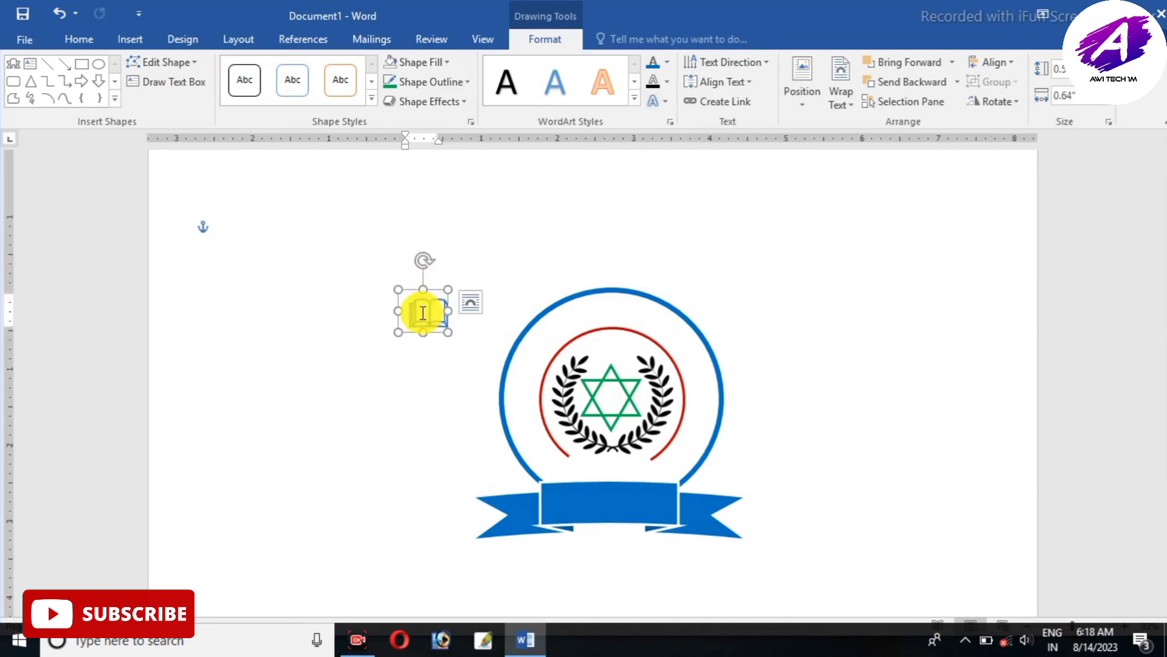
Reduce the book symbol to 22 pt and centre it inside the six-pointed star
left_click_drag(408, 314, 445, 316)
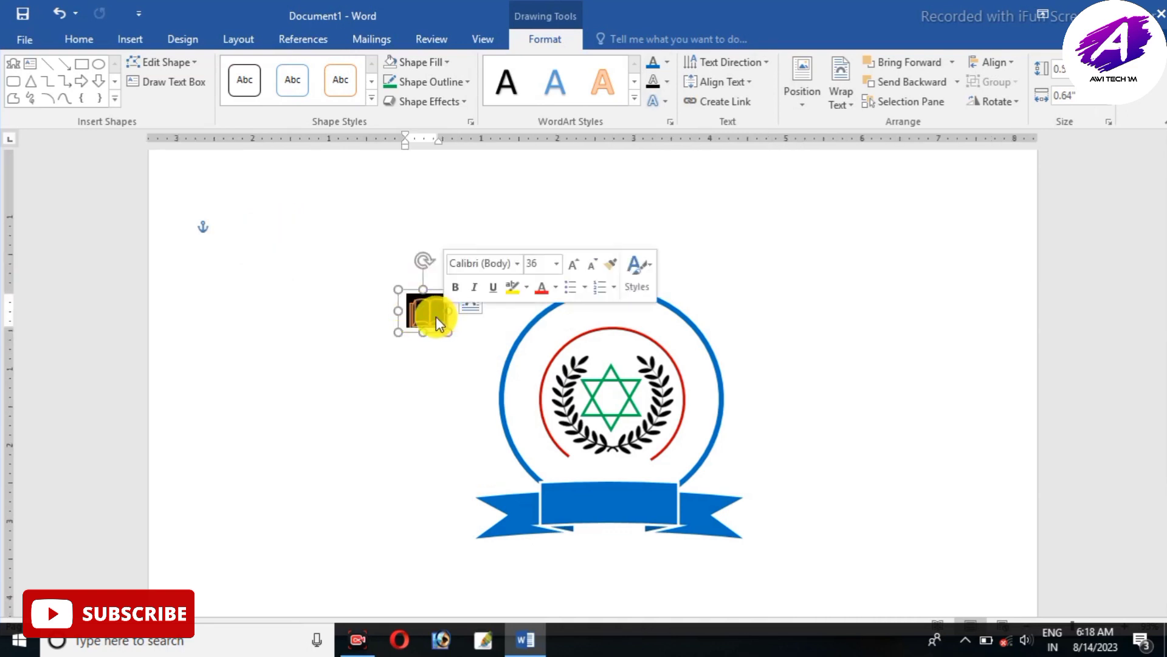
left_click(78, 39)
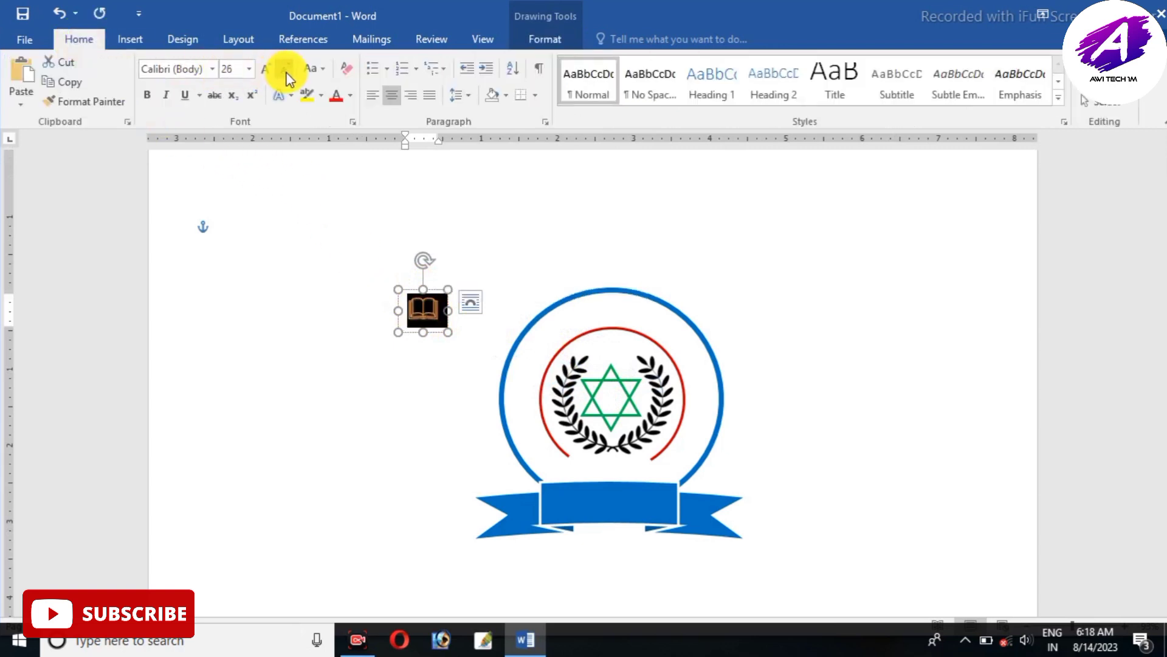
left_click_drag(429, 290, 498, 363)
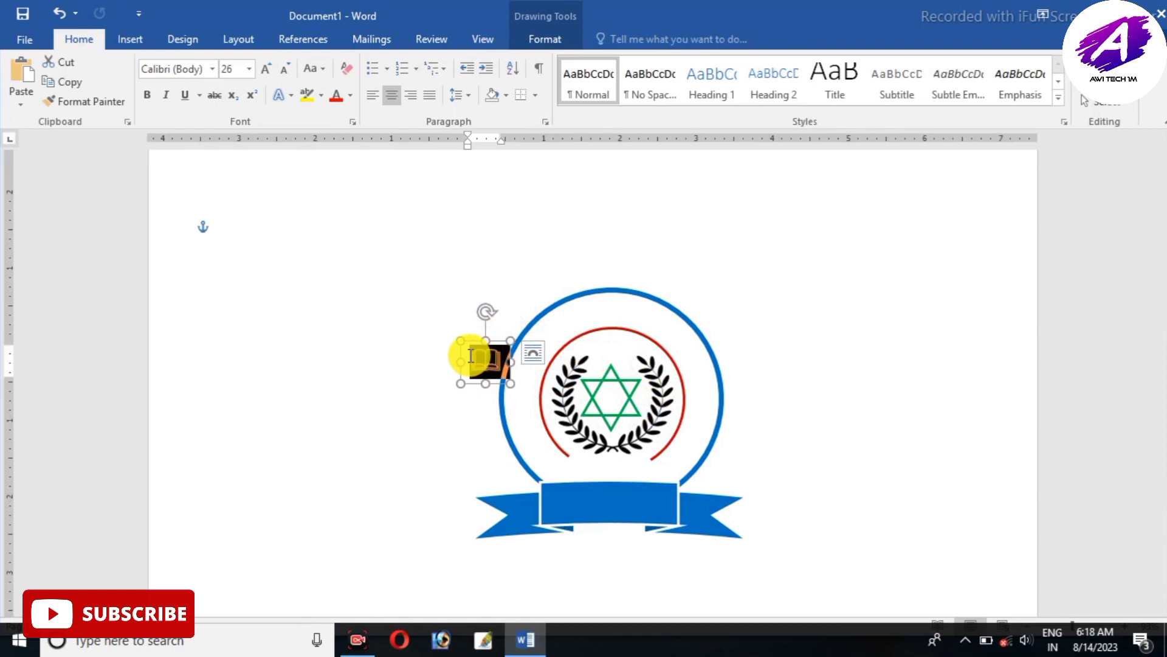
left_click(280, 62)
left_click(279, 60)
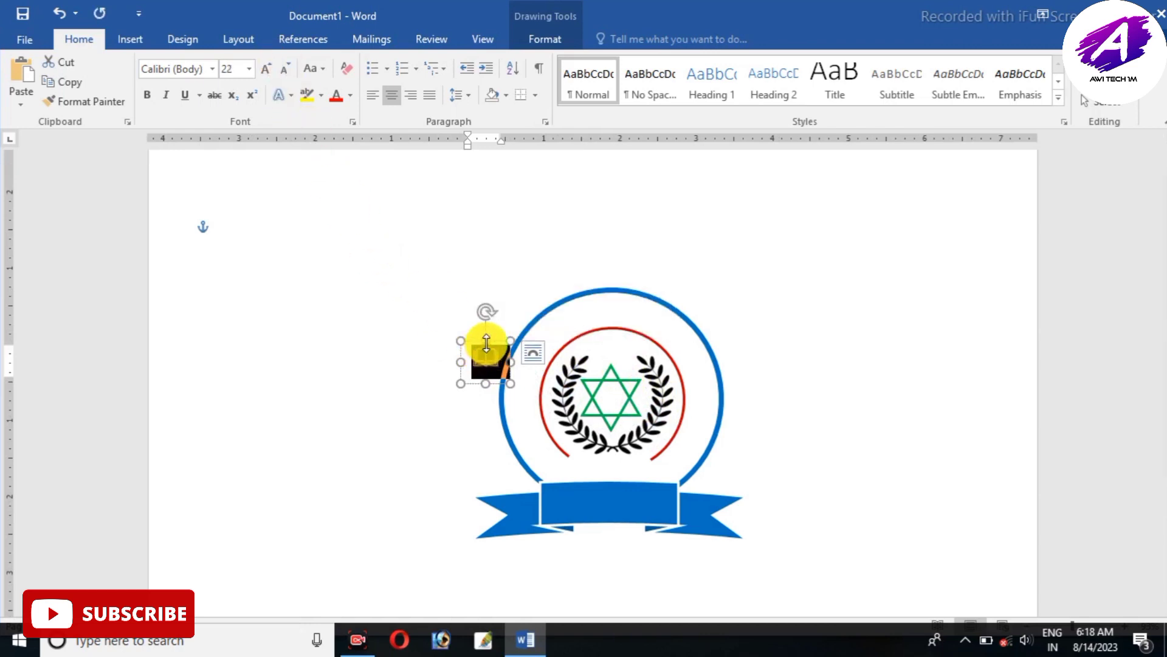
left_click_drag(494, 345, 618, 387)
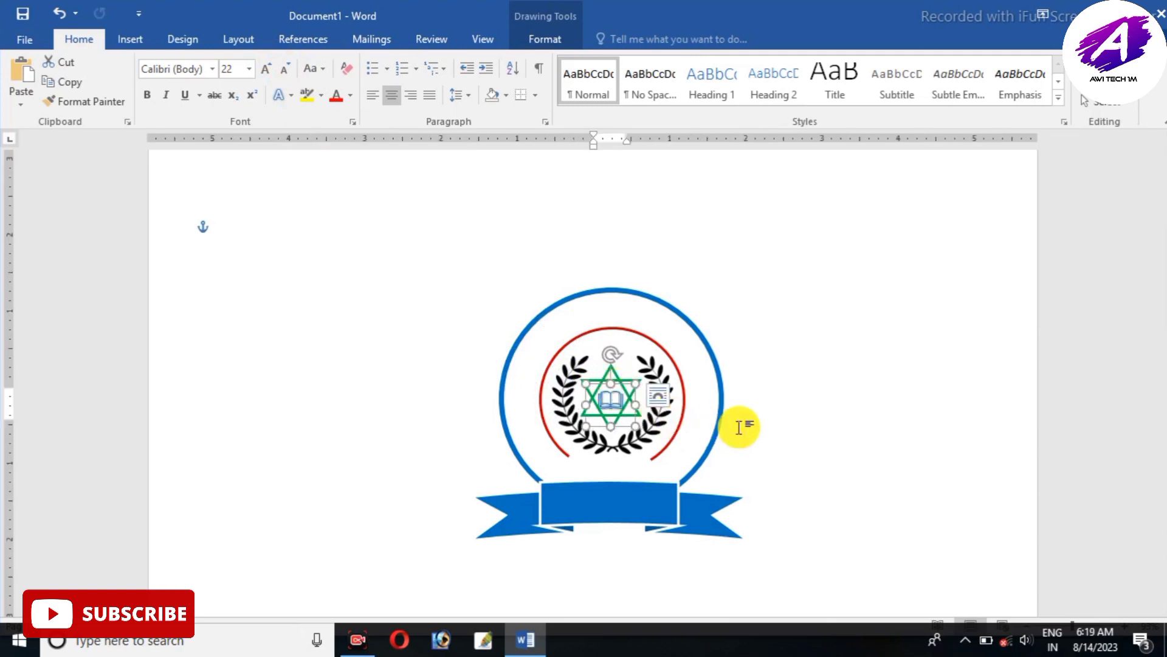
left_click(787, 421)
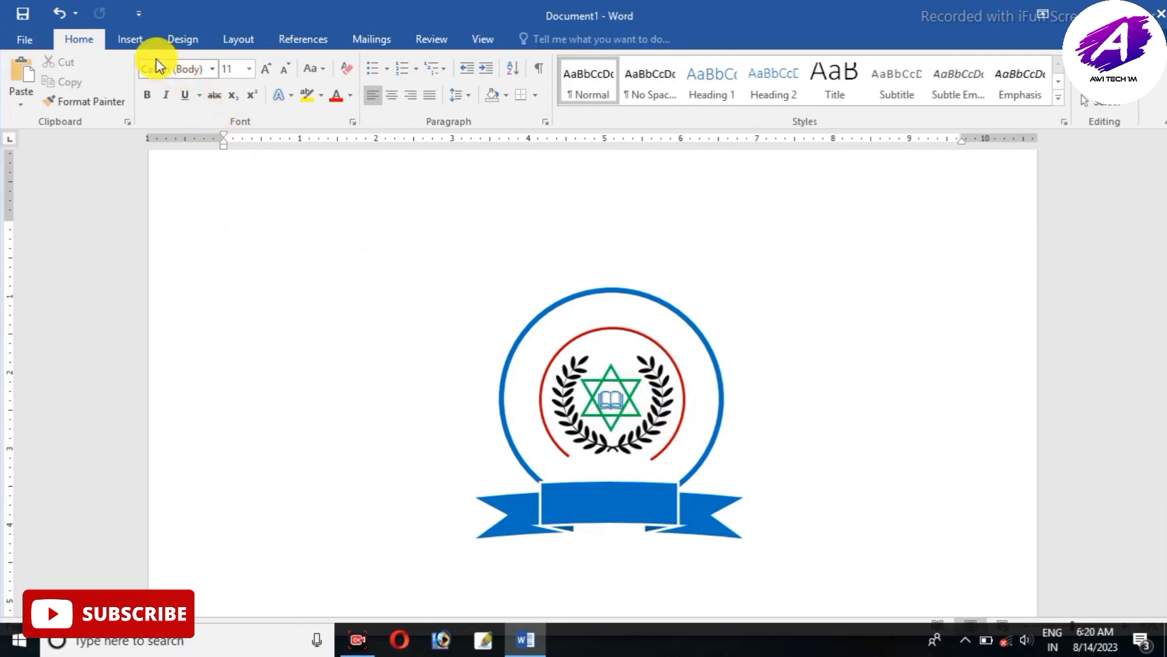
Insert plain black WordArt reading "Estd. :2023"
left_click(130, 39)
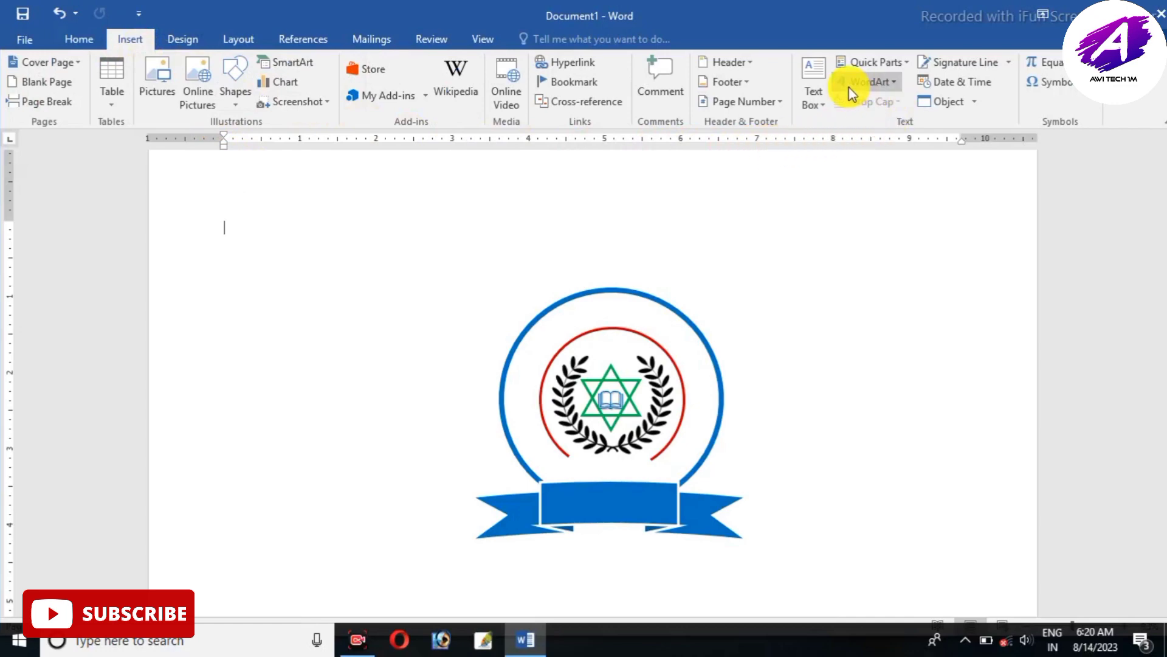
left_click(872, 84)
left_click(857, 113)
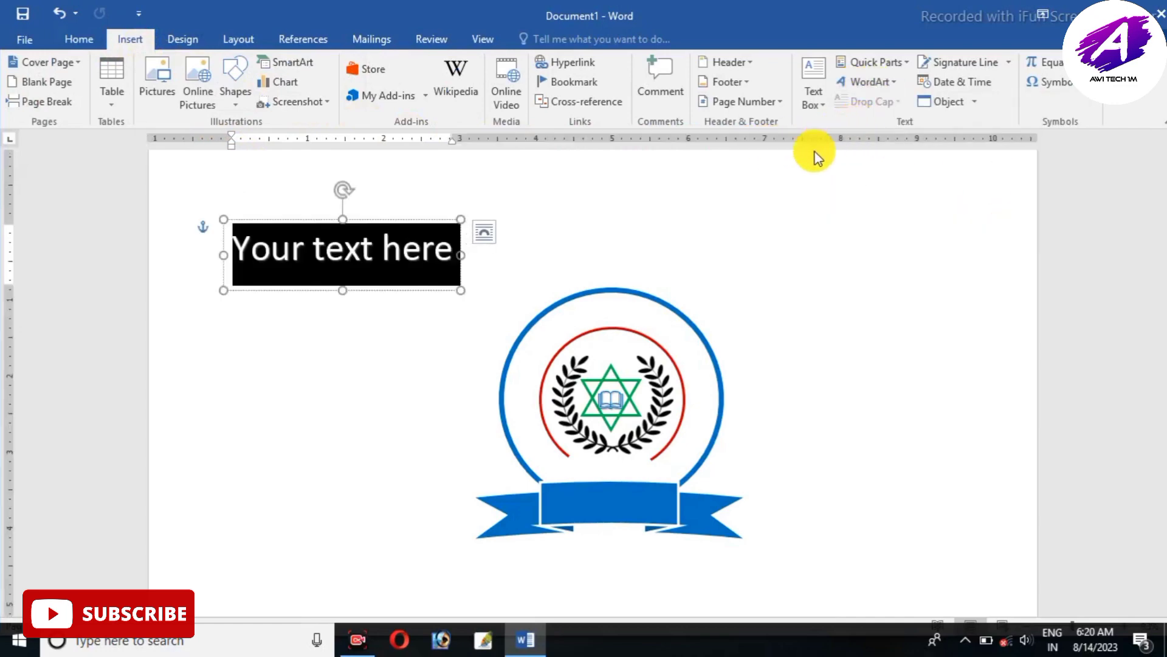
key("Delete")
type("Estd")
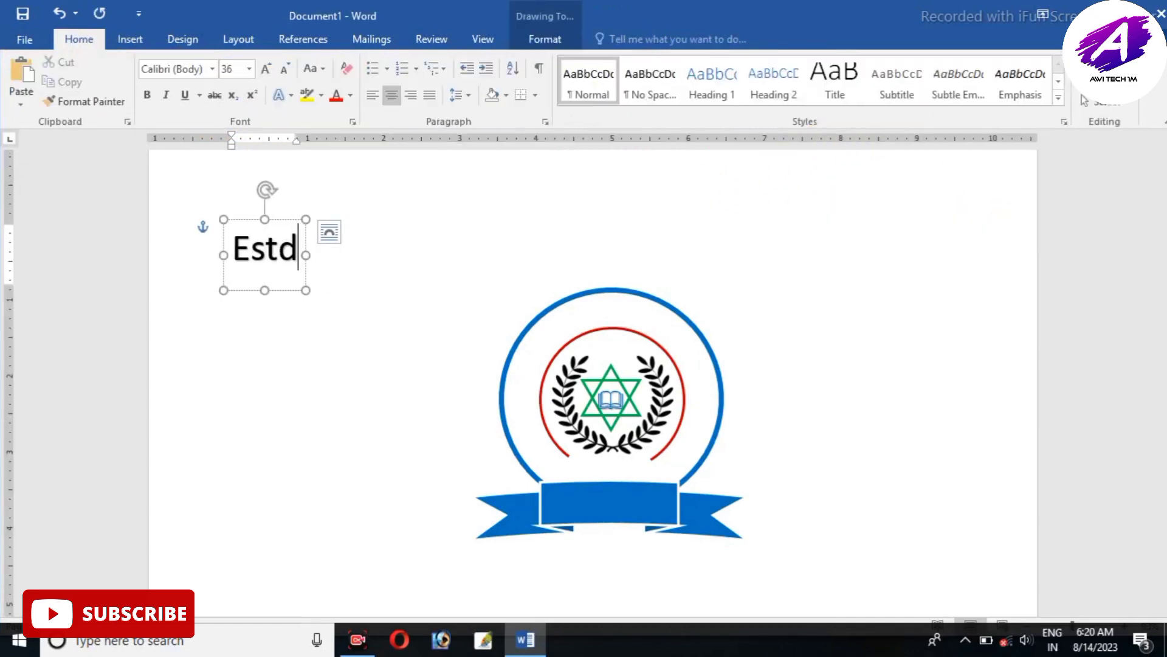
type(".")
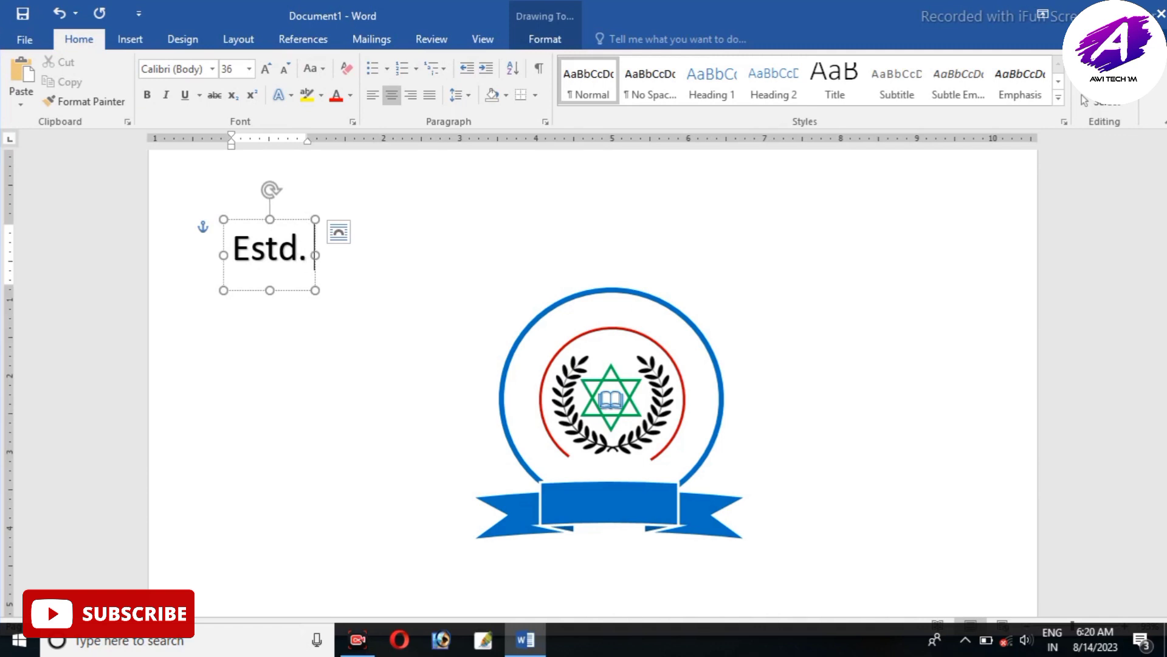
type(" :2023")
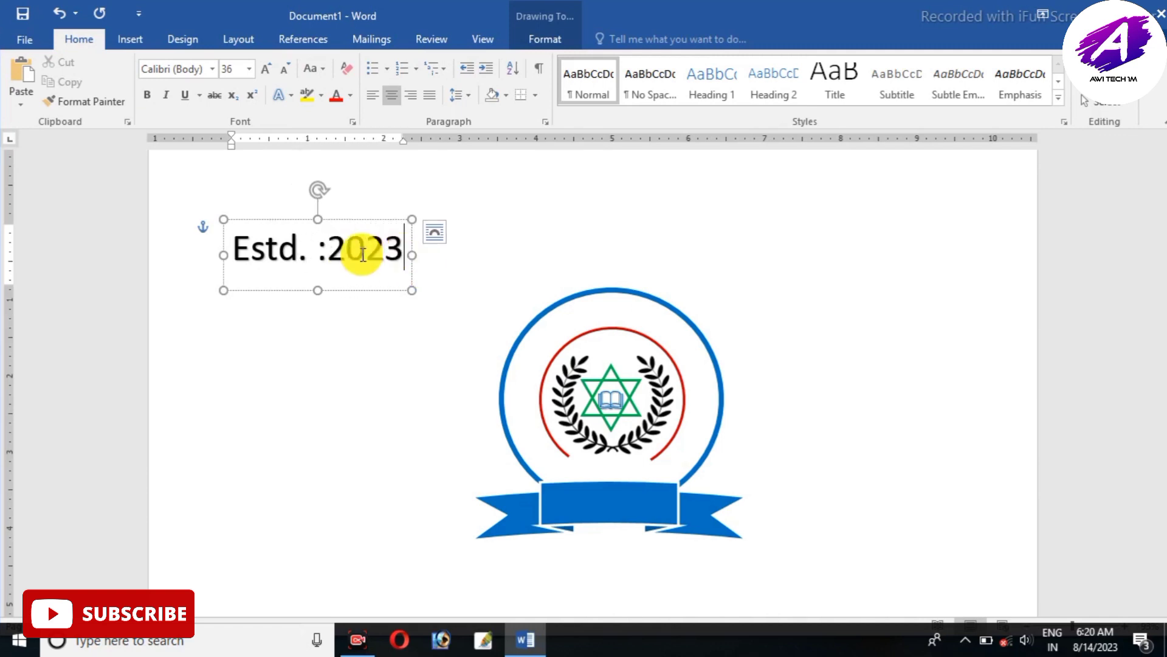
left_click_drag(363, 254, 252, 253)
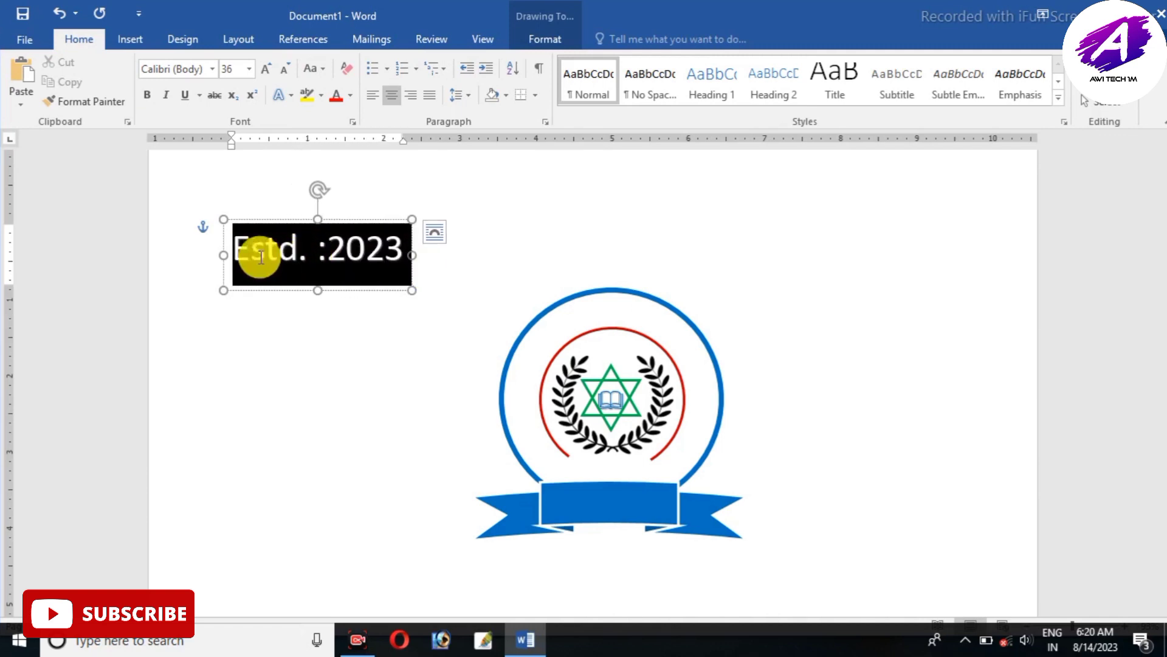
left_click(212, 68)
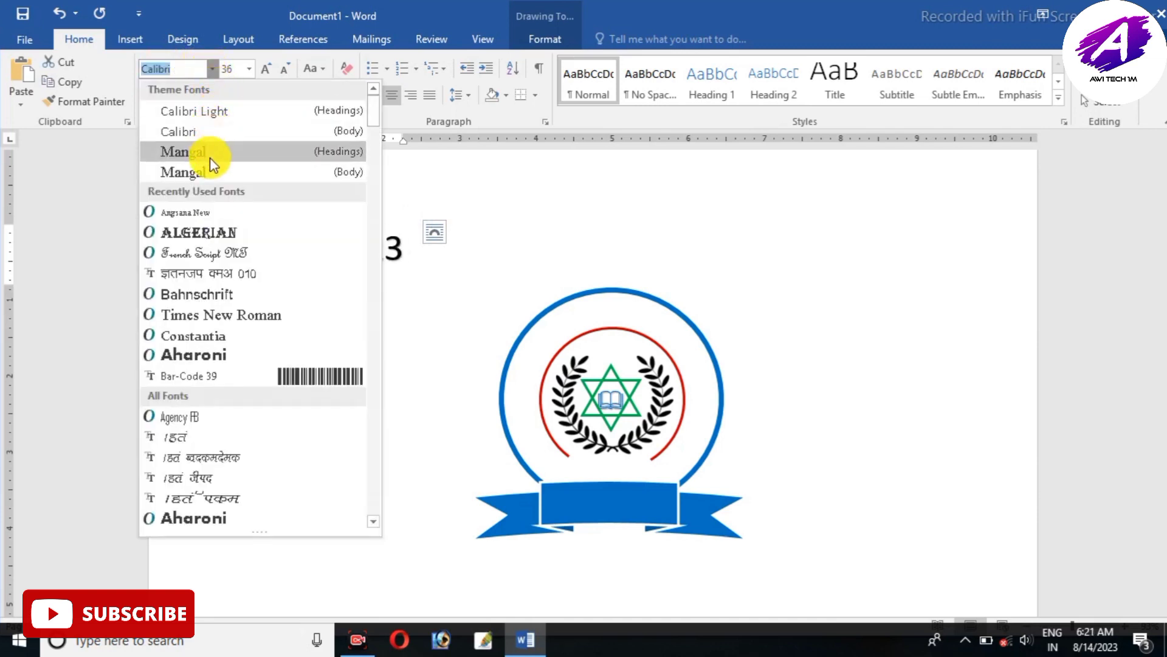
key("Escape")
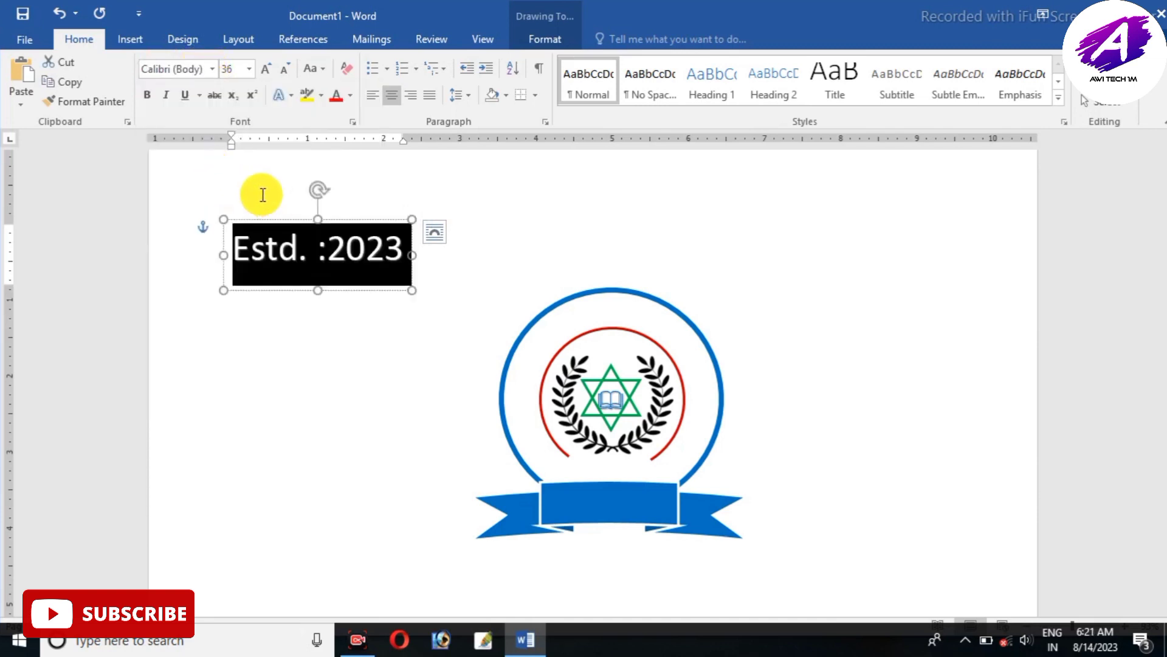
Move the "Estd. :2023" WordArt closer to the emblem and set its font to Times New Roman
left_click_drag(305, 217, 407, 265)
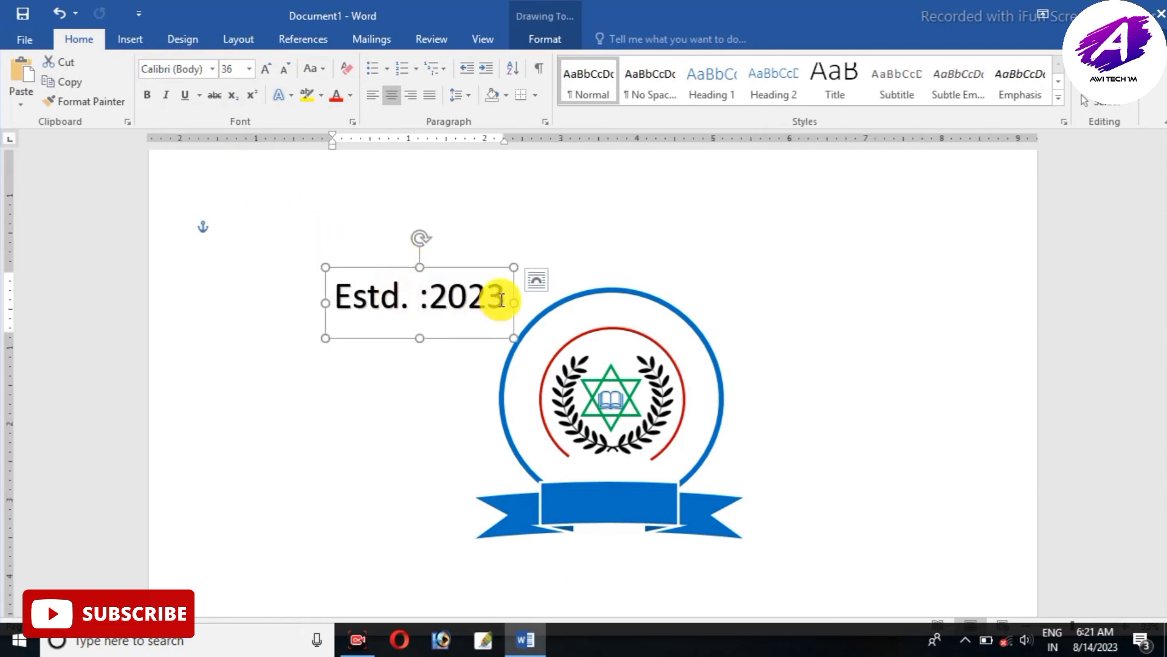
left_click_drag(501, 299, 335, 295)
left_click(209, 69)
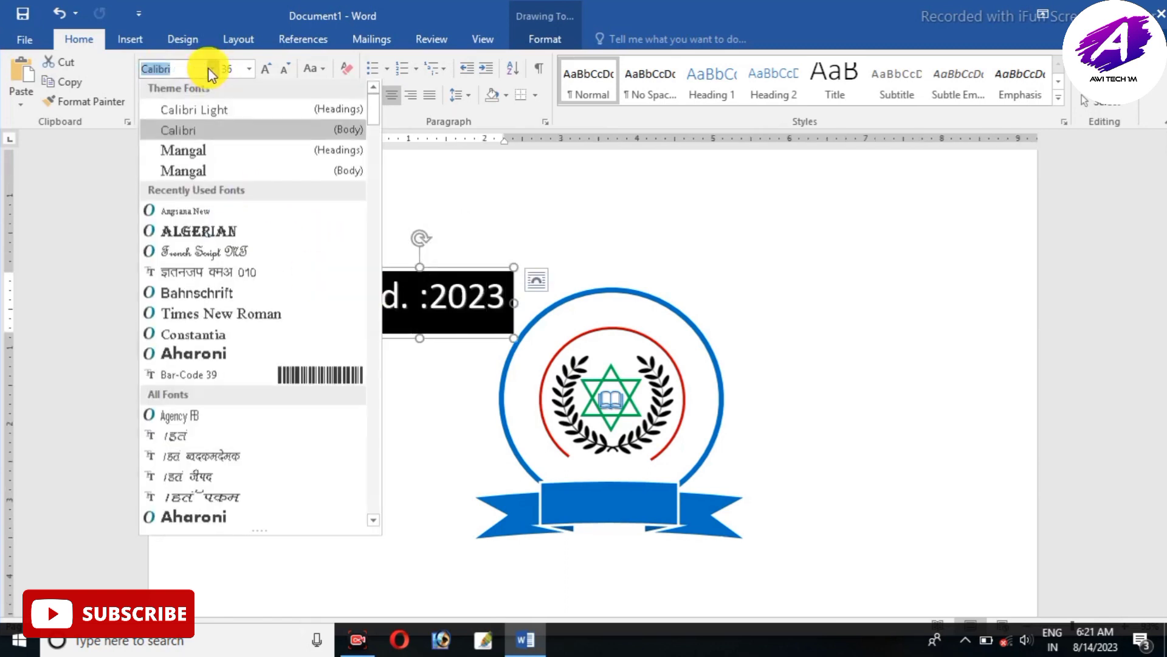
left_click(213, 315)
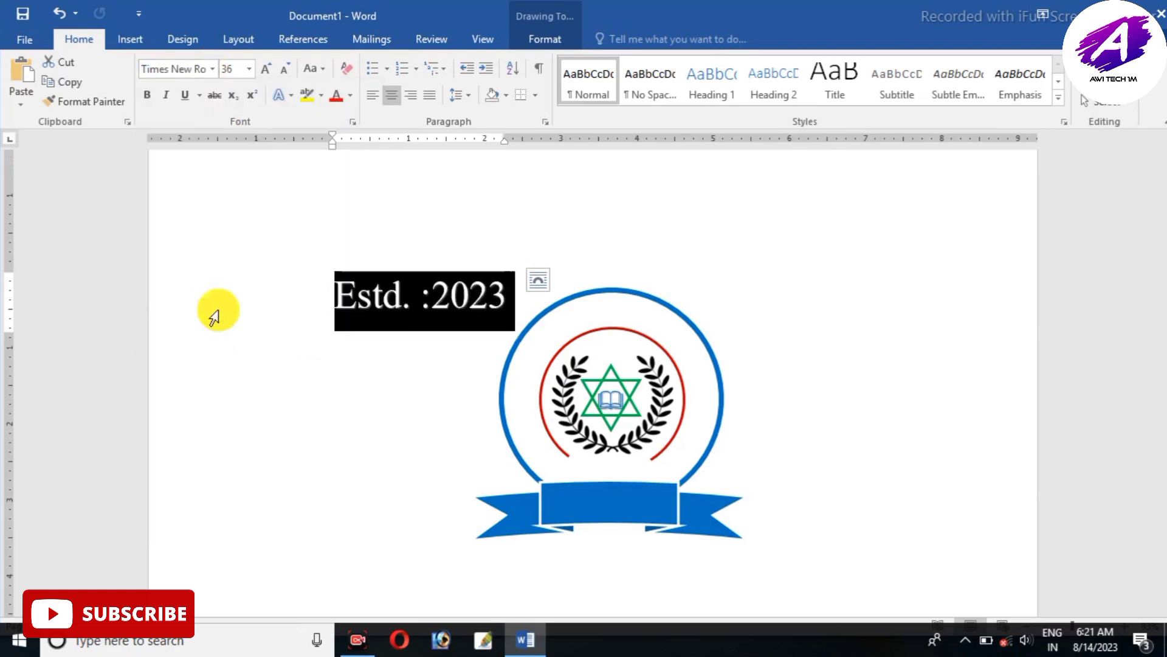
Reduce the "Estd. :2023" text to 18 pt
left_click(286, 71)
left_click(286, 71)
left_click(286, 71)
left_click(286, 71)
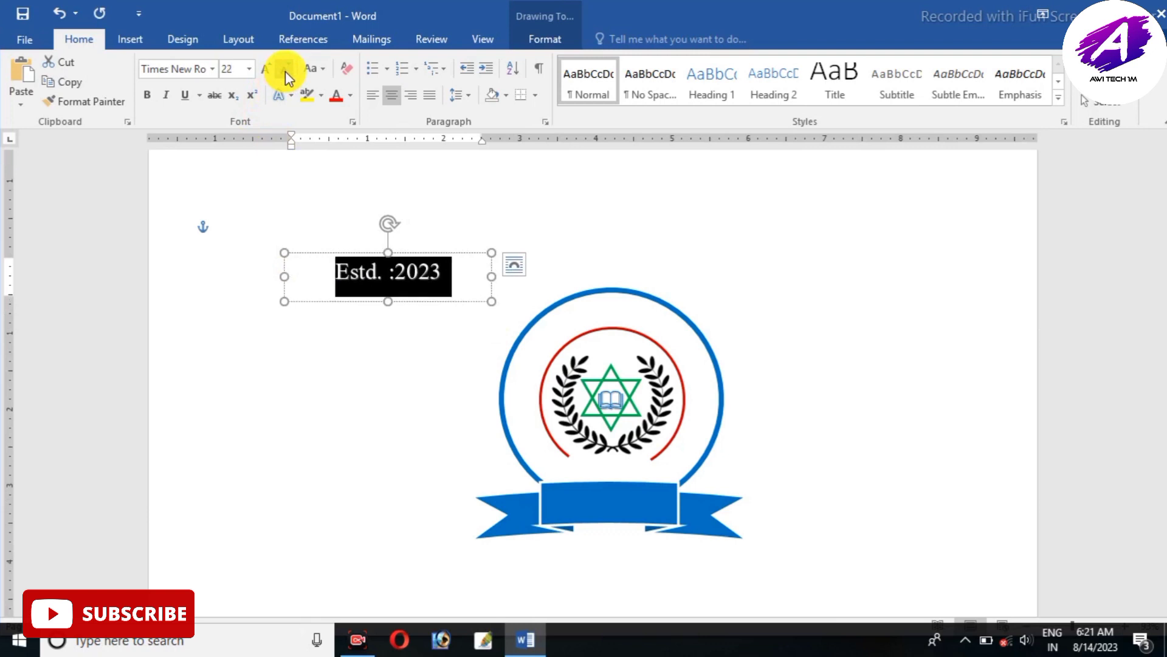
left_click(286, 71)
left_click(286, 71)
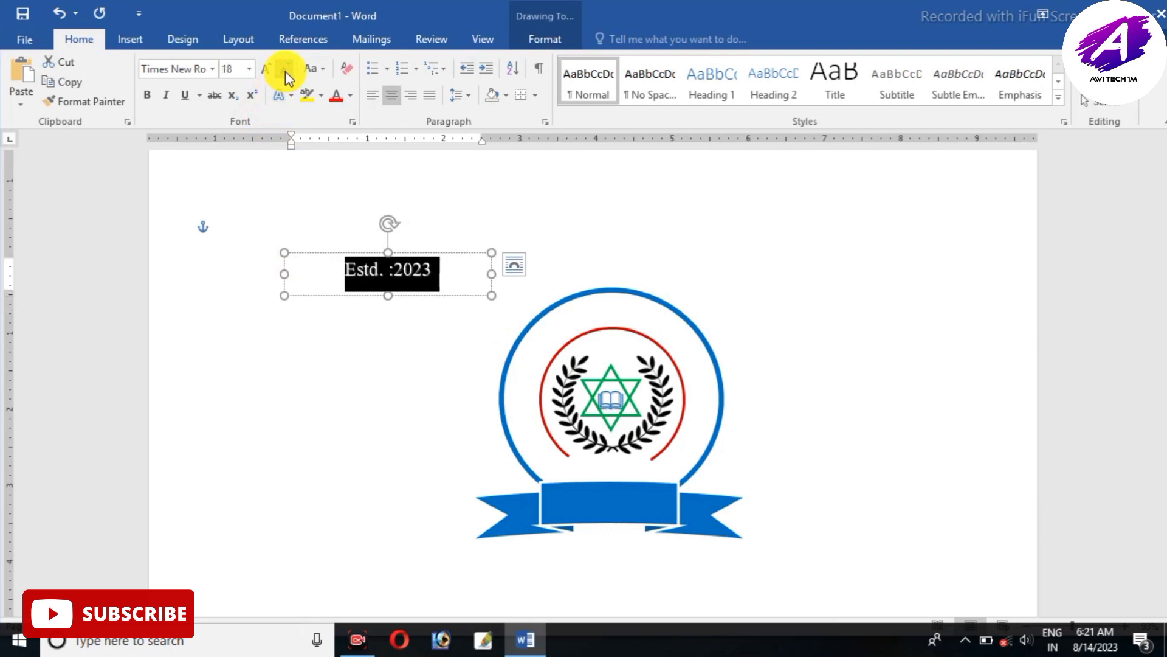
Reduce the "Estd. :2023" text to 16 pt and place it just above the banner below the laurel wreath
left_click(286, 71)
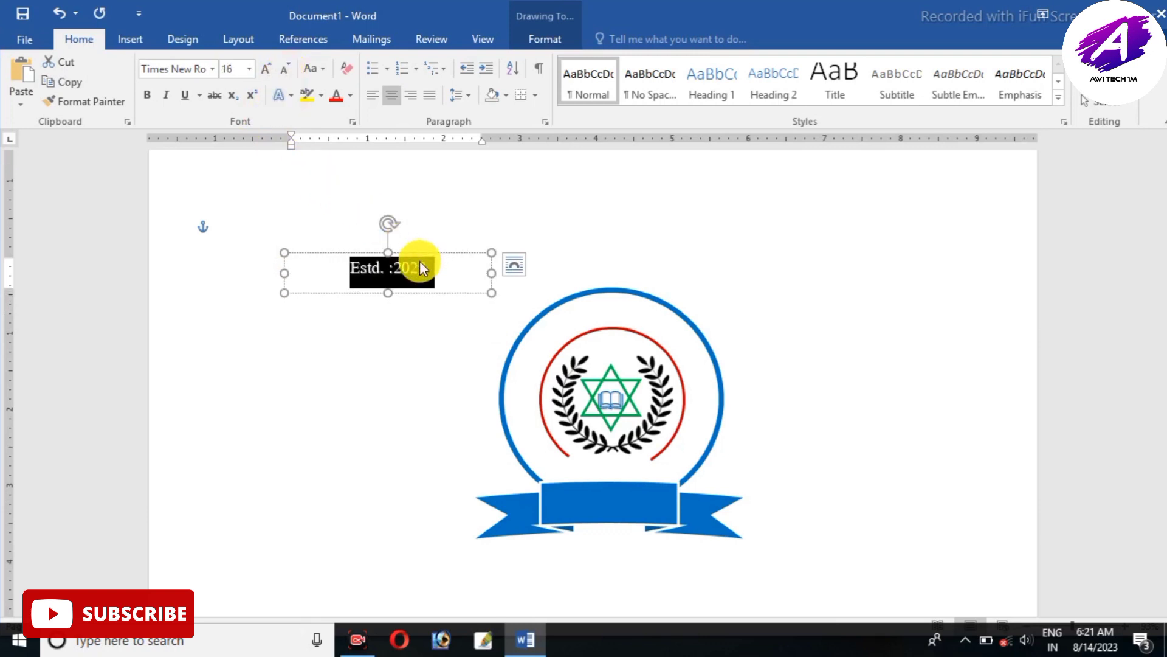
left_click(434, 268)
mouse_move(435, 268)
left_mouse_down()
mouse_move(490, 308)
mouse_move(610, 464)
mouse_move(629, 452)
left_mouse_up()
left_click(765, 437)
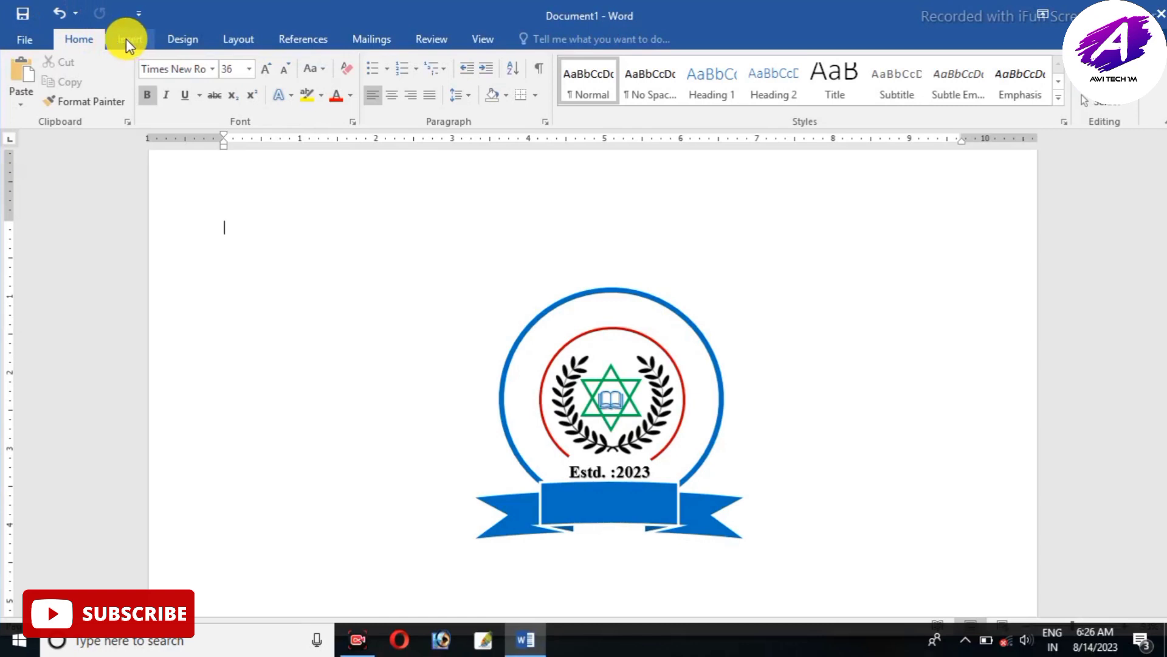
Insert plain black WordArt reading "Type Your School & College Name Here"
left_click(126, 39)
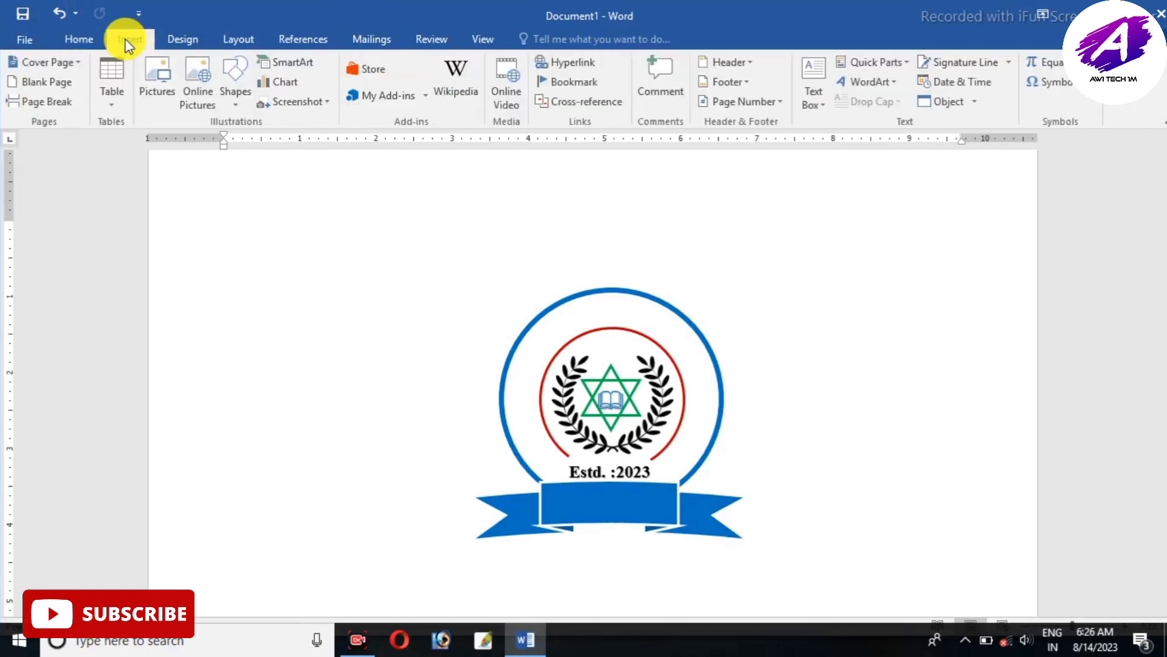
left_click(875, 85)
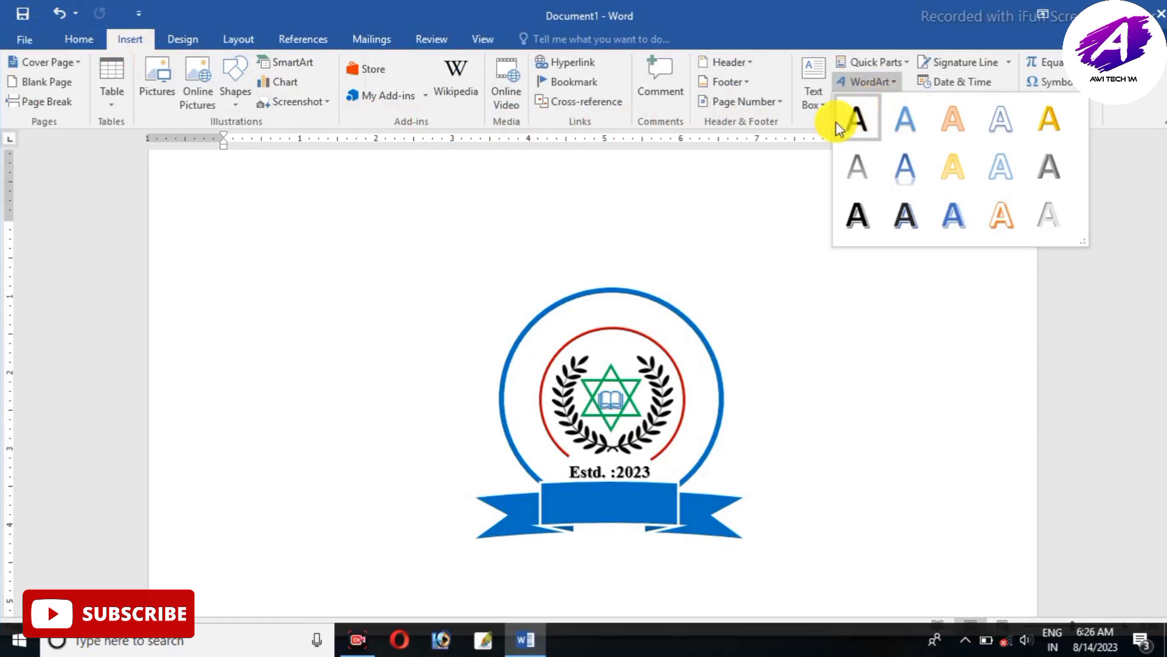
left_click(854, 122)
type("T")
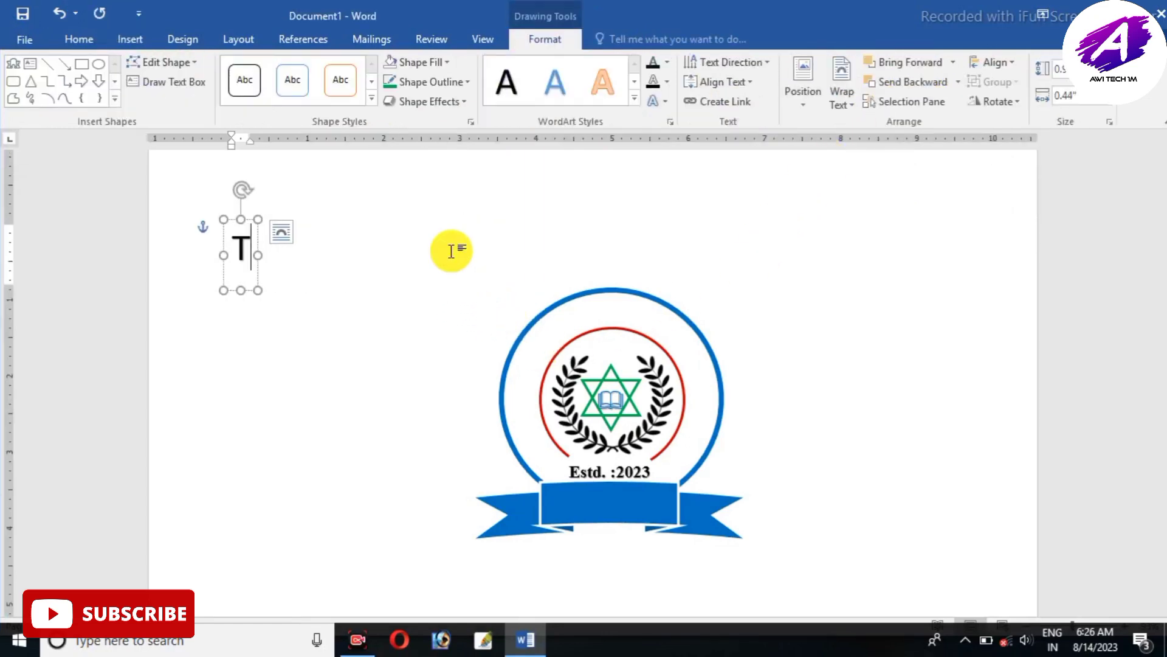
type("ype Your")
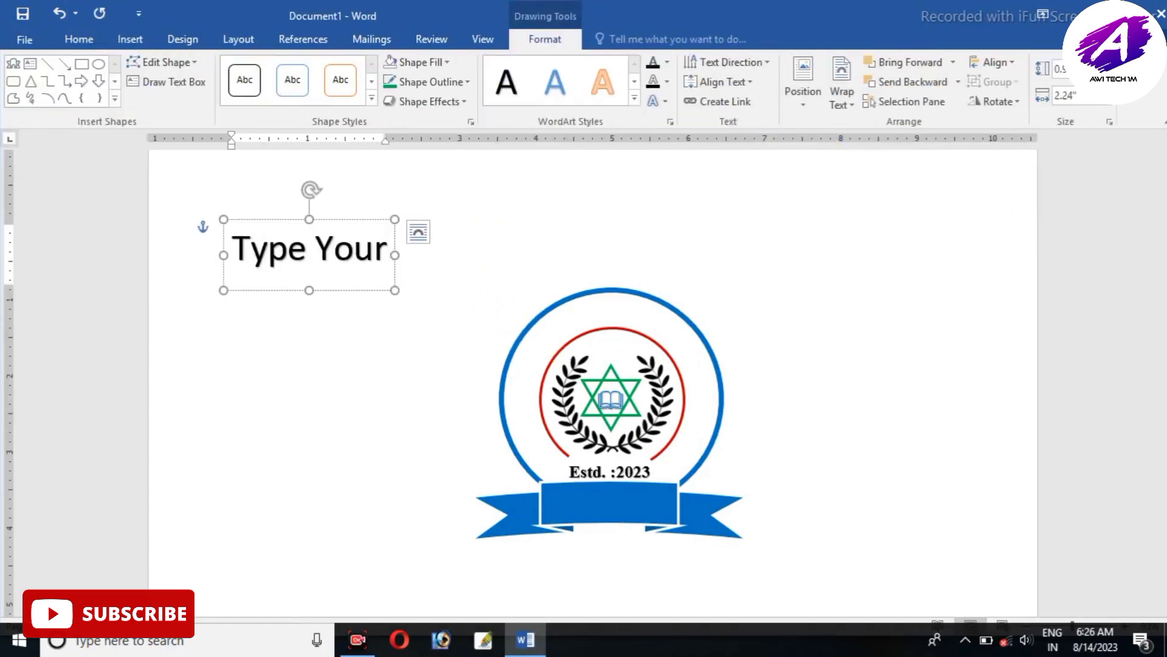
type(" School")
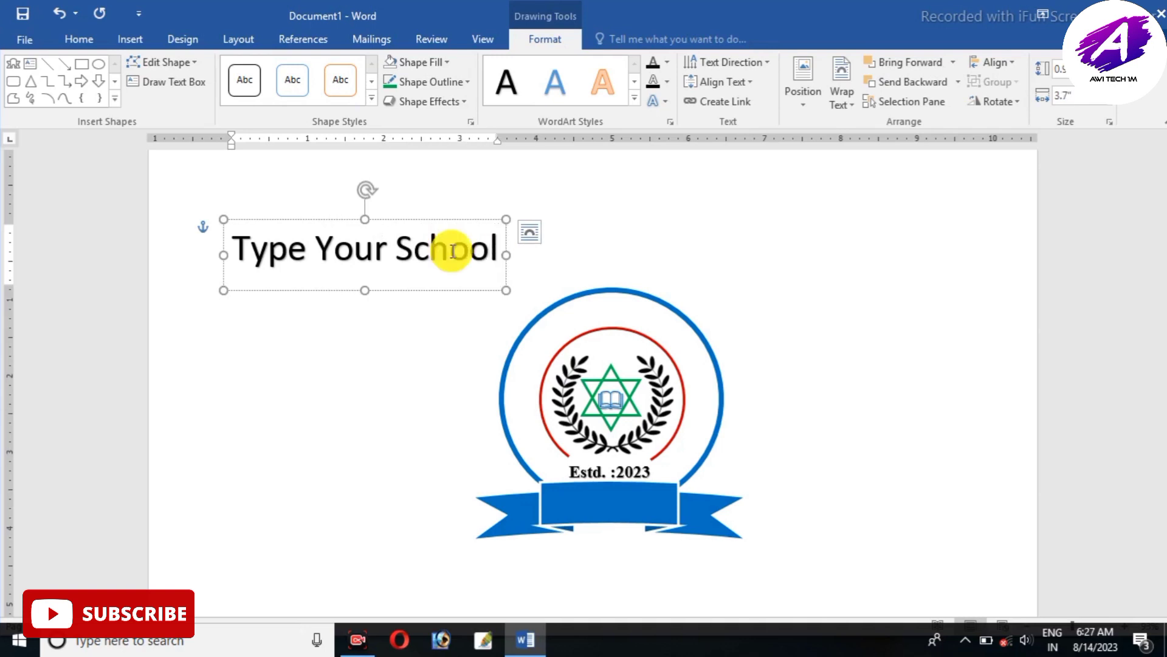
type(" & College")
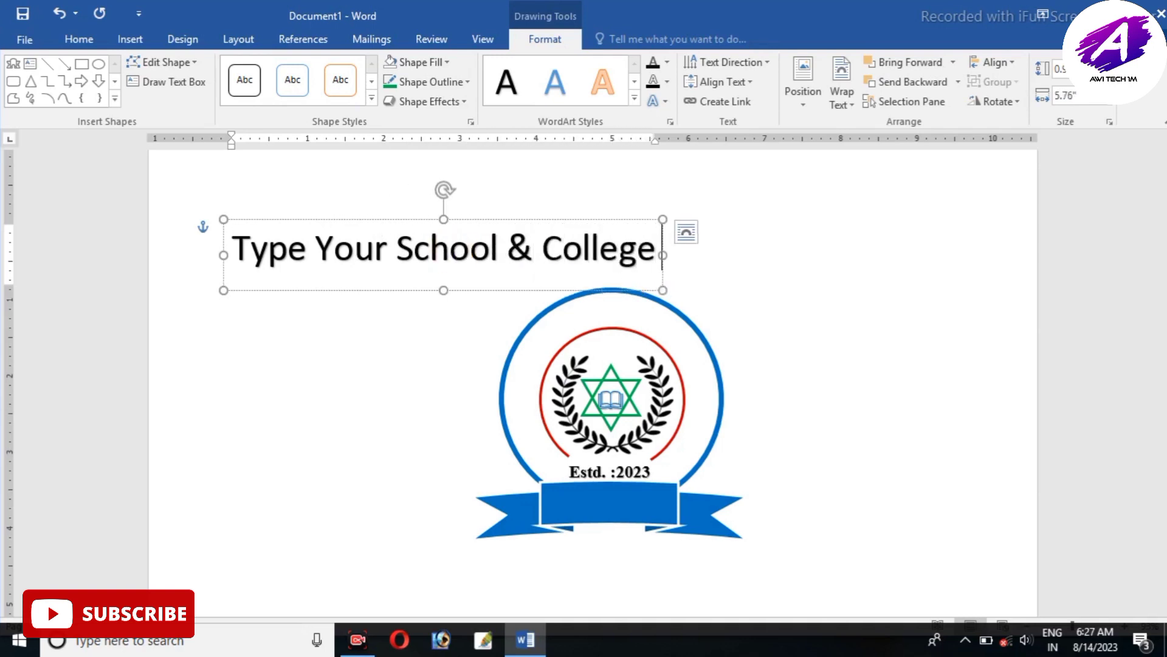
type(" Name Here")
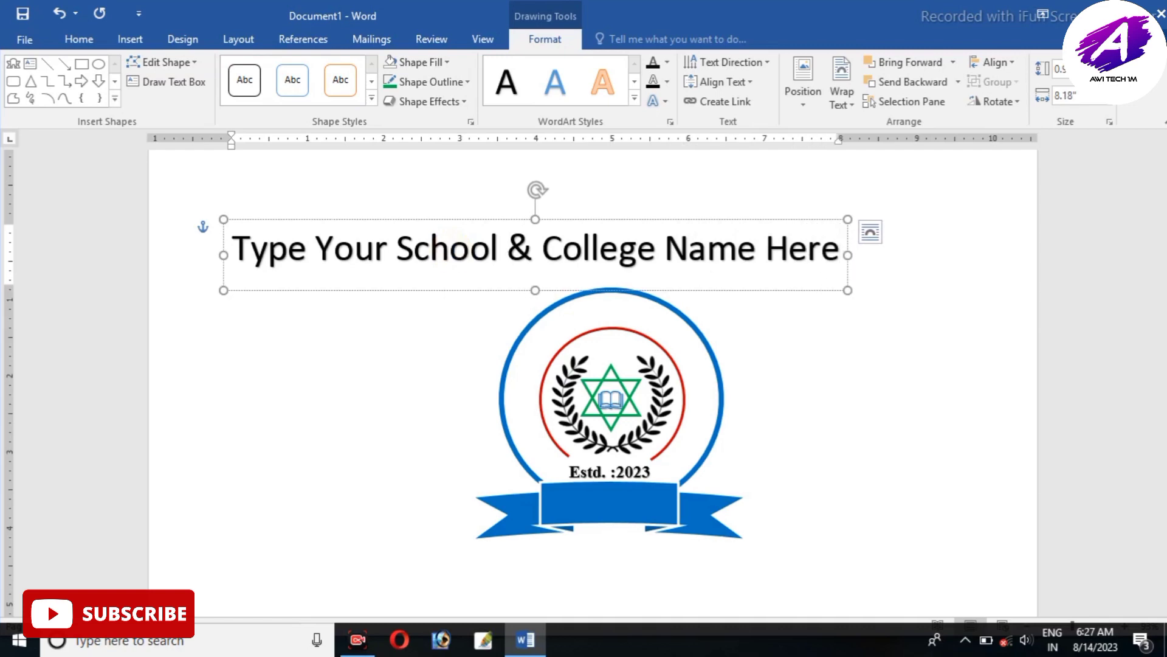
left_click(846, 250)
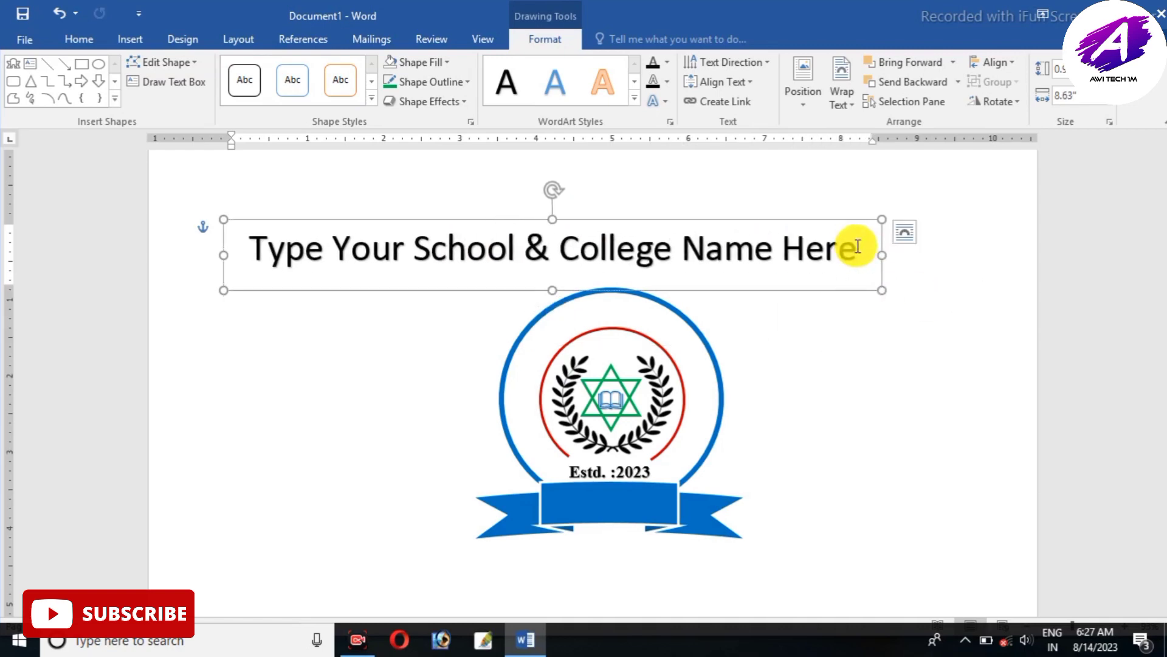
Set the school-name WordArt's font to Times New Roman and make it bold
left_click_drag(854, 249, 282, 249)
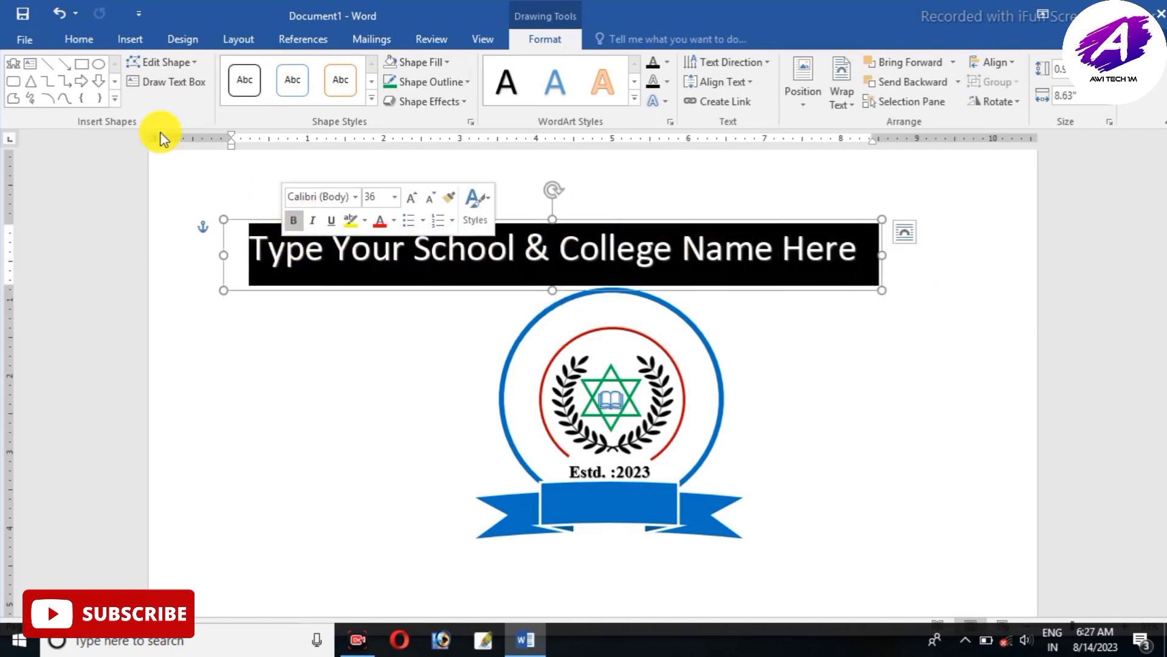
left_click(83, 39)
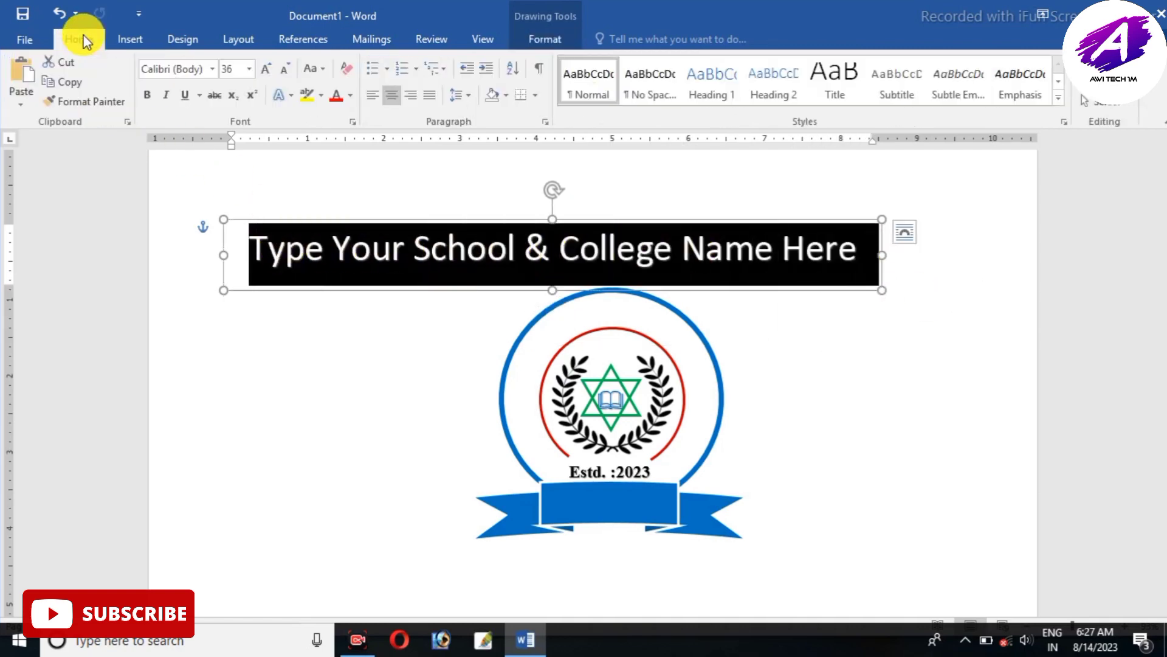
left_click(210, 70)
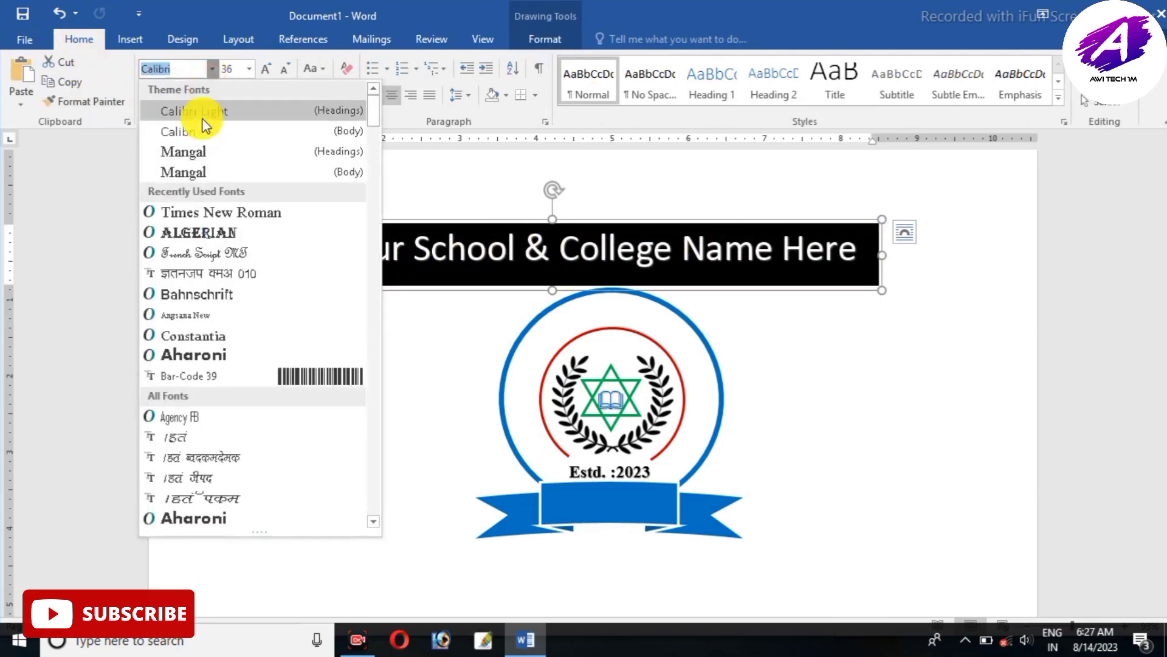
left_click(187, 214)
left_click(148, 95)
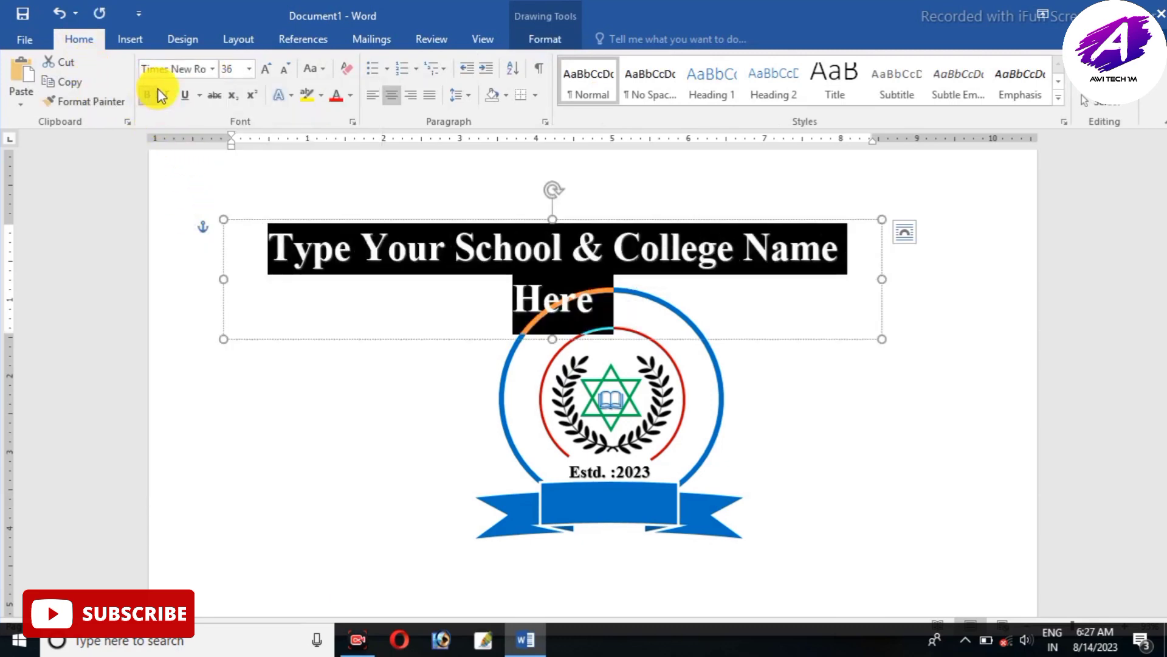
Reduce the school-name text to 12 pt
left_click(286, 68)
left_click(286, 68)
left_click(285, 68)
left_click(286, 68)
left_click(285, 68)
left_click(286, 68)
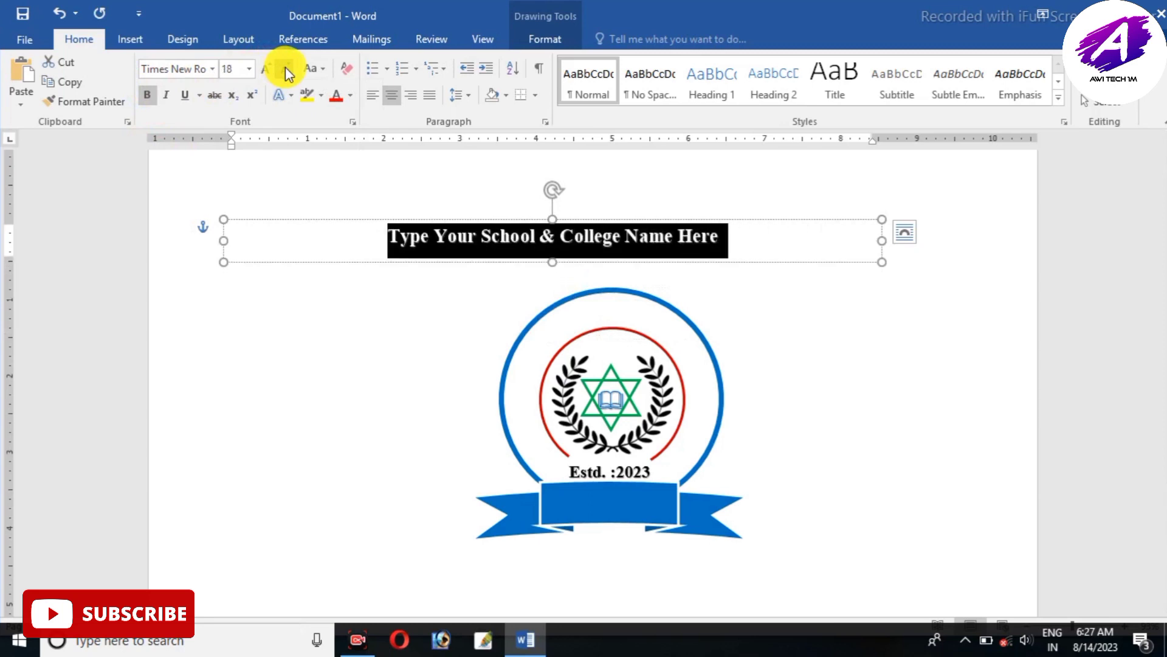
left_click(286, 68)
left_click(285, 68)
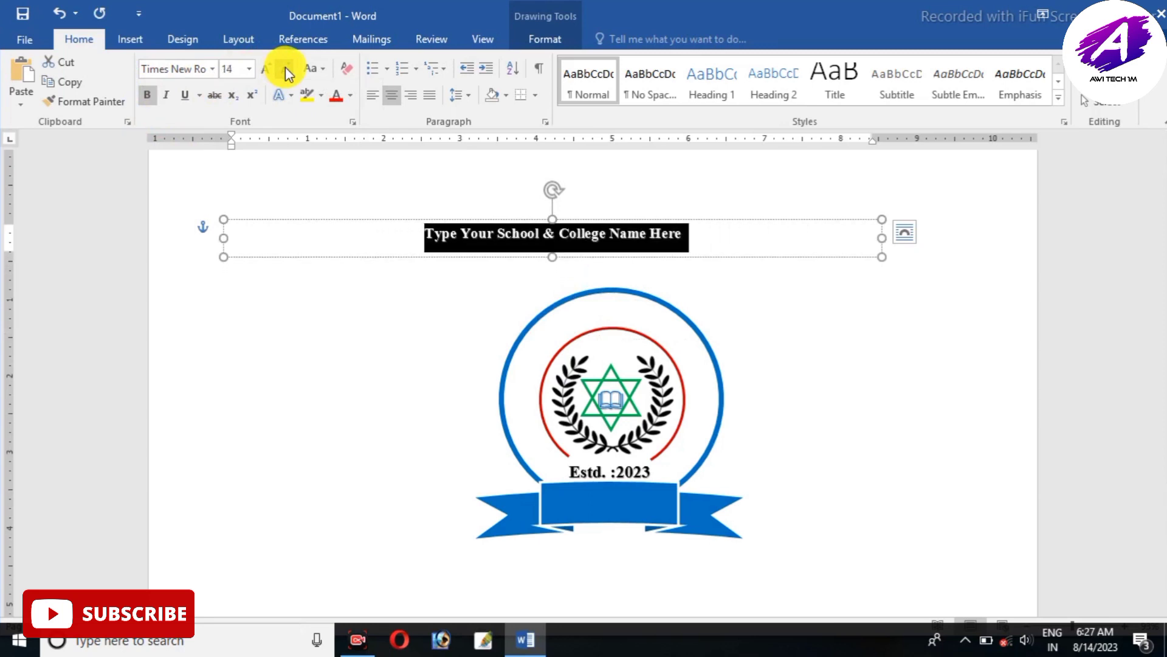
left_click(286, 68)
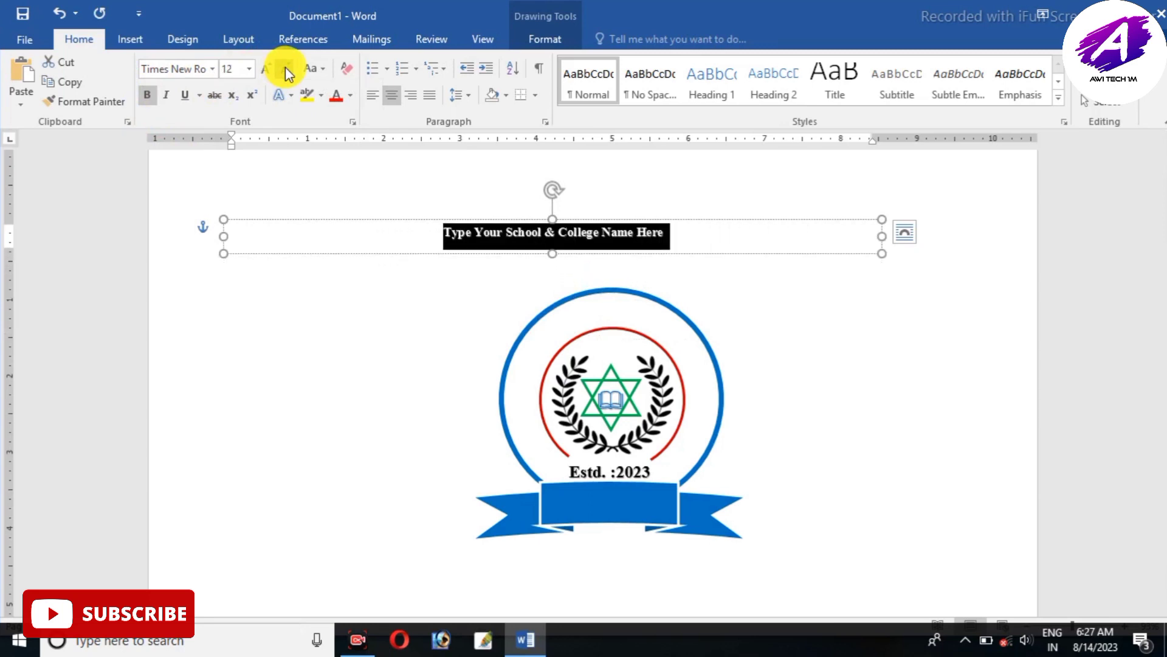
Fill the school-name text with a black theme shade
left_click(556, 39)
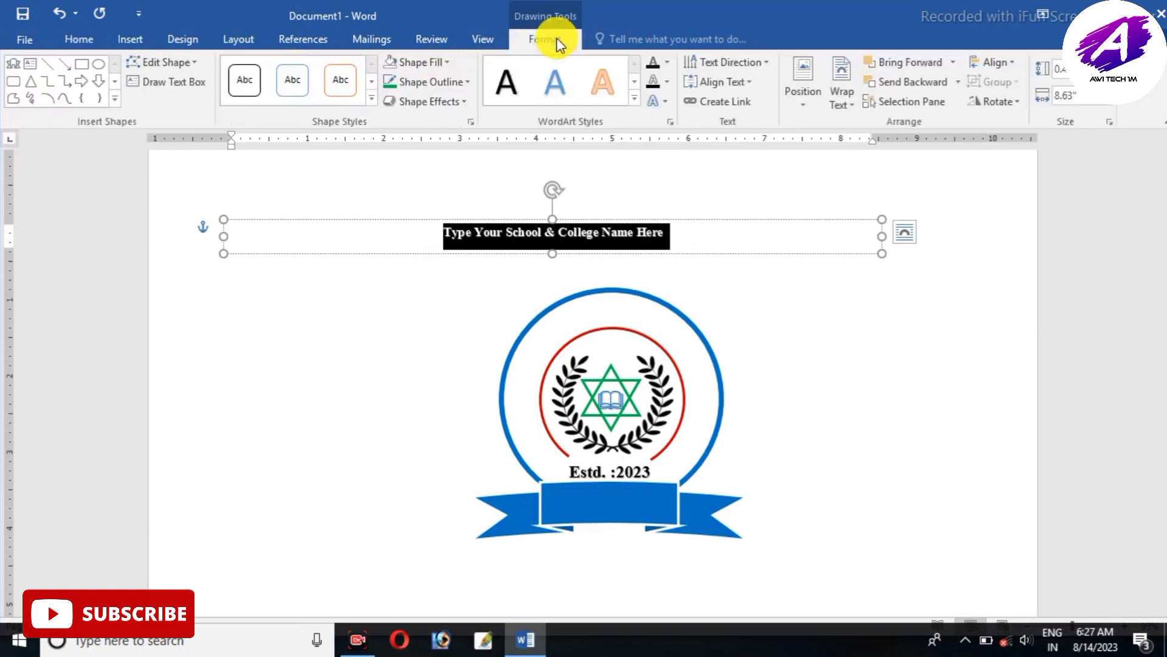
left_click(665, 61)
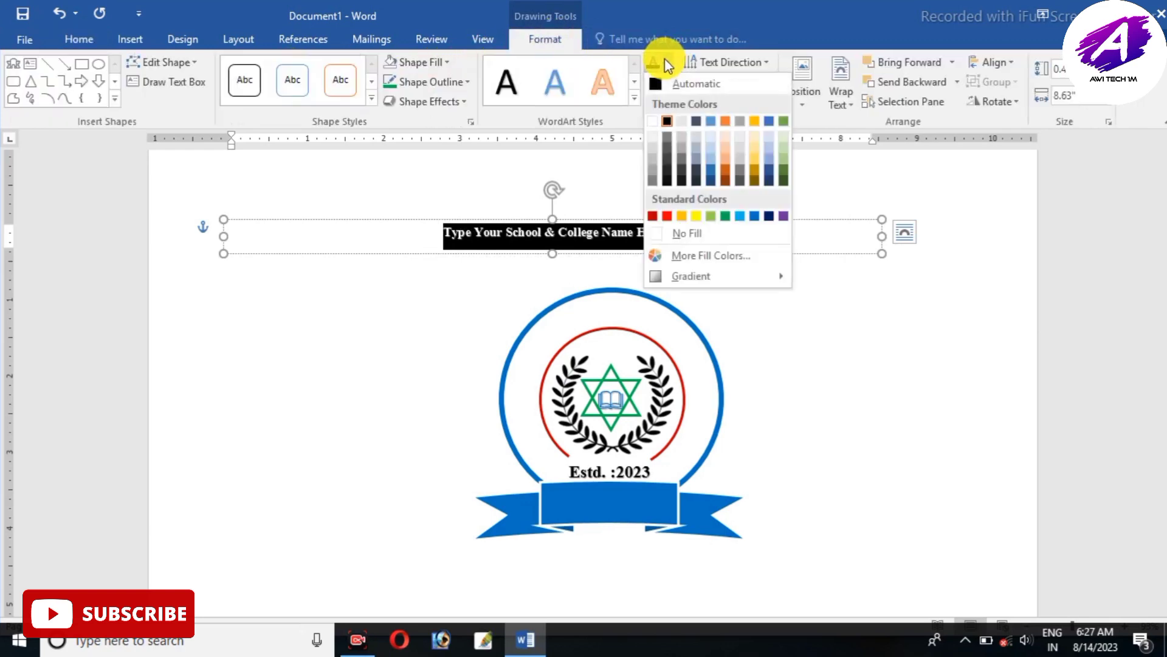
left_click(666, 175)
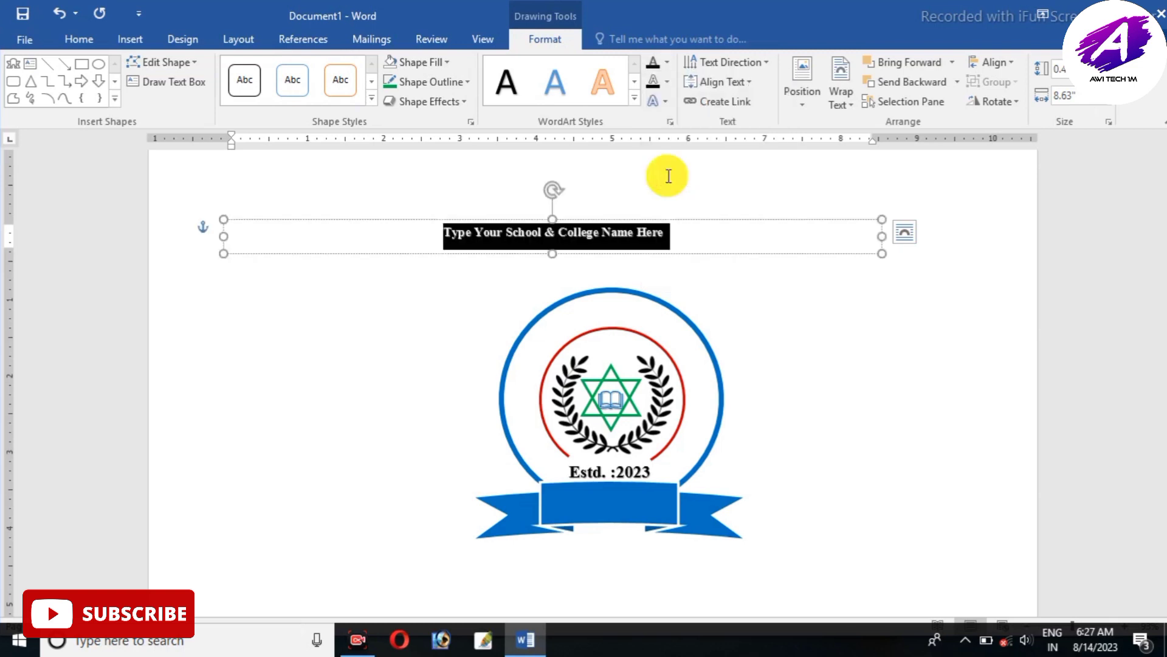
Apply the upward arch Follow Path transform to the school-name WordArt
left_click(604, 221)
triple_click(655, 223)
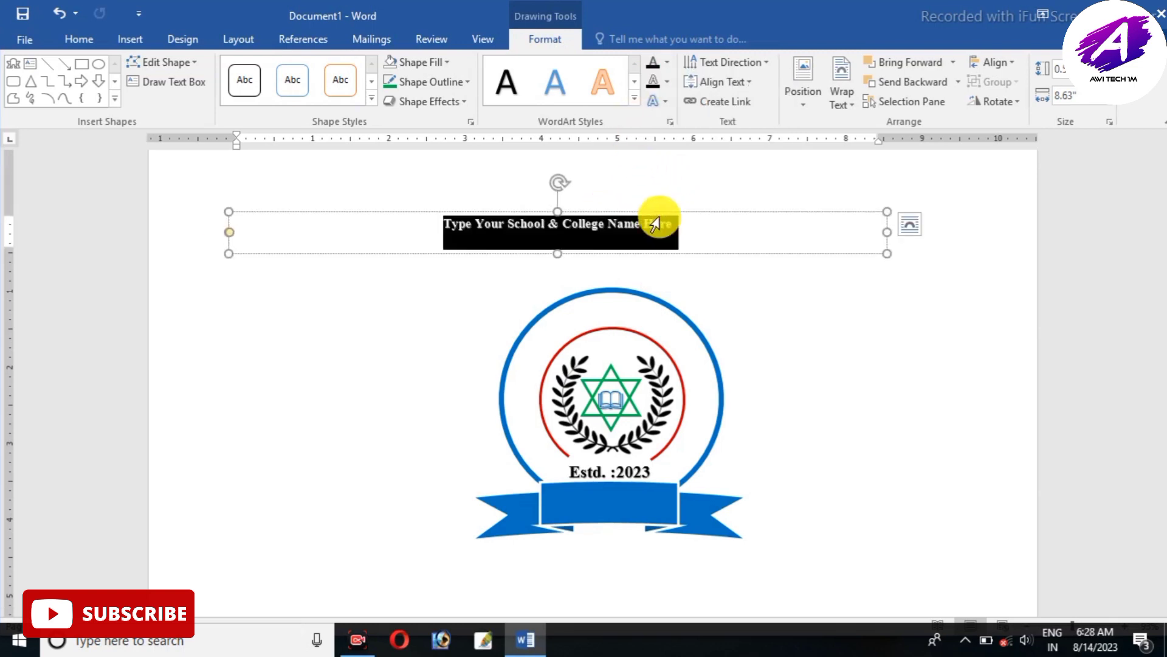
left_click(657, 101)
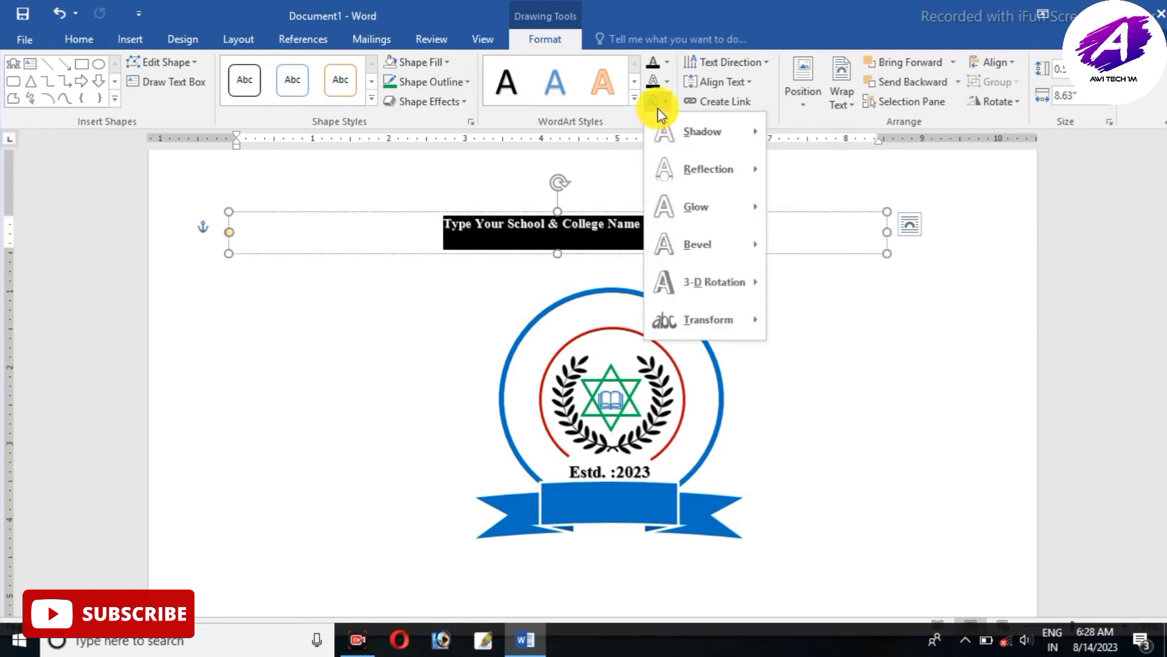
mouse_move(689, 321)
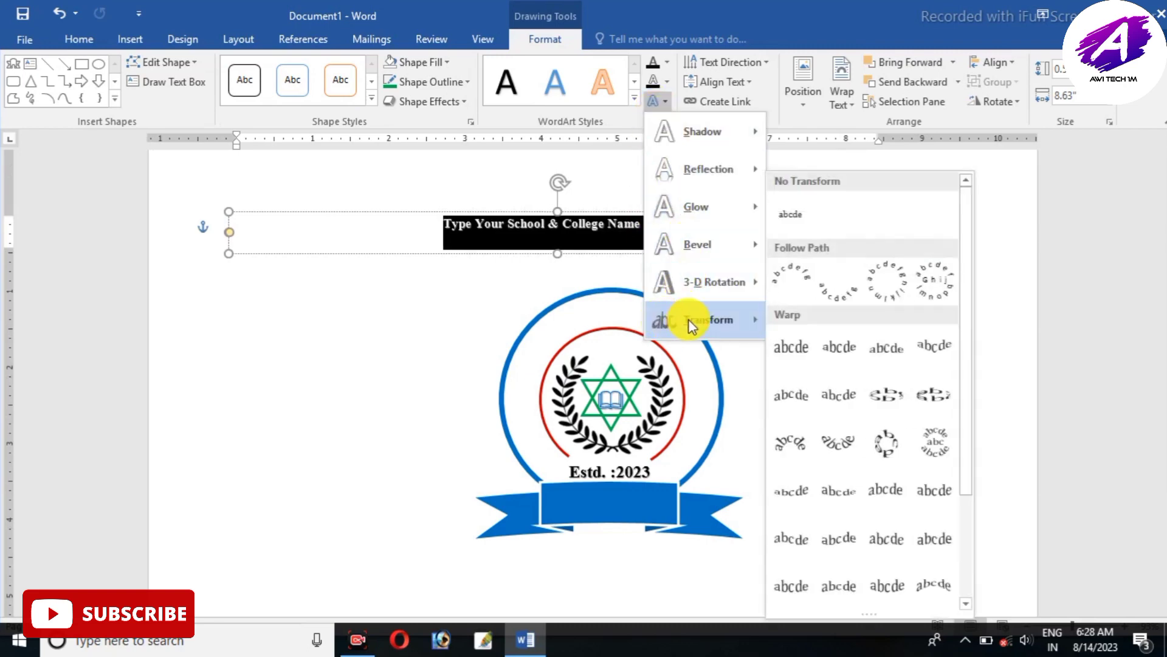
left_click(784, 266)
Resize the arched school name to about 4.17" wide and place it between the emblem's blue and red arcs
left_click_drag(559, 254, 530, 579)
left_click_drag(896, 608, 545, 557)
left_click_drag(448, 178, 636, 289)
left_click_drag(603, 524, 602, 574)
left_click_drag(755, 359, 772, 359)
left_click_drag(612, 573, 613, 590)
scroll(699, 427, "up", 3)
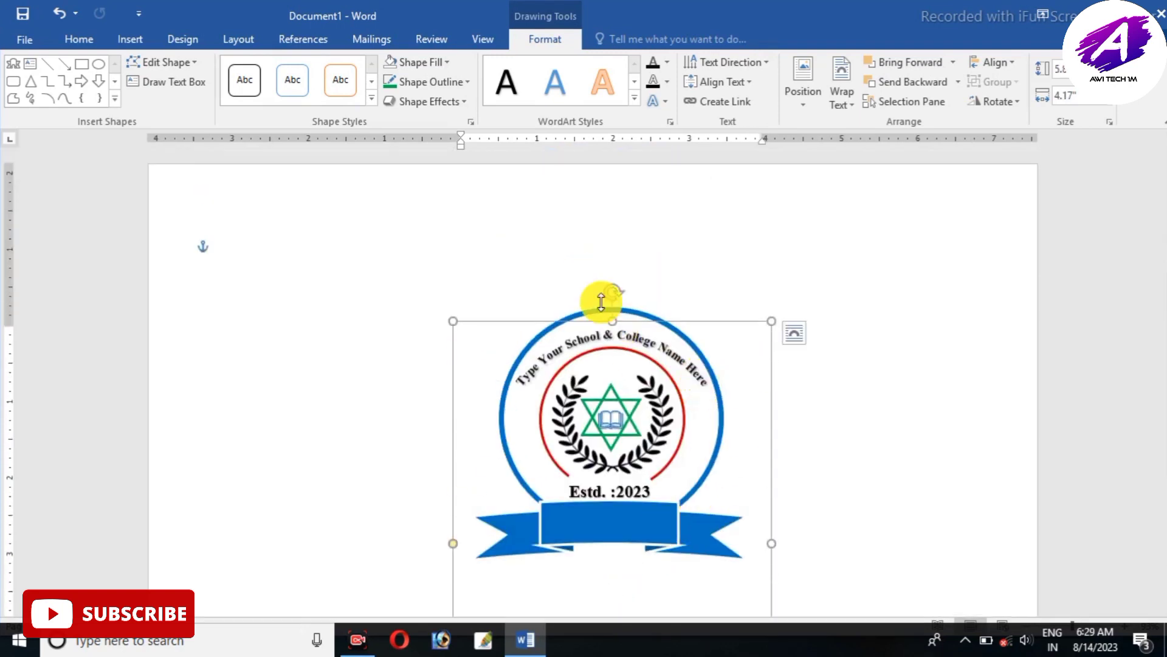
Increase the arched school-name text to 20 pt
left_click(84, 41)
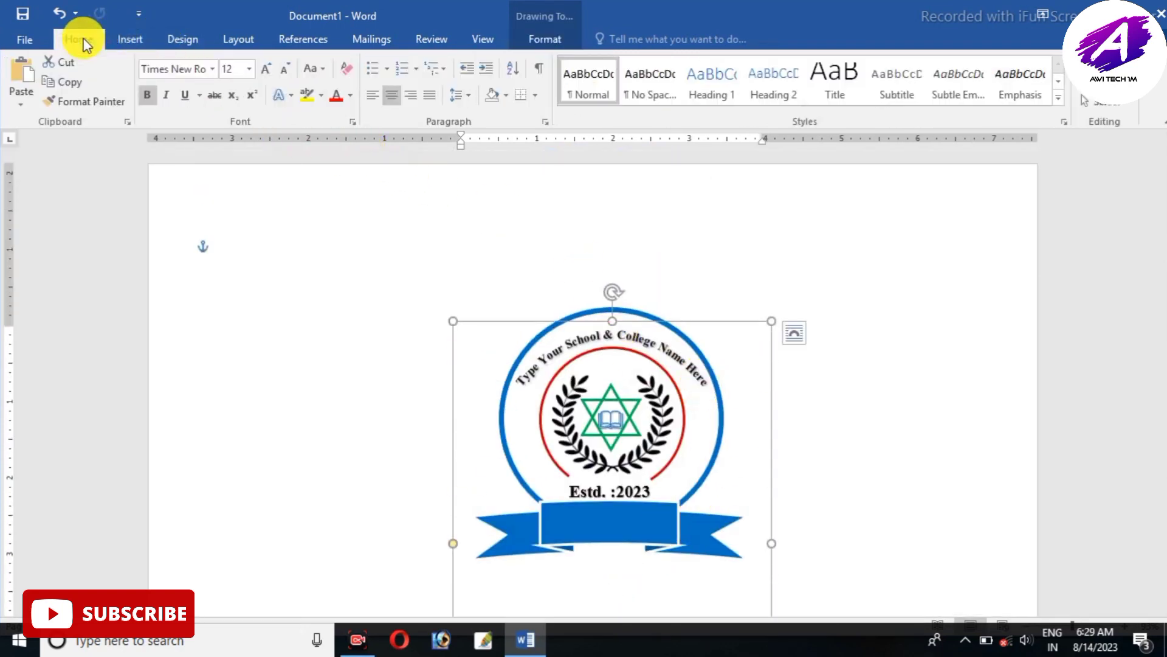
left_click(268, 69)
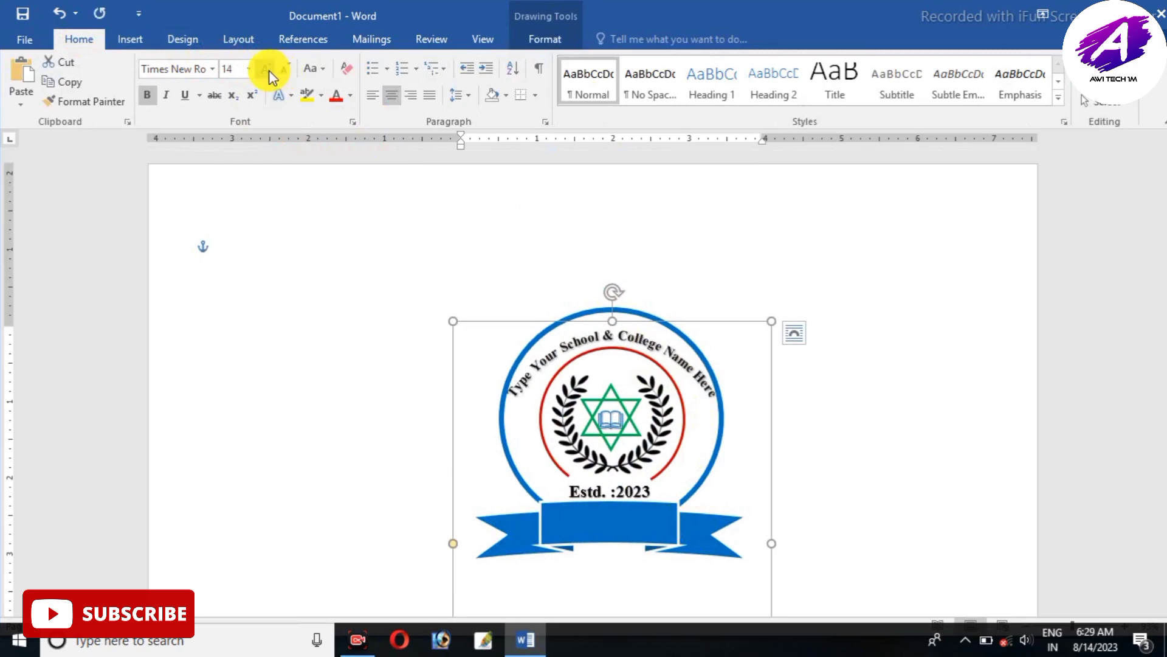
left_click(268, 69)
left_click(268, 69)
left_click(268, 69)
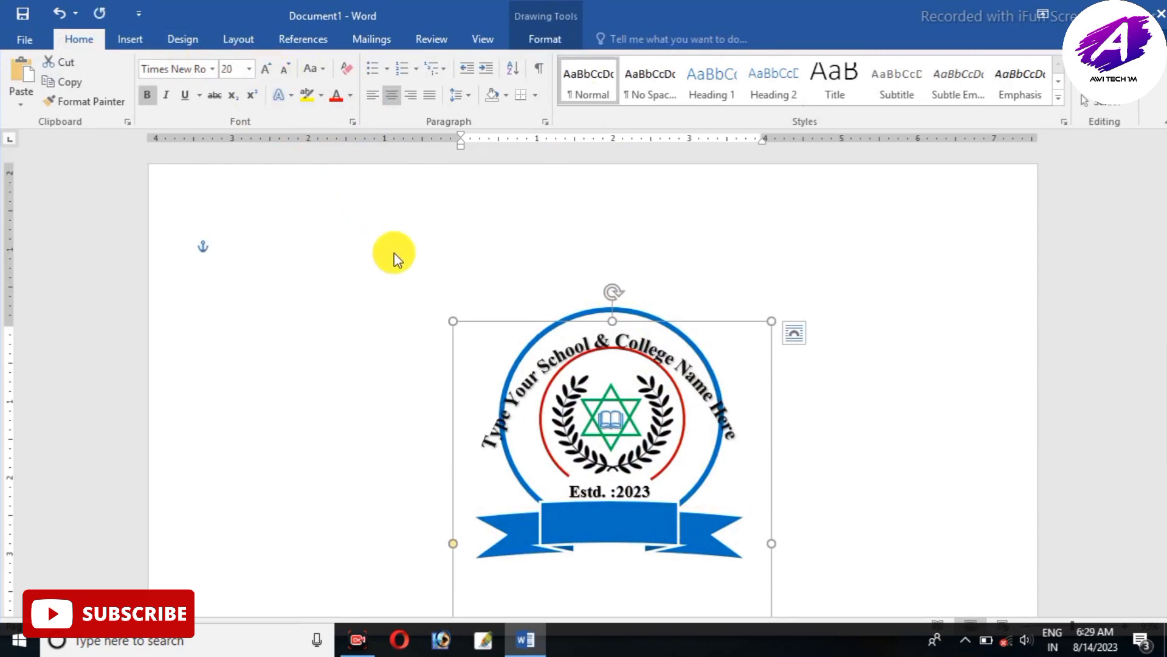
Narrow the school-name WordArt box from both sides so its arch curves more tightly around the red arc
scroll(606, 369, "down", 3)
left_click_drag(612, 577, 613, 601)
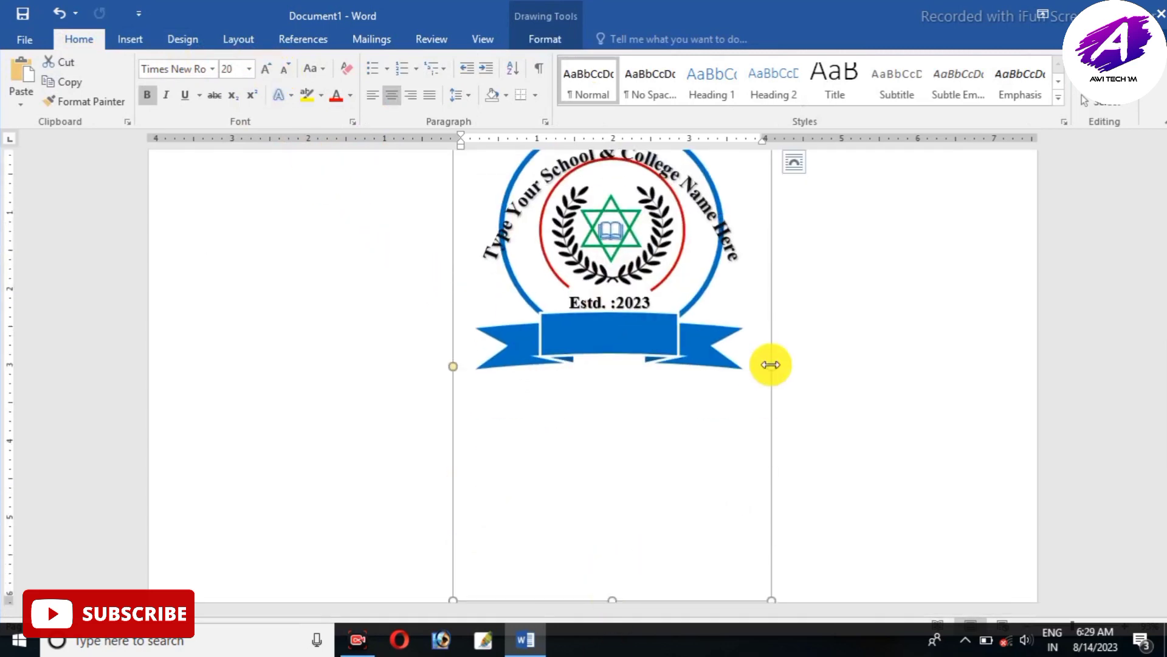
left_click_drag(771, 366, 737, 367)
scroll(673, 375, "up", 2)
left_click_drag(598, 203, 604, 193)
left_click(627, 213)
left_click(627, 261)
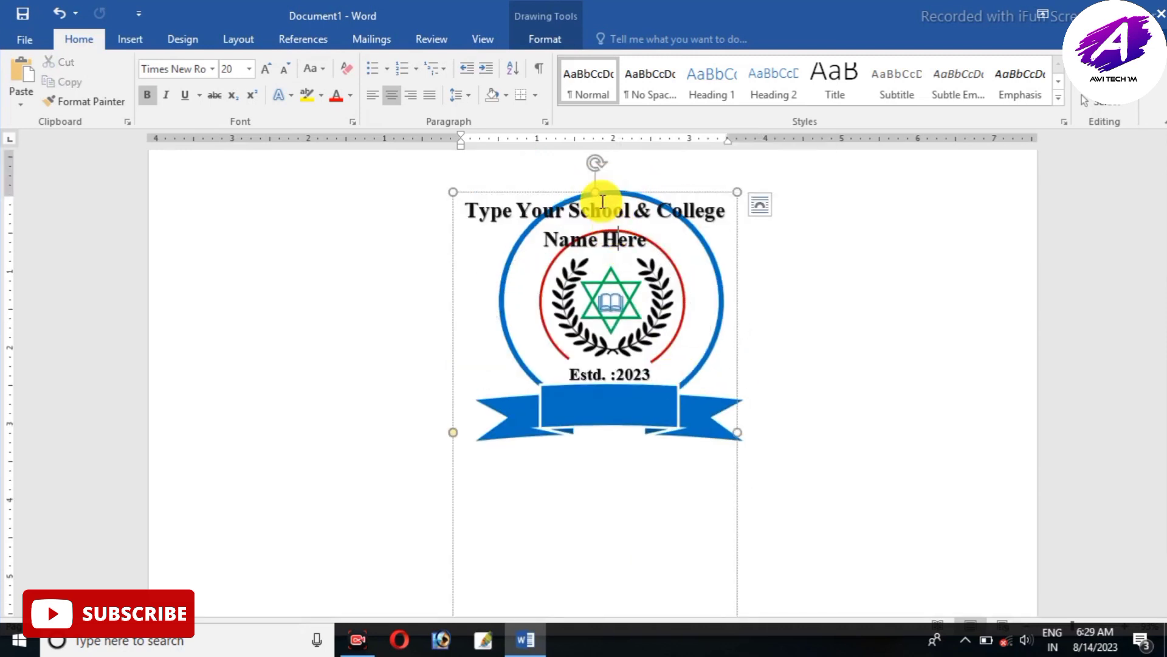
left_click(605, 192)
left_click_drag(737, 432, 747, 403)
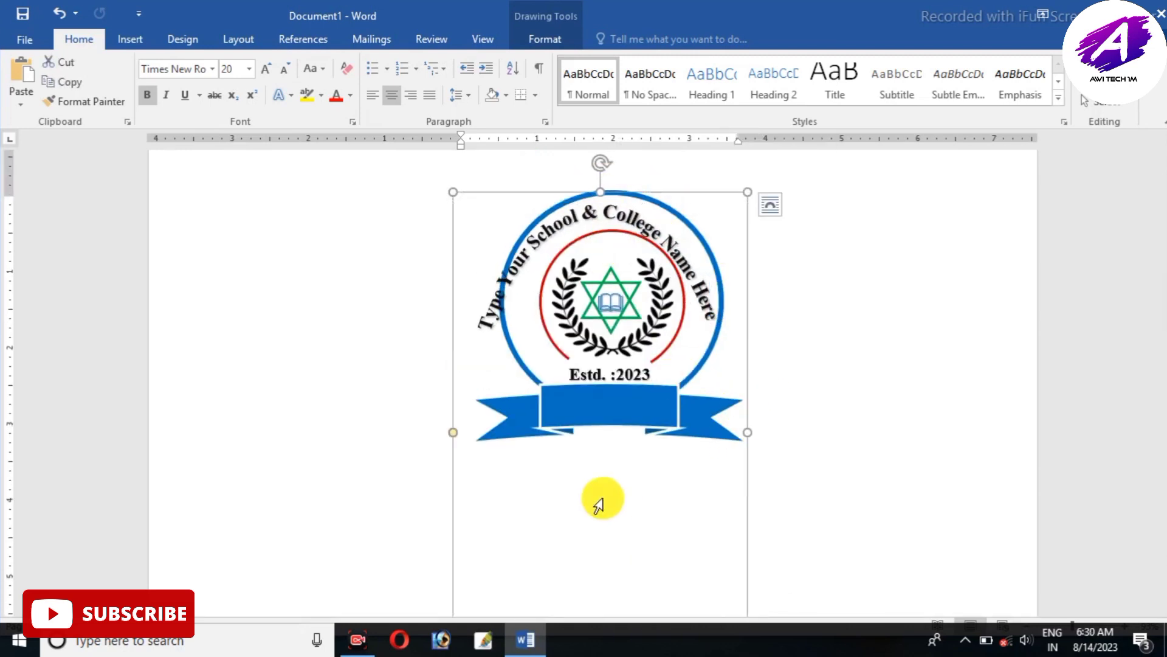
left_click_drag(454, 194, 483, 191)
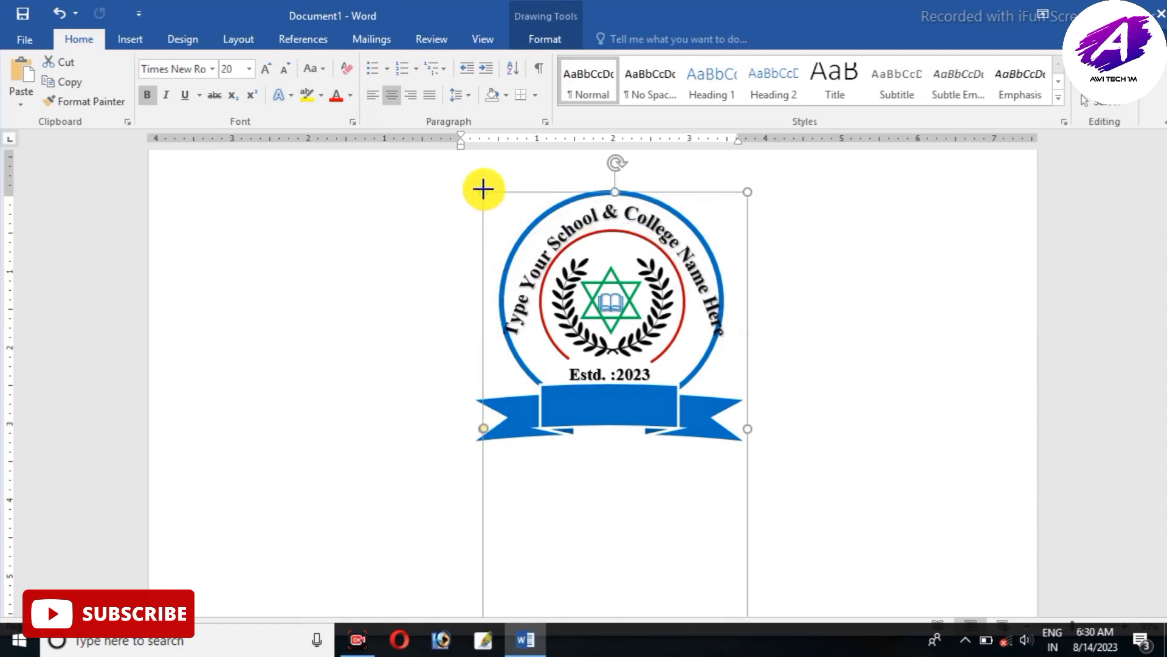
left_click_drag(759, 427, 751, 357)
Shorten and narrow the school-name WordArt box until the text follows the gap between the blue and red arcs
scroll(699, 562, "down", 2)
left_click_drag(617, 595, 617, 436)
left_click_drag(752, 275, 727, 271)
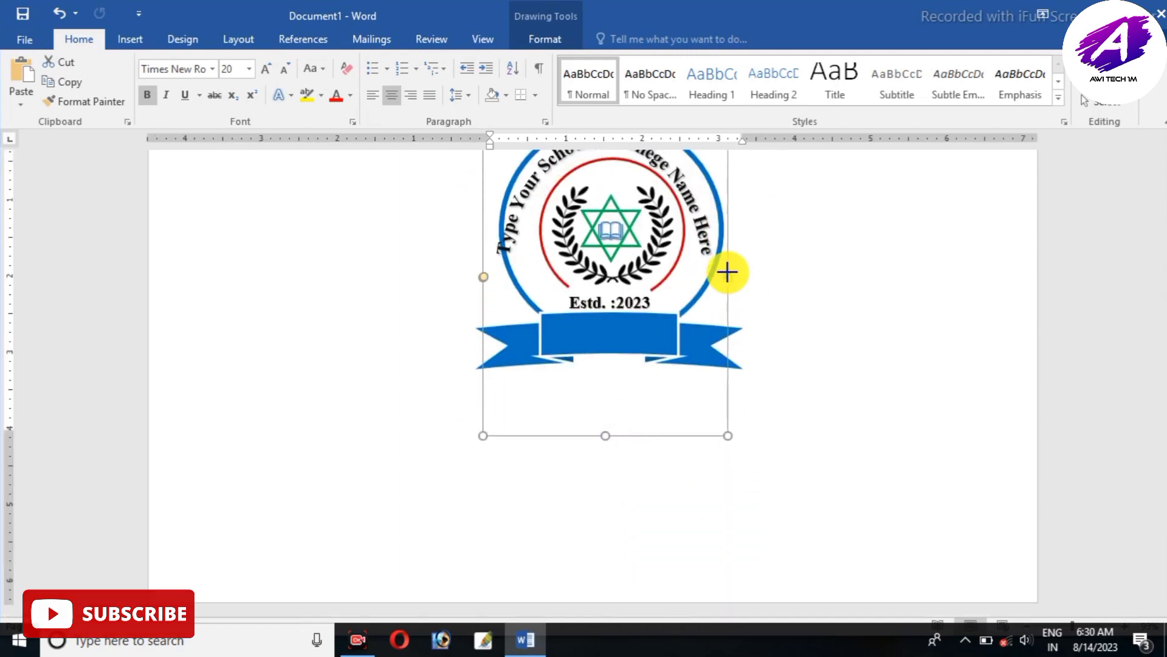
left_click_drag(608, 436, 621, 401)
mouse_move(484, 261)
left_mouse_down()
mouse_move(534, 266)
mouse_move(492, 257)
mouse_move(506, 258)
left_mouse_up()
scroll(589, 569, "up", 3)
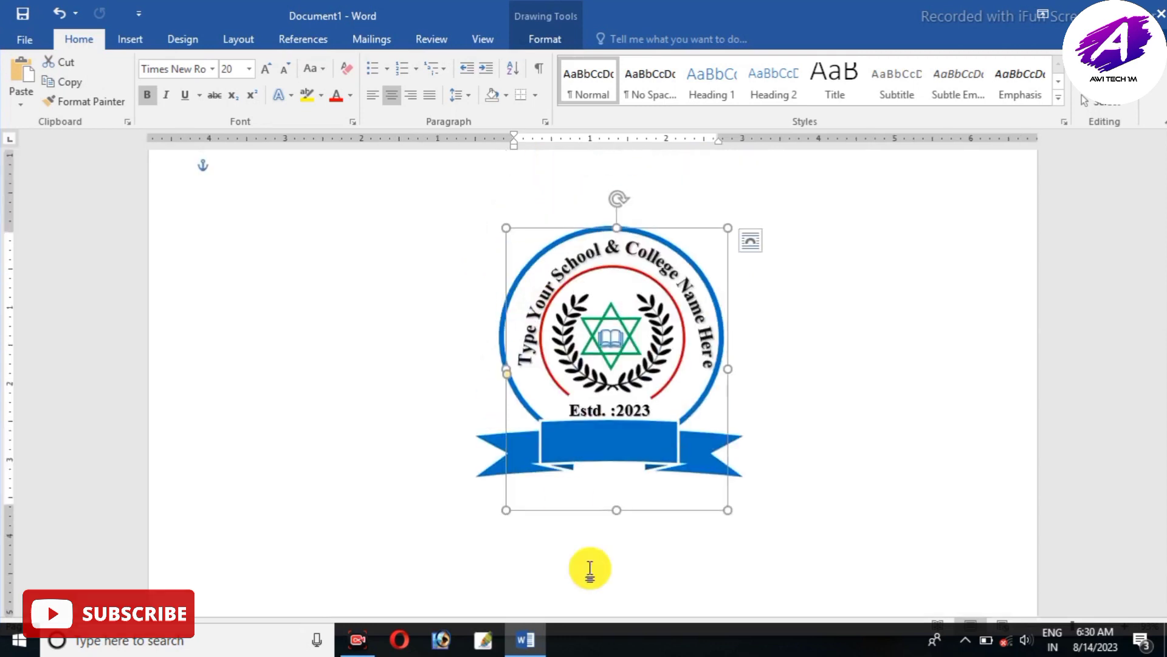
left_click_drag(618, 509, 623, 479)
left_click_drag(729, 354, 735, 353)
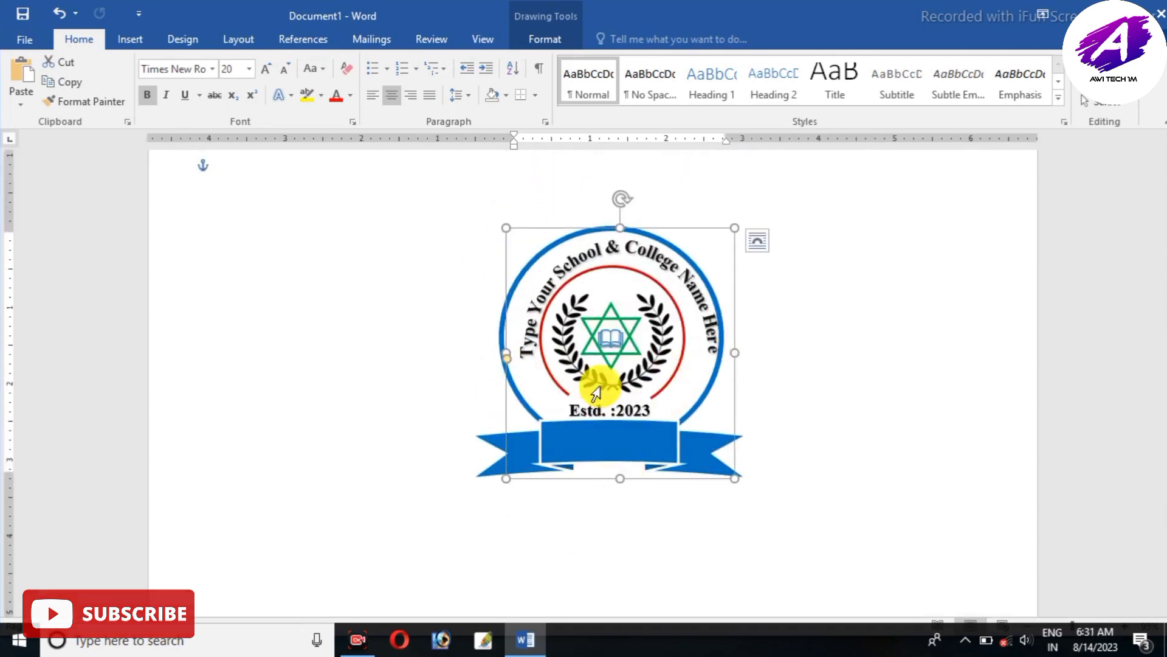
left_click_drag(506, 393, 501, 395)
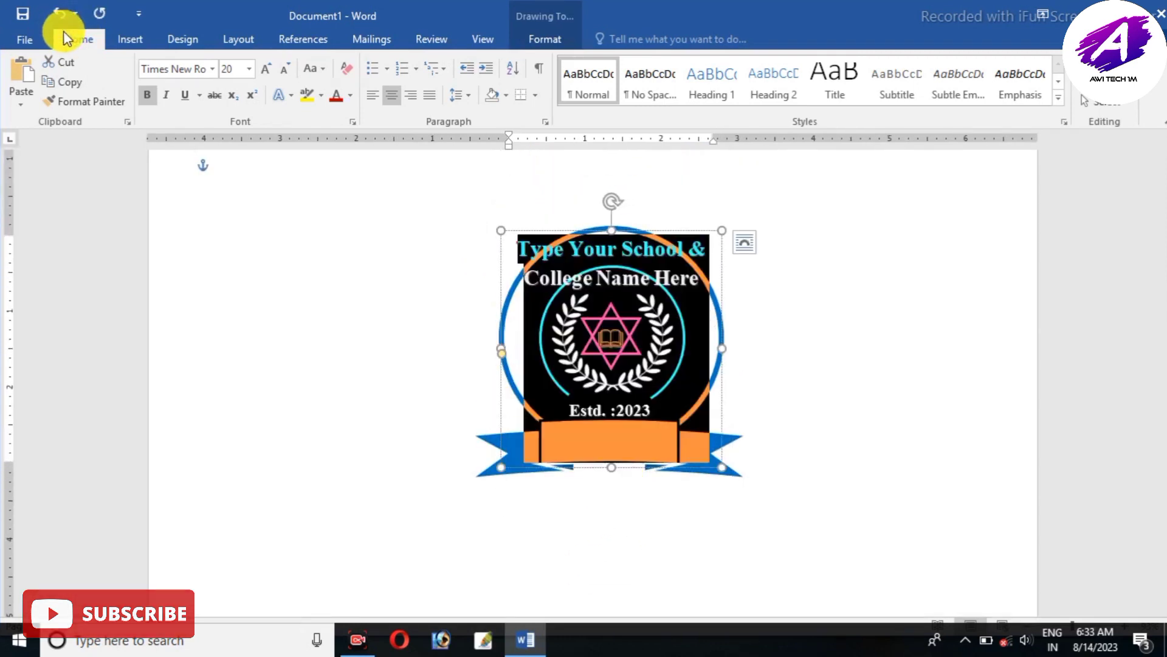
Colour the whole school-name text standard red and deselect it
left_click(350, 96)
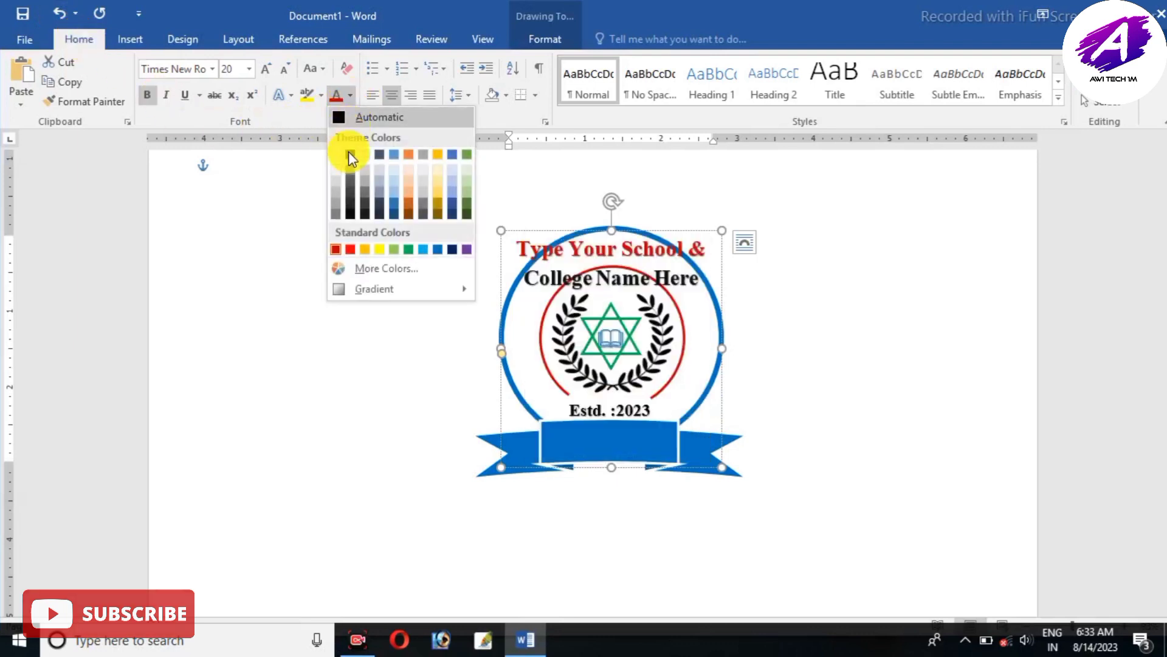
left_click(348, 249)
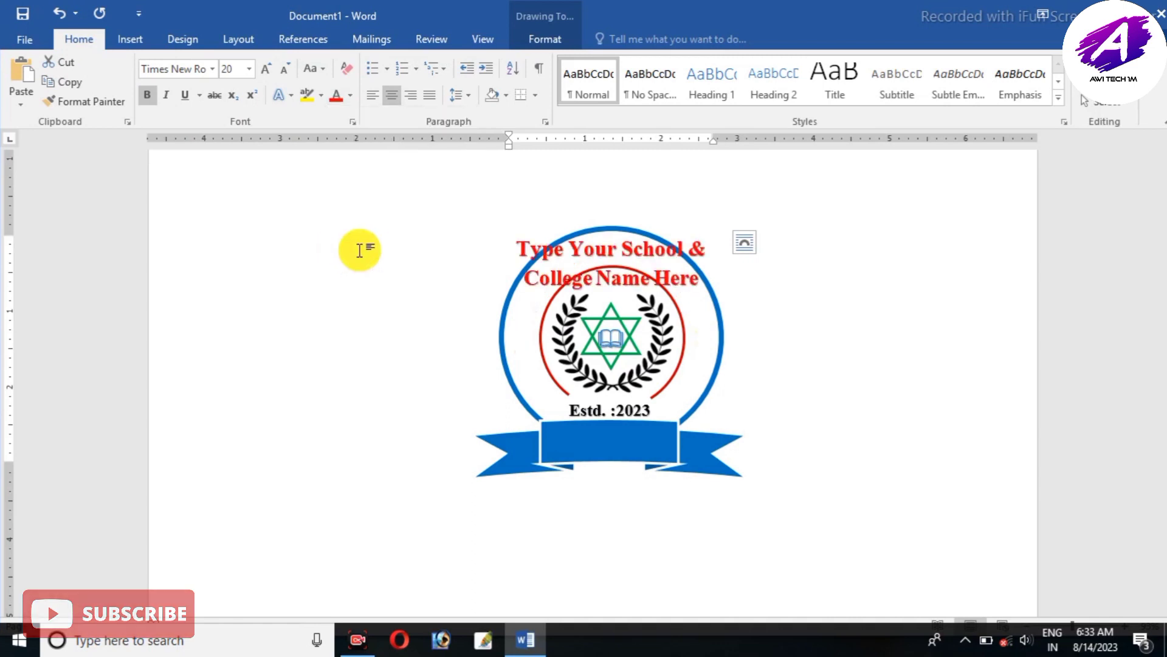
left_click(859, 328)
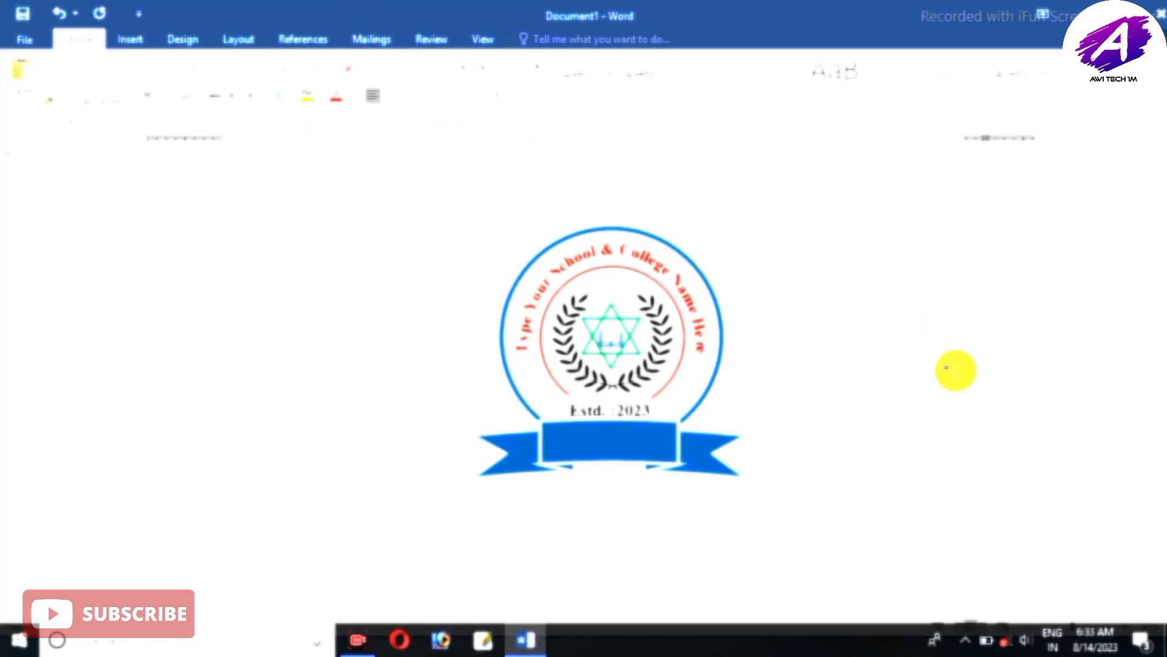